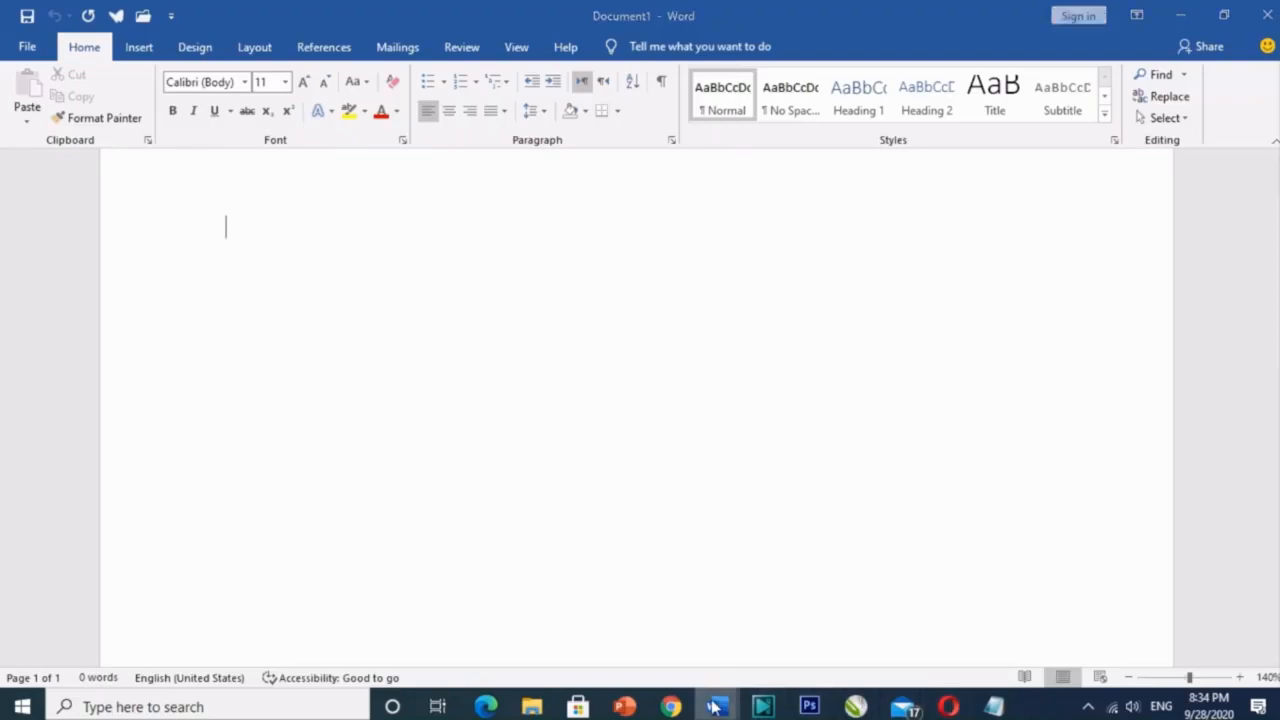
Step: Switch to the salary-increase letter window and scroll through the letter to review it
{"action": "mouse_move", "coordinate": [712, 706]}
{"action": "left_click", "coordinate": [688, 668]}
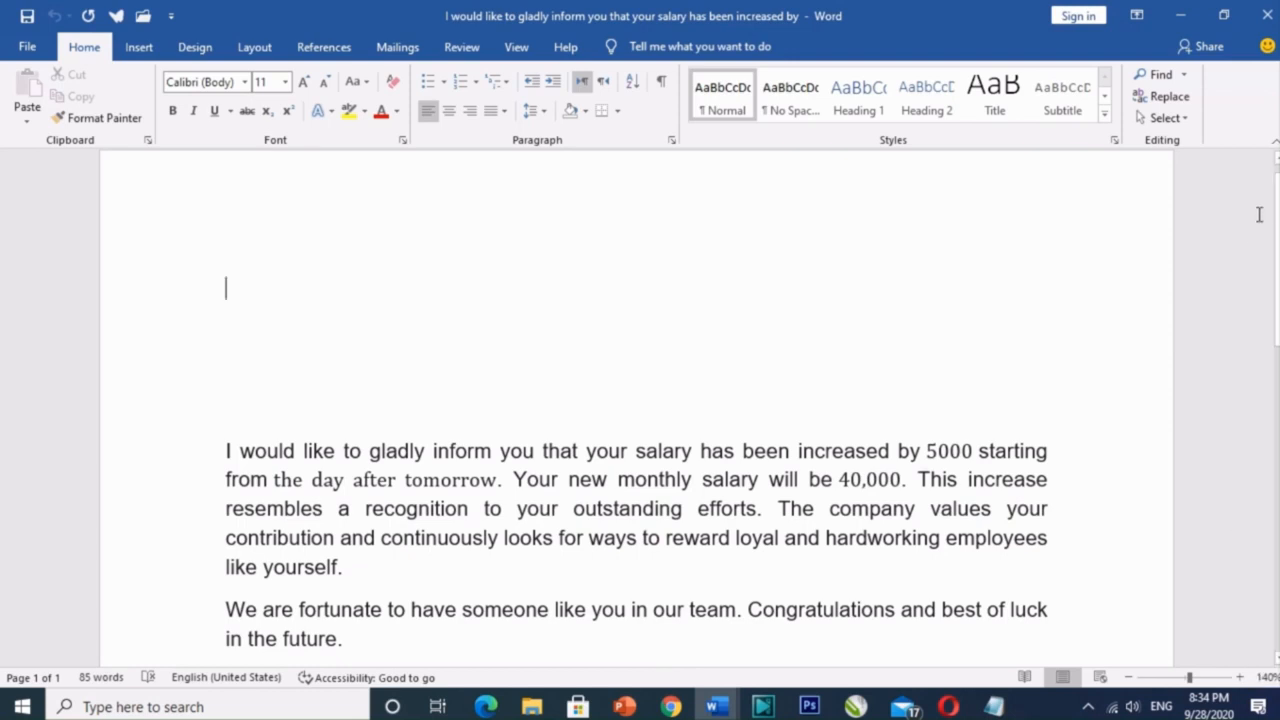
{"action": "scroll", "coordinate": [1262, 215], "scroll_direction": "down", "scroll_amount": 2}
{"action": "scroll", "coordinate": [636, 400], "scroll_direction": "down", "scroll_amount": 5}
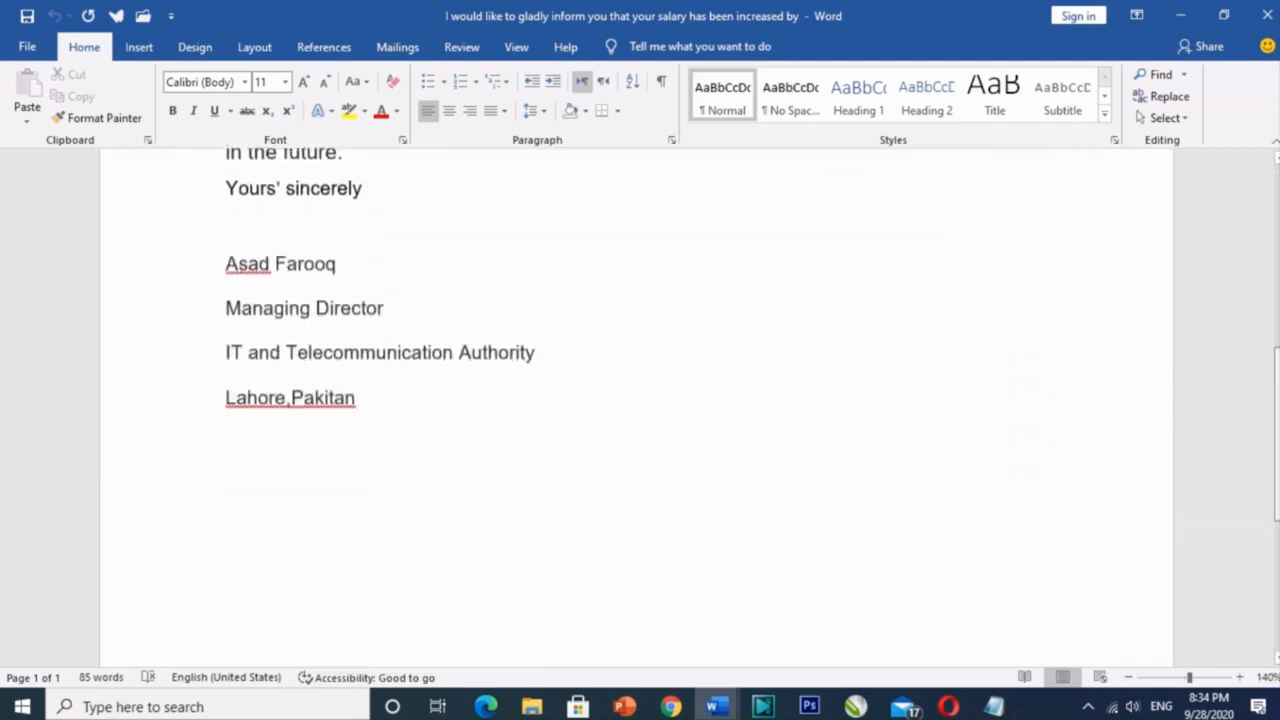
{"action": "scroll", "coordinate": [636, 400], "scroll_direction": "up", "scroll_amount": 2}
{"action": "scroll", "coordinate": [1276, 200], "scroll_direction": "up", "scroll_amount": 5}
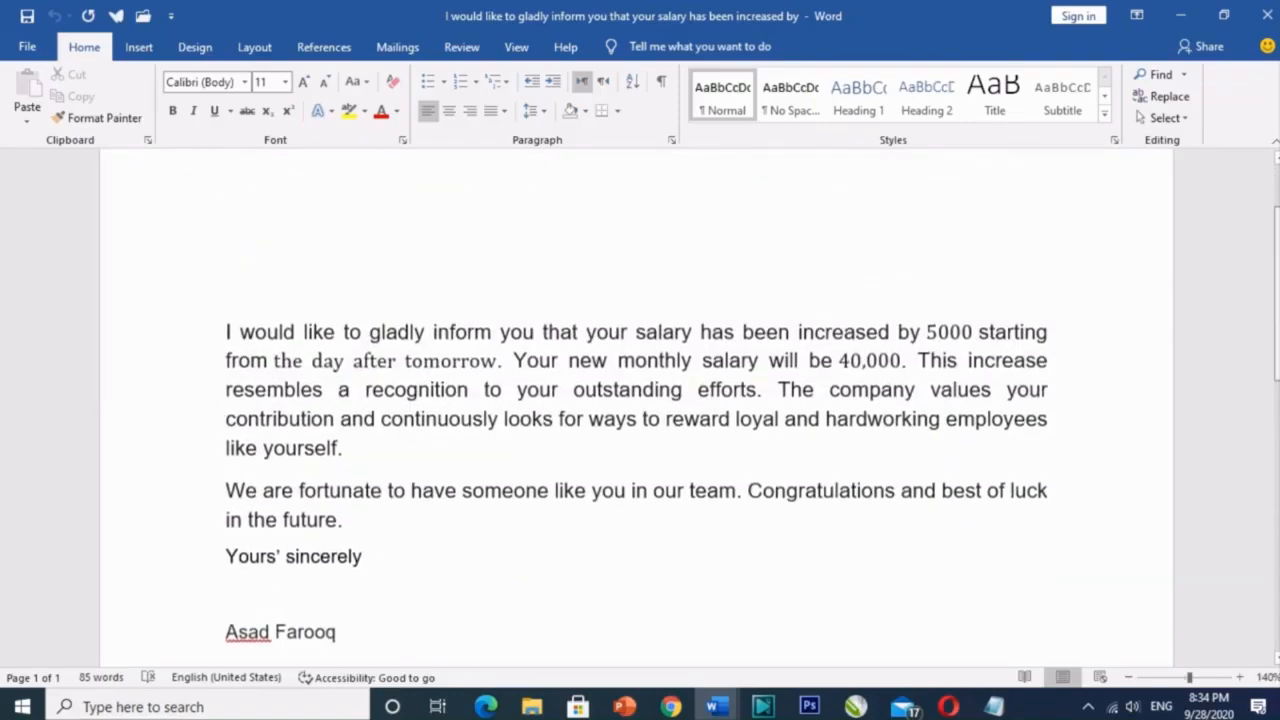
{"action": "scroll", "coordinate": [1276, 200], "scroll_direction": "down", "scroll_amount": 5}
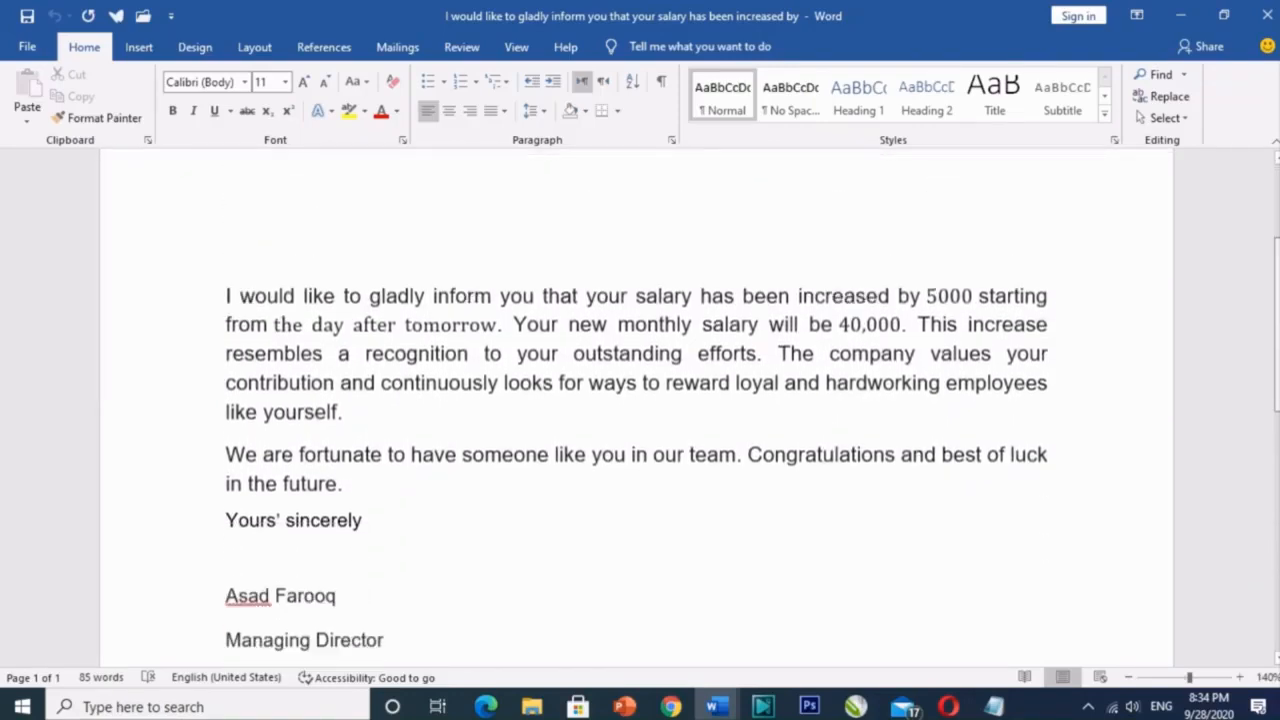
{"action": "scroll", "coordinate": [636, 400], "scroll_direction": "down", "scroll_amount": 1}
{"action": "scroll", "coordinate": [636, 400], "scroll_direction": "up", "scroll_amount": 5}
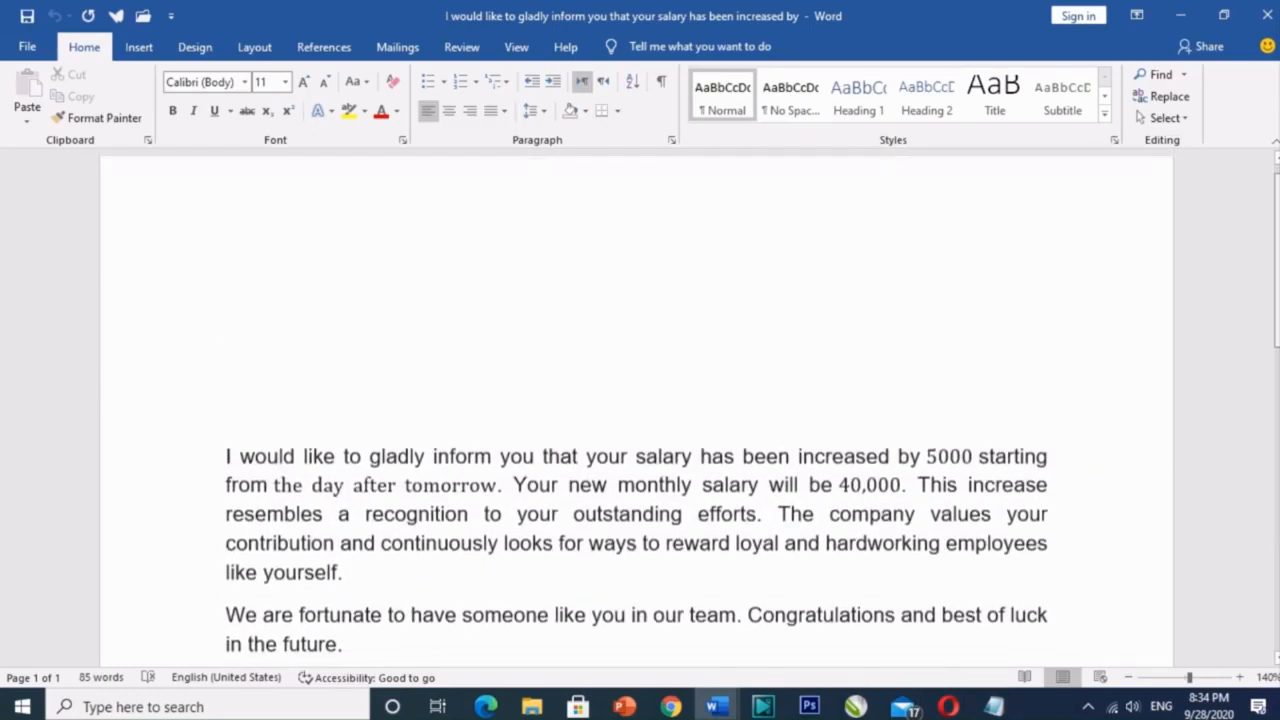
{"action": "scroll", "coordinate": [636, 400], "scroll_direction": "down", "scroll_amount": 1}
{"action": "scroll", "coordinate": [469, 263], "scroll_direction": "up", "scroll_amount": 1}
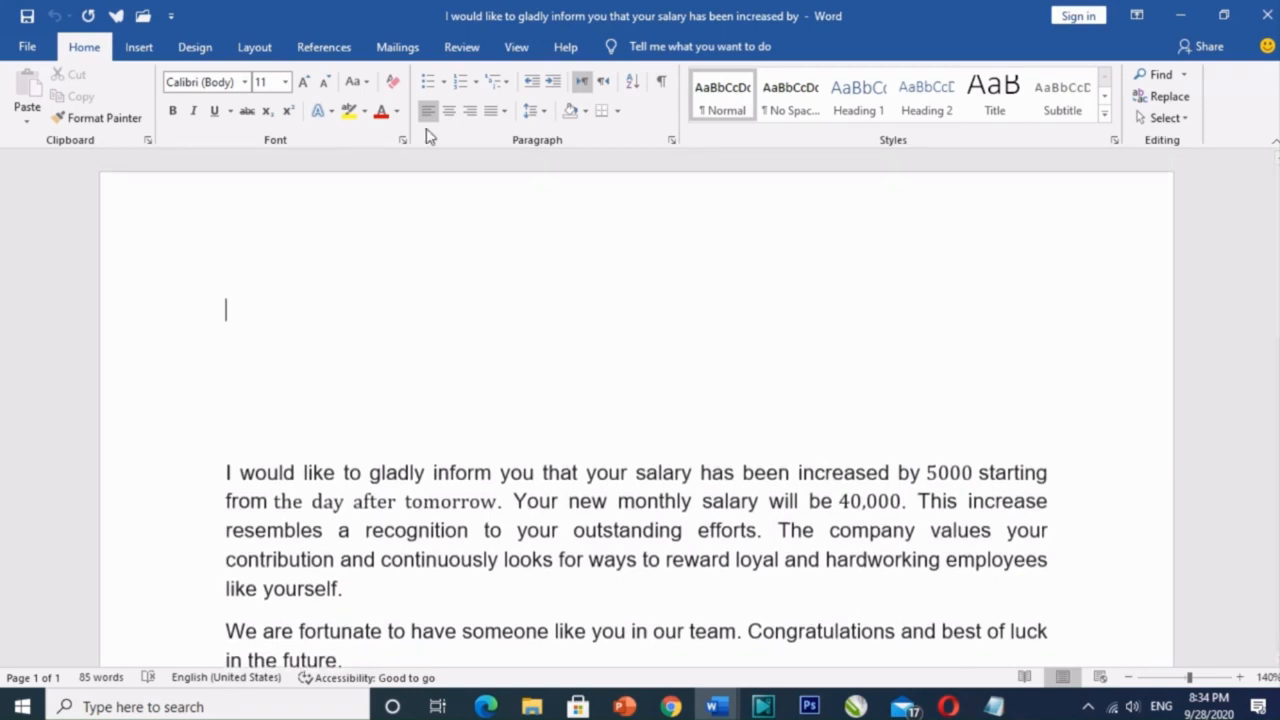
Step: Launch the Step-by-Step Mail Merge Wizard from the Mailings tab, keeping Letters as the type
{"action": "left_click", "coordinate": [397, 50]}
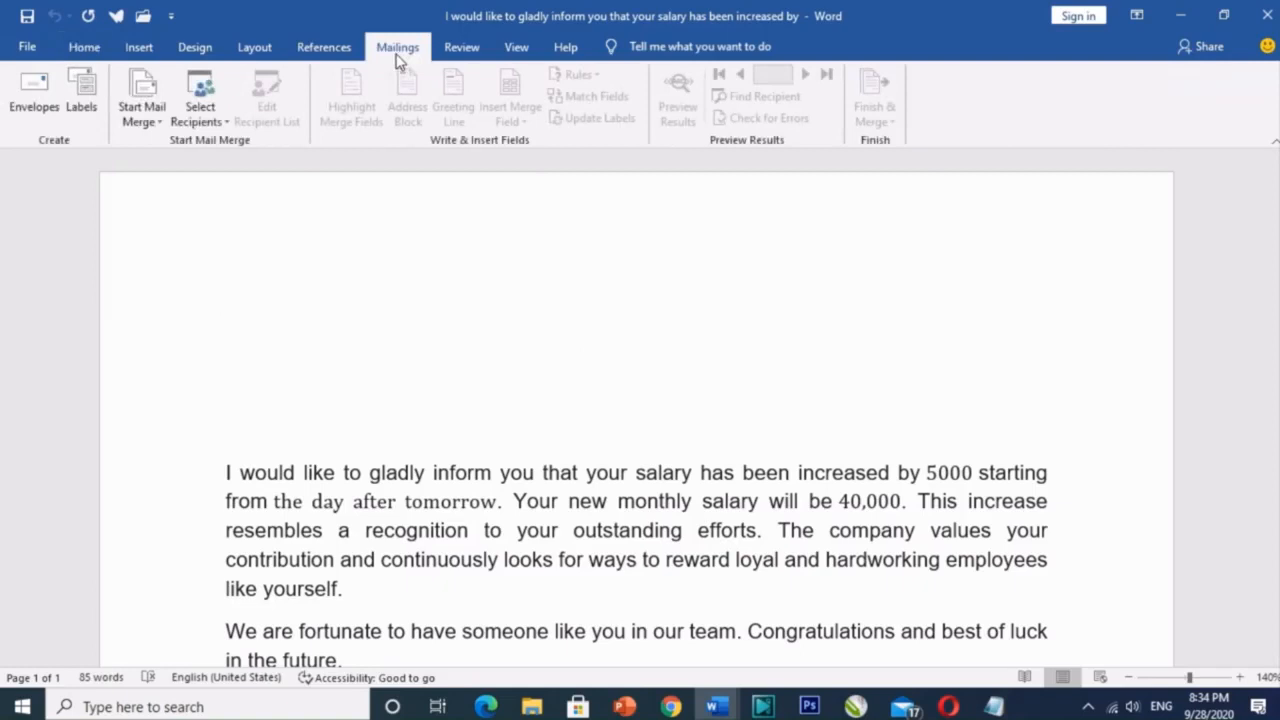
{"action": "left_click", "coordinate": [158, 126]}
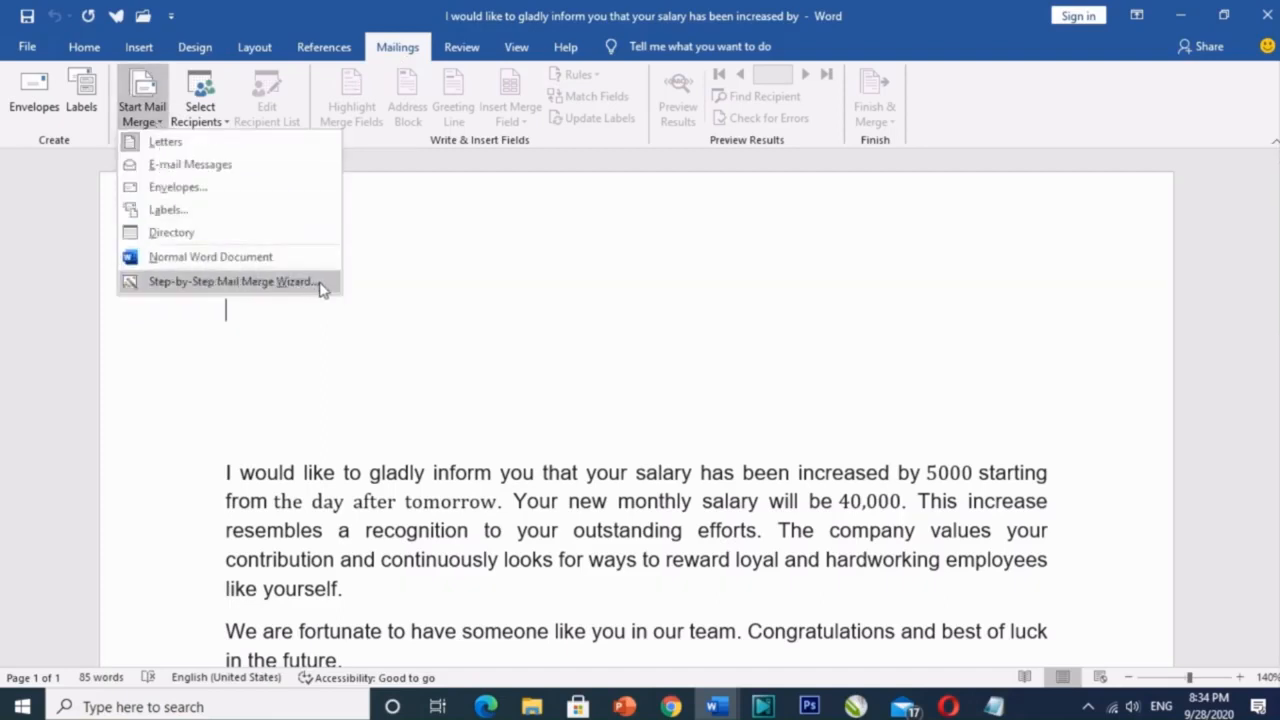
{"action": "left_click", "coordinate": [232, 281]}
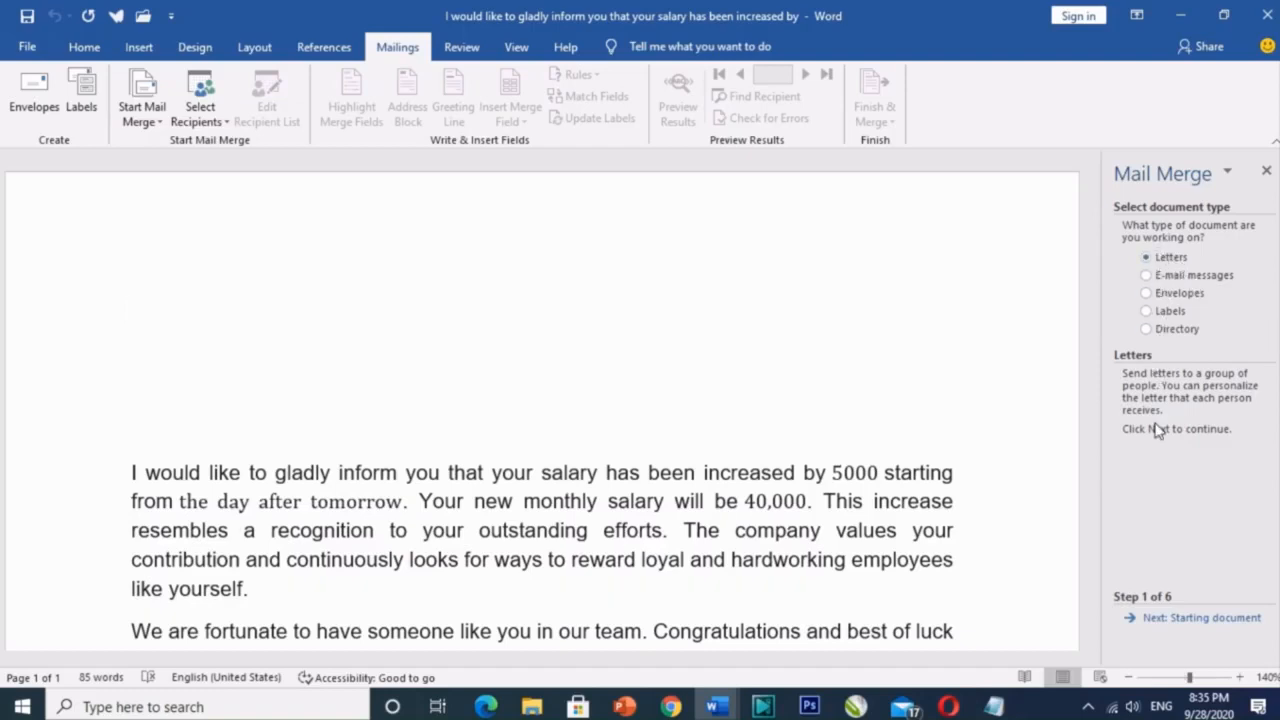
Step: Use the current letter as the starting document and choose to type a new recipient list
{"action": "left_click", "coordinate": [1186, 617]}
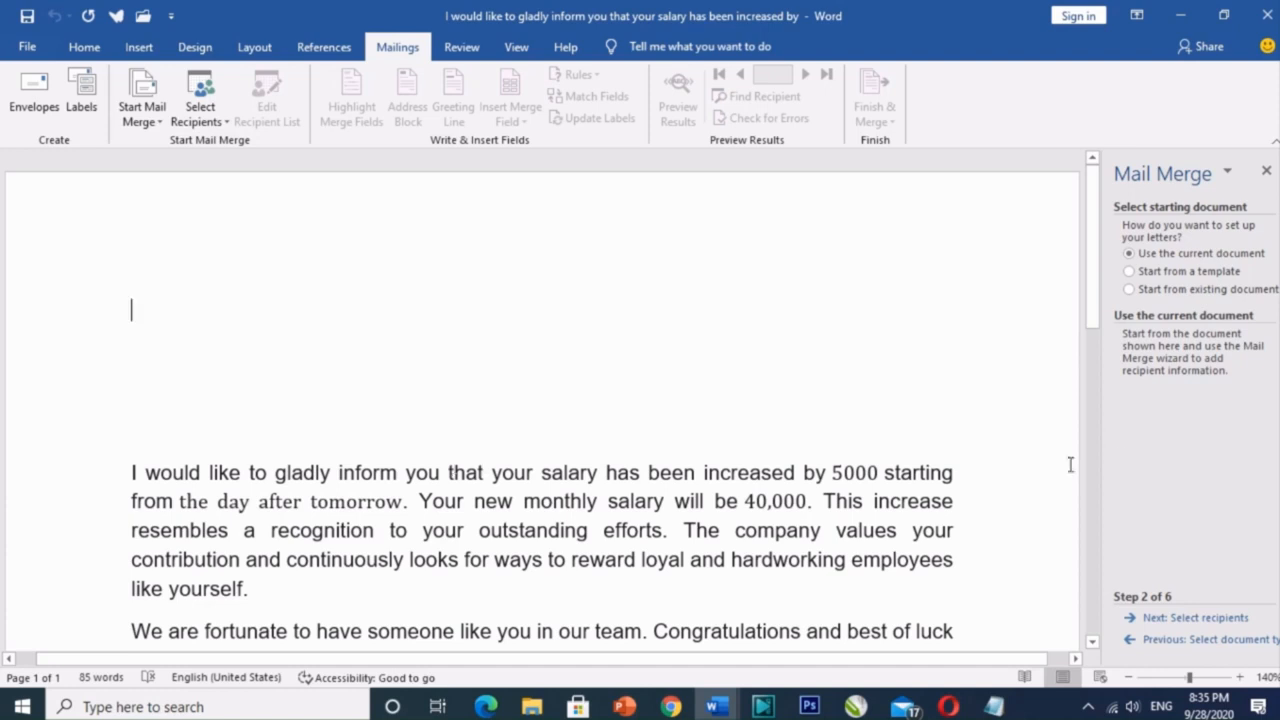
{"action": "left_click", "coordinate": [1155, 619]}
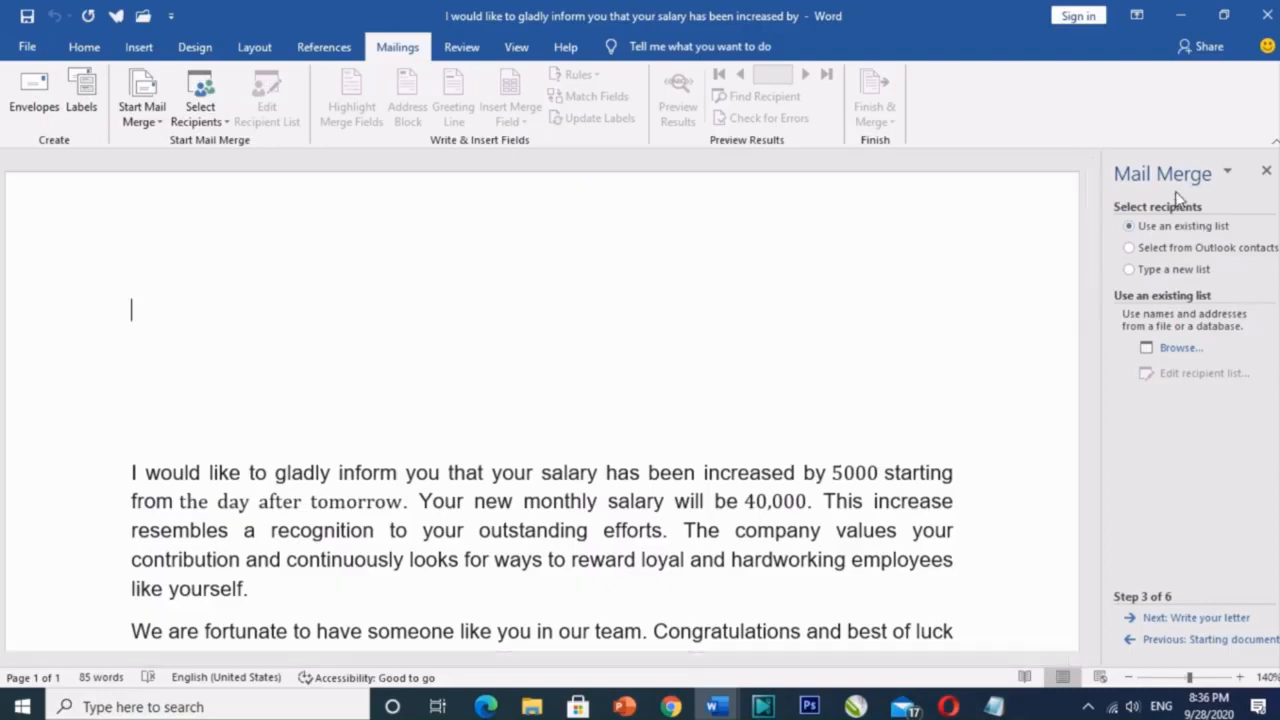
{"action": "left_click", "coordinate": [1153, 281]}
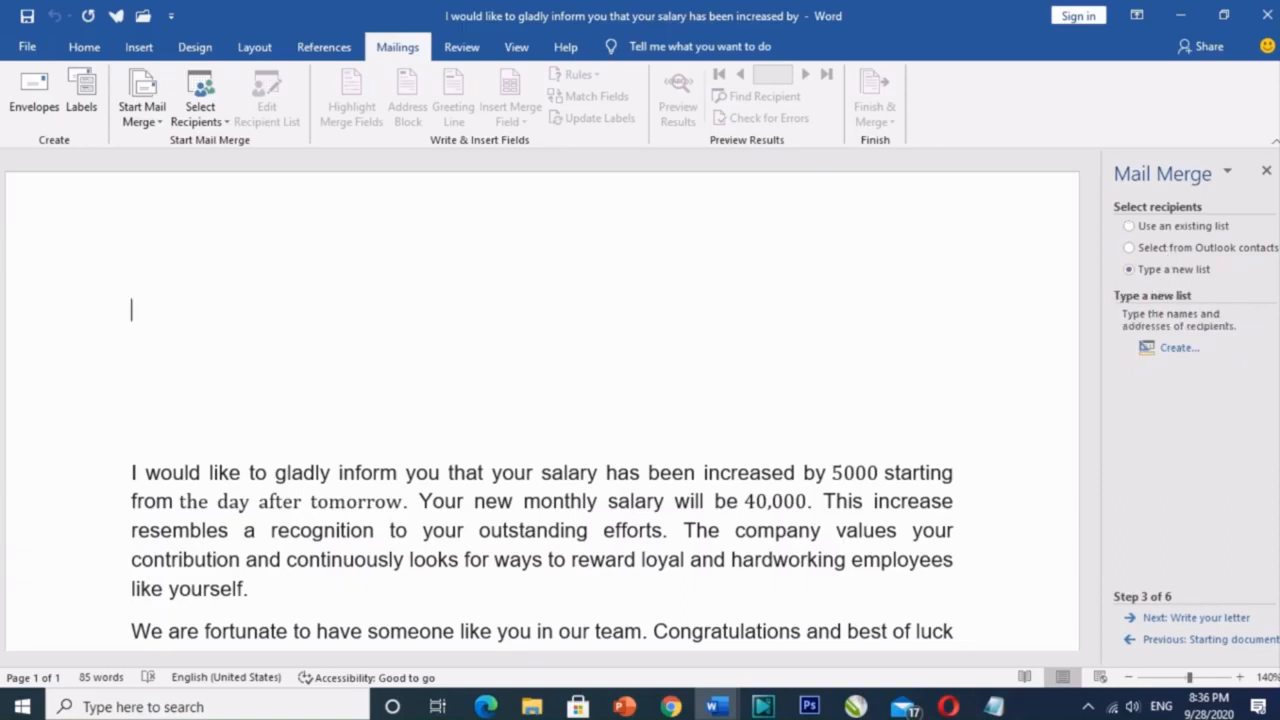
Step: Create a new address list and open Customize Columns to edit its field names
{"action": "left_click", "coordinate": [1176, 348]}
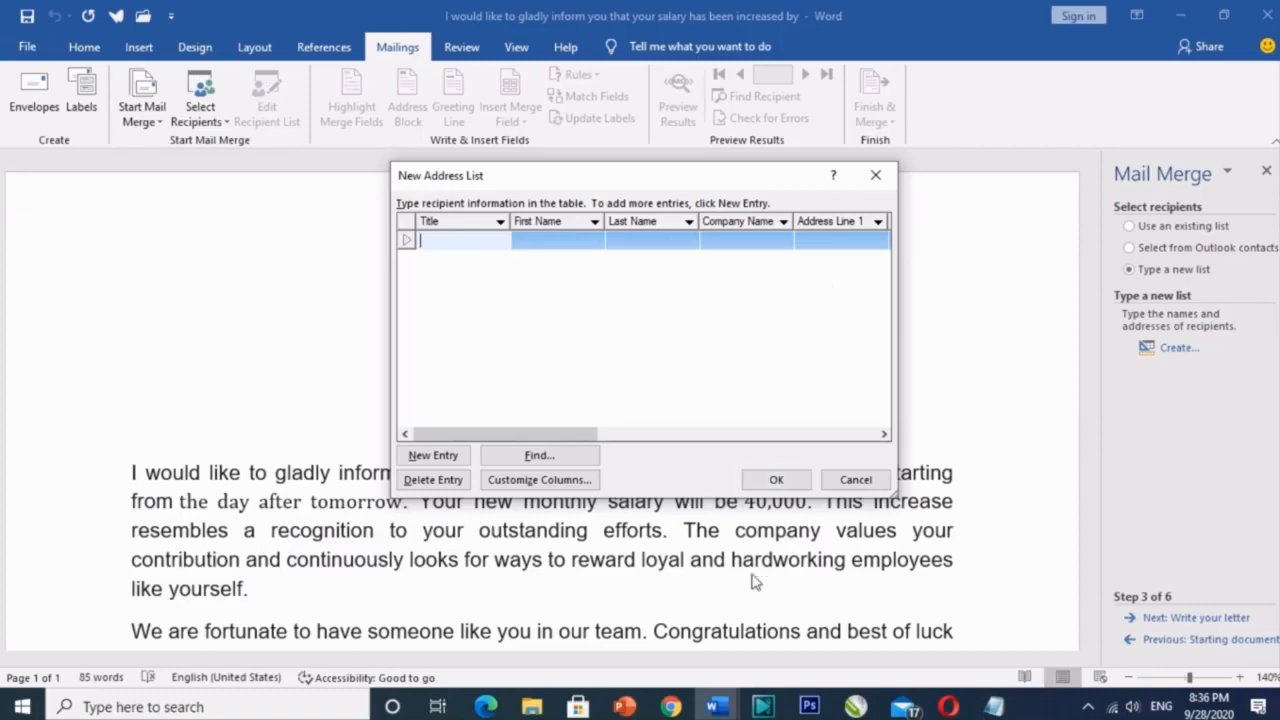
{"action": "left_click", "coordinate": [537, 480]}
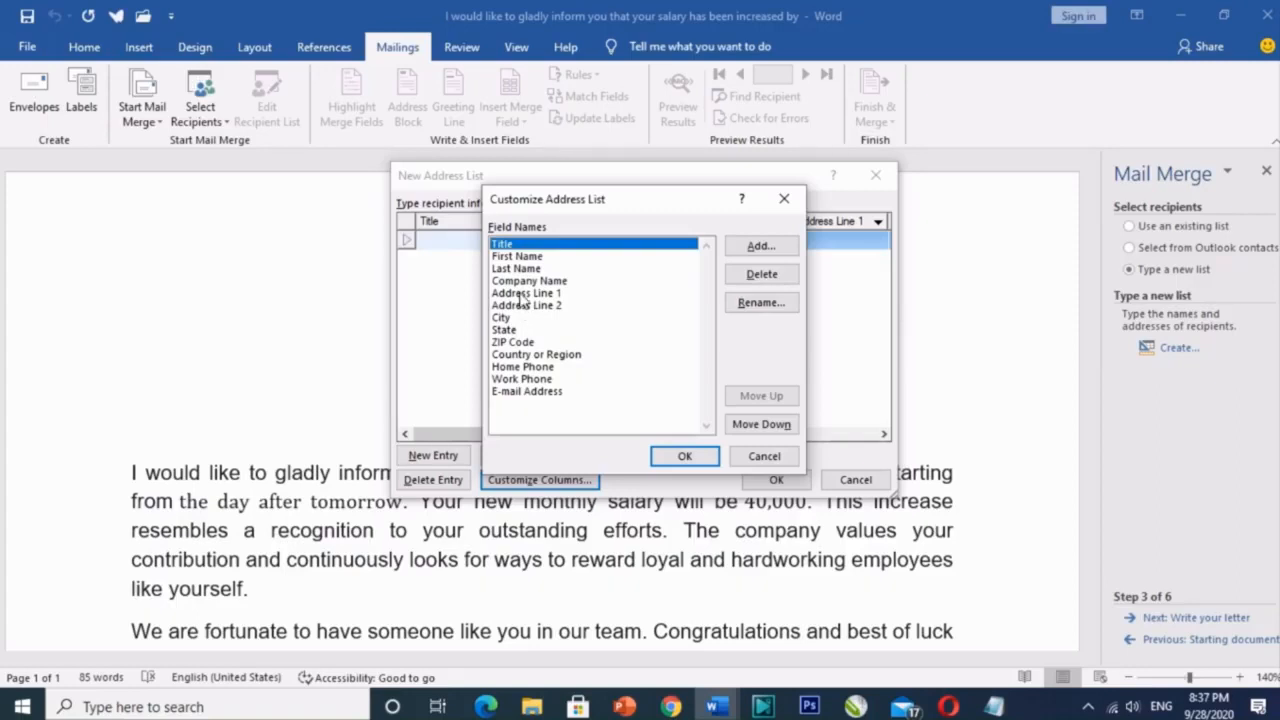
Step: Rename the Address Line 1 field to Address
{"action": "left_click", "coordinate": [521, 294]}
{"action": "left_click", "coordinate": [762, 302]}
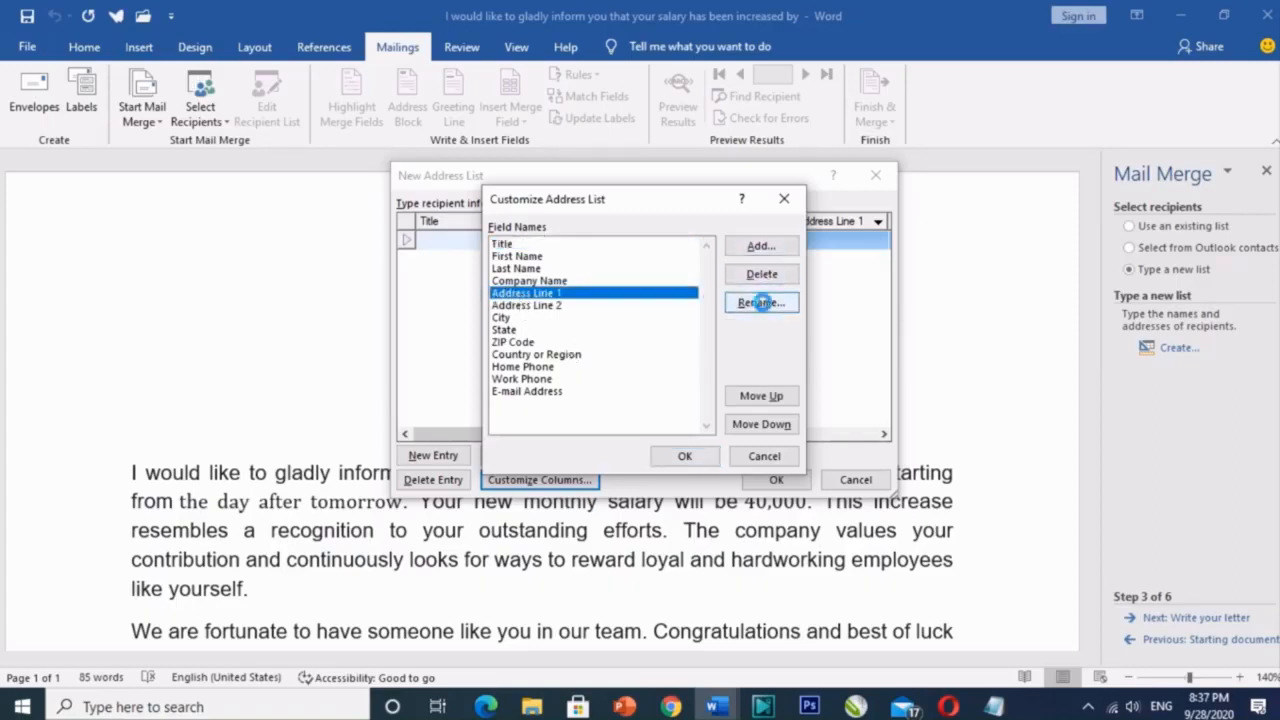
{"action": "left_click", "coordinate": [633, 343]}
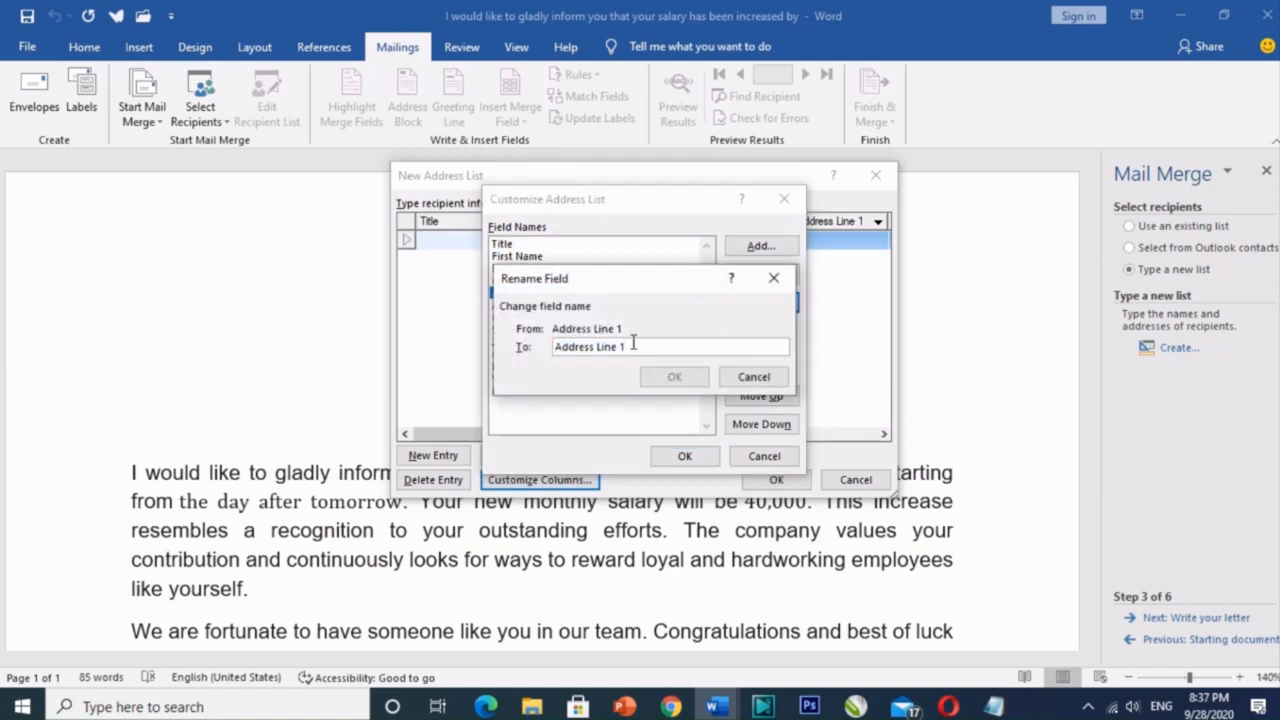
{"action": "key", "text": "BackSpace"}
{"action": "key", "text": "BackSpace"}
{"action": "key", "text": "BackSpace"}
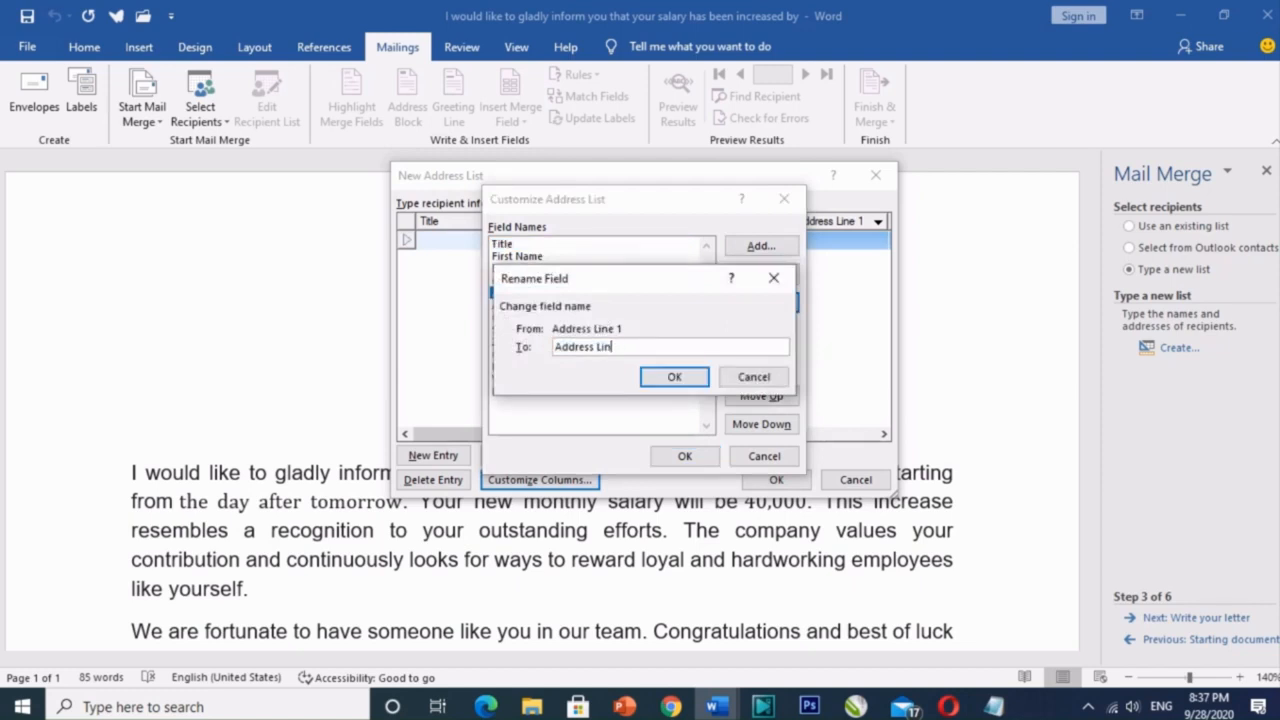
{"action": "key", "text": "BackSpace"}
{"action": "key", "text": "BackSpace"}
{"action": "key", "text": "BackSpace"}
{"action": "left_click", "coordinate": [674, 377]}
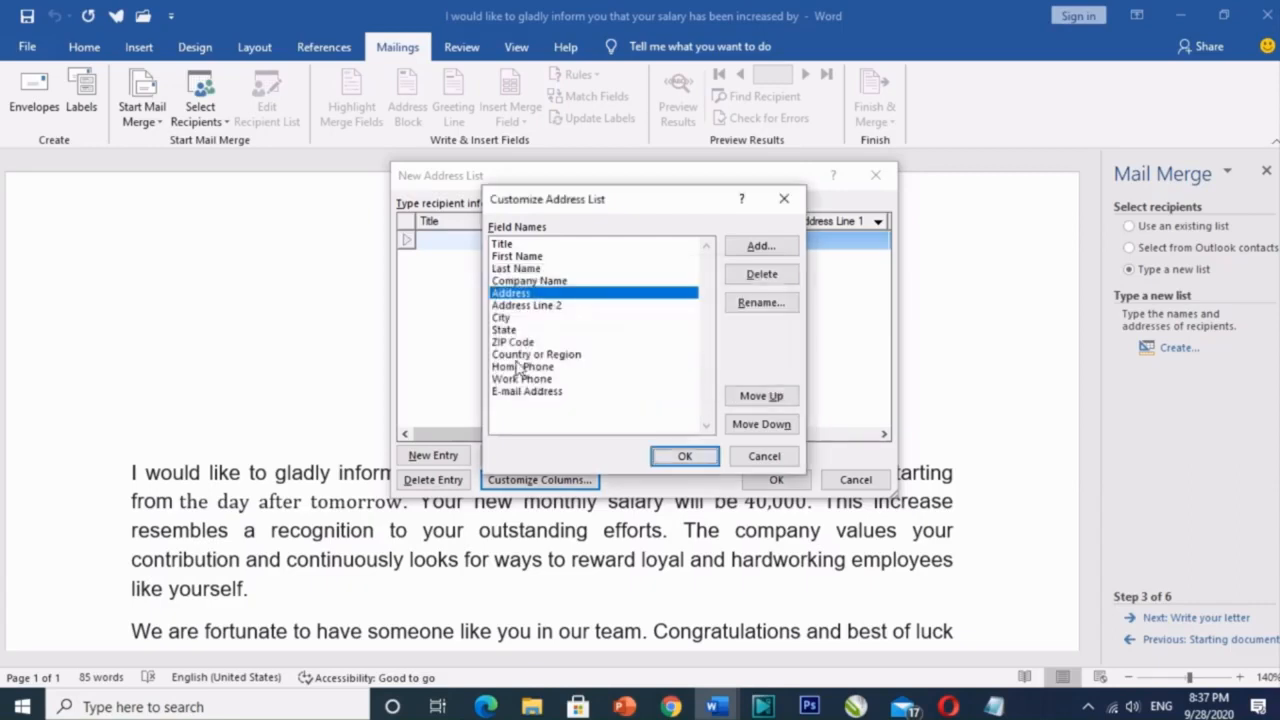
Step: Delete the Address Line 2, State, ZIP Code and Country or Region fields
{"action": "left_click", "coordinate": [520, 306]}
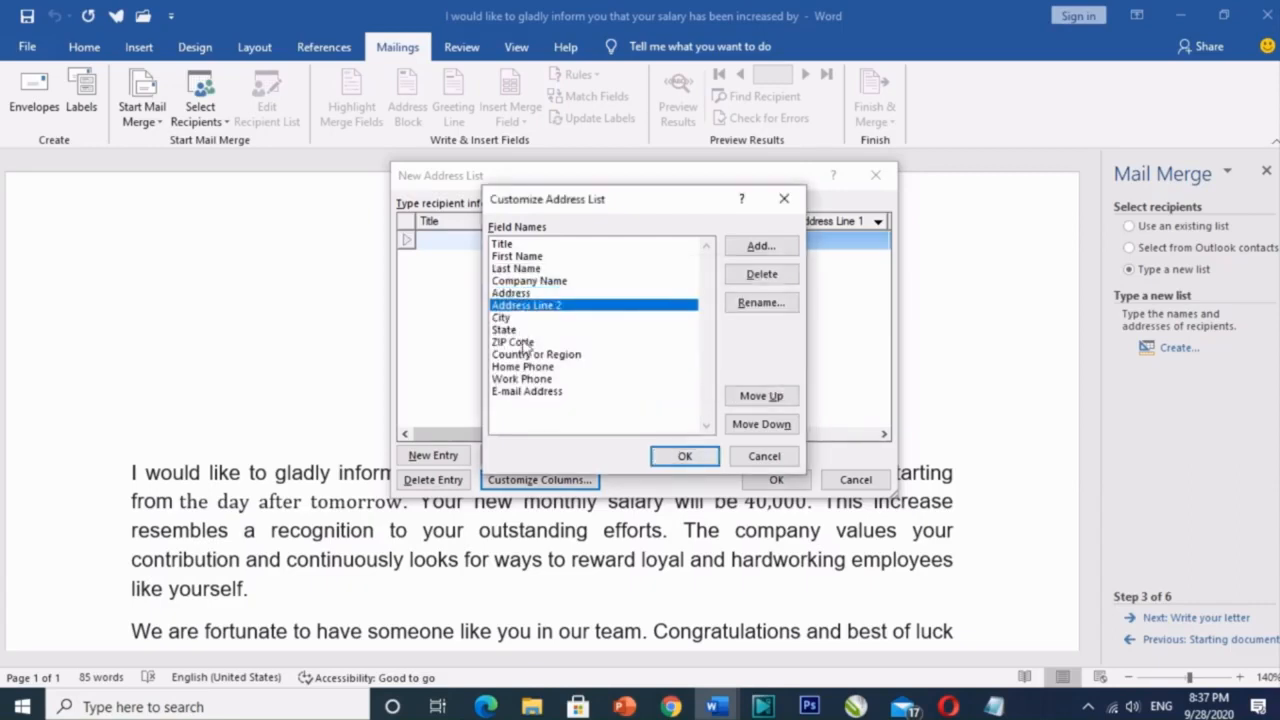
{"action": "left_click", "coordinate": [755, 276]}
{"action": "left_click", "coordinate": [609, 404]}
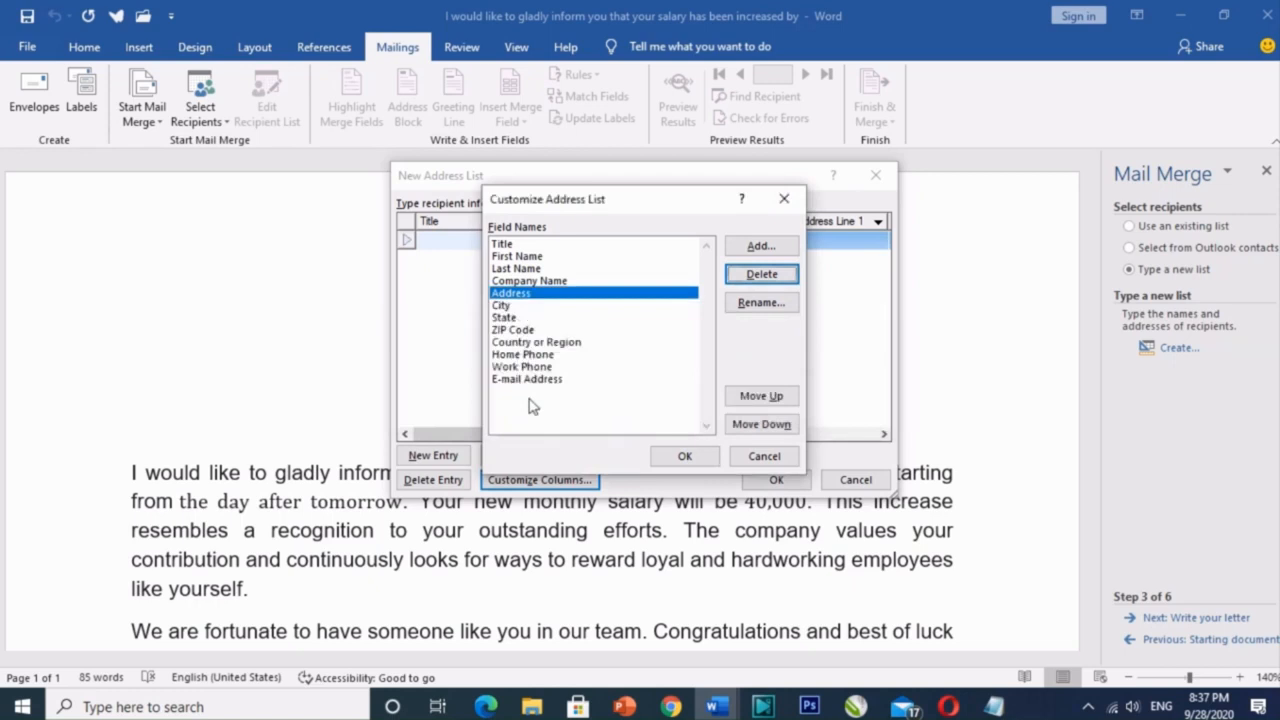
{"action": "left_click", "coordinate": [506, 318]}
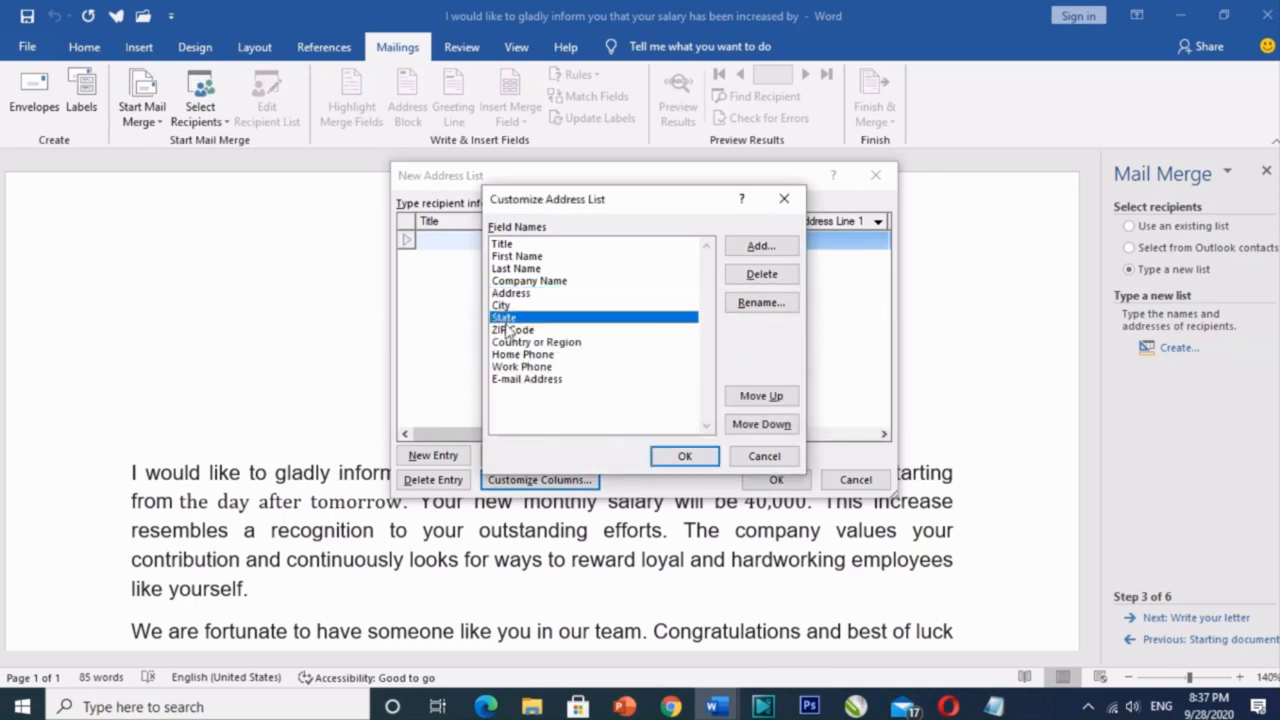
{"action": "left_click", "coordinate": [761, 274]}
{"action": "left_click", "coordinate": [614, 405]}
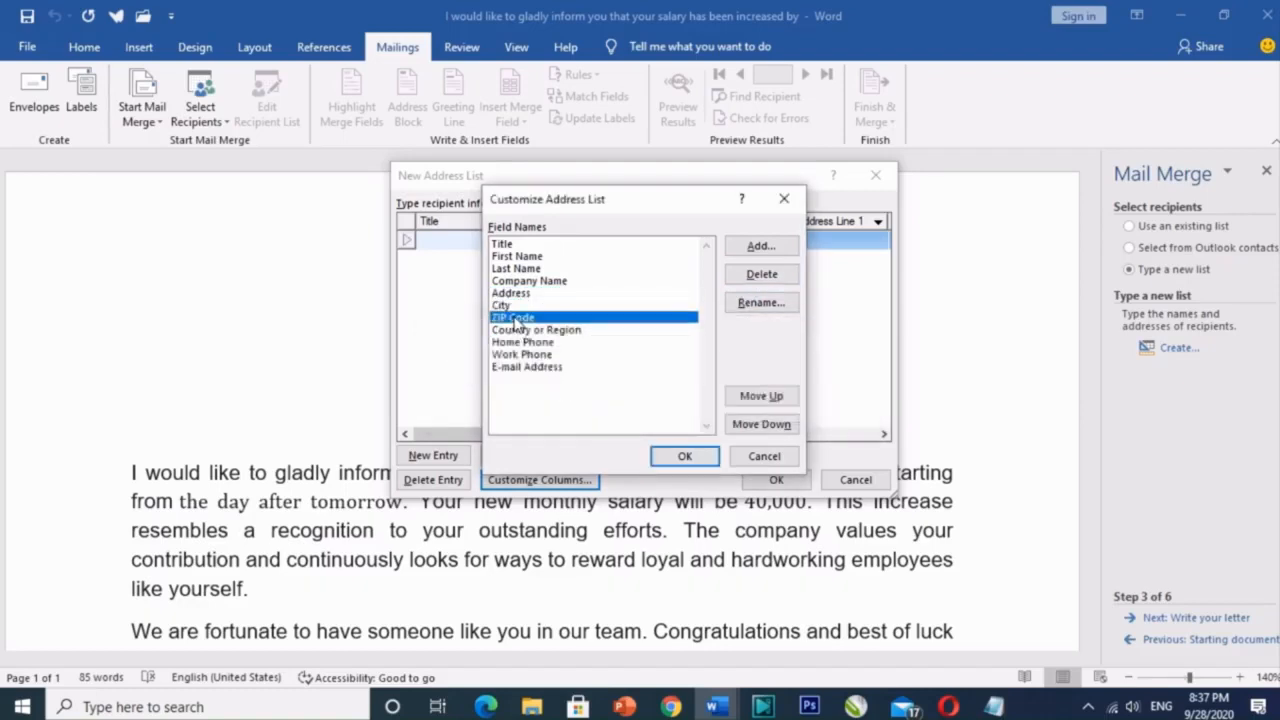
{"action": "left_click", "coordinate": [752, 284]}
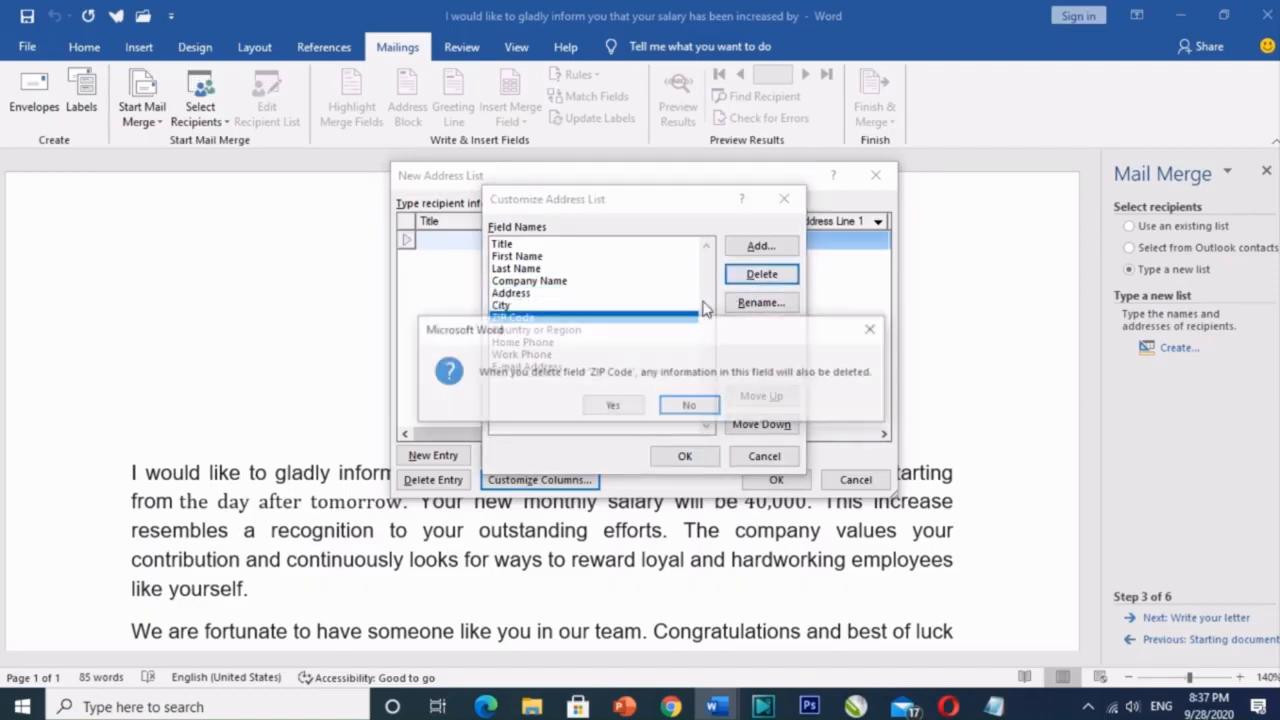
{"action": "left_click", "coordinate": [612, 405]}
{"action": "left_click", "coordinate": [520, 317]}
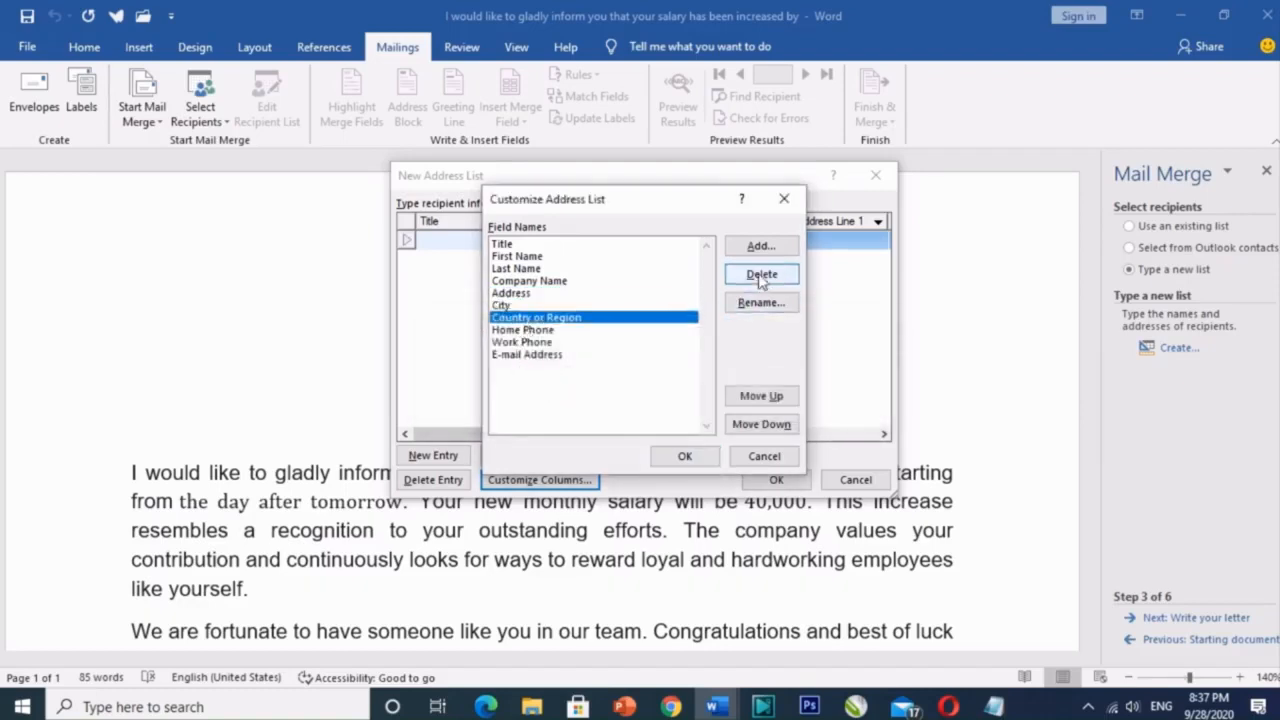
{"action": "left_click", "coordinate": [761, 274]}
{"action": "left_click", "coordinate": [610, 405]}
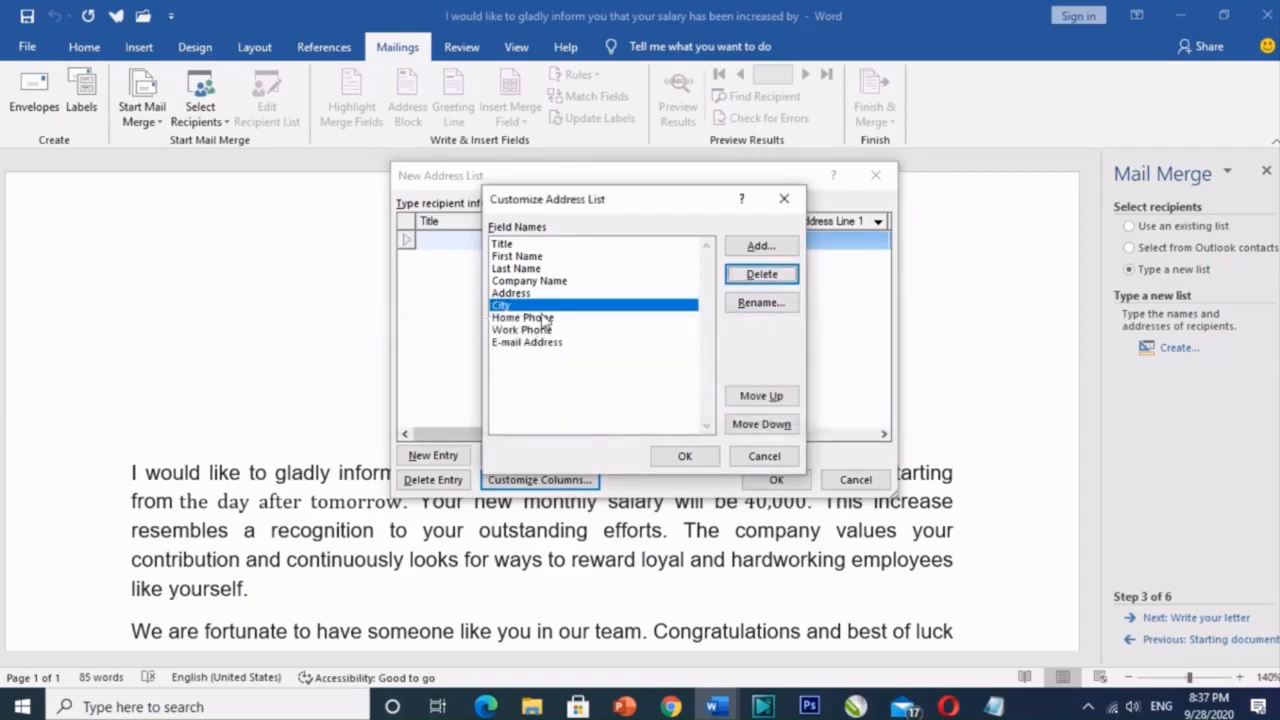
Step: Delete the Home Phone, Work Phone and E-mail Address fields and accept the trimmed field list
{"action": "left_click", "coordinate": [540, 317]}
{"action": "left_click", "coordinate": [761, 274]}
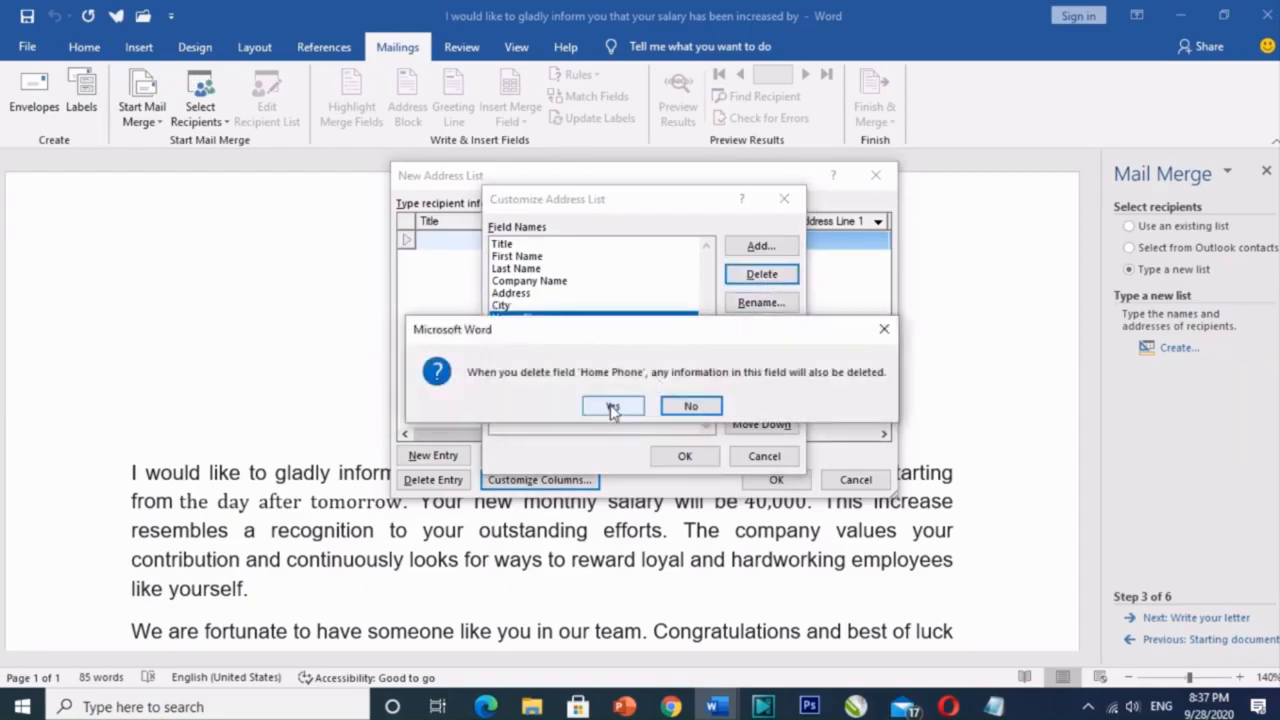
{"action": "left_click", "coordinate": [611, 405]}
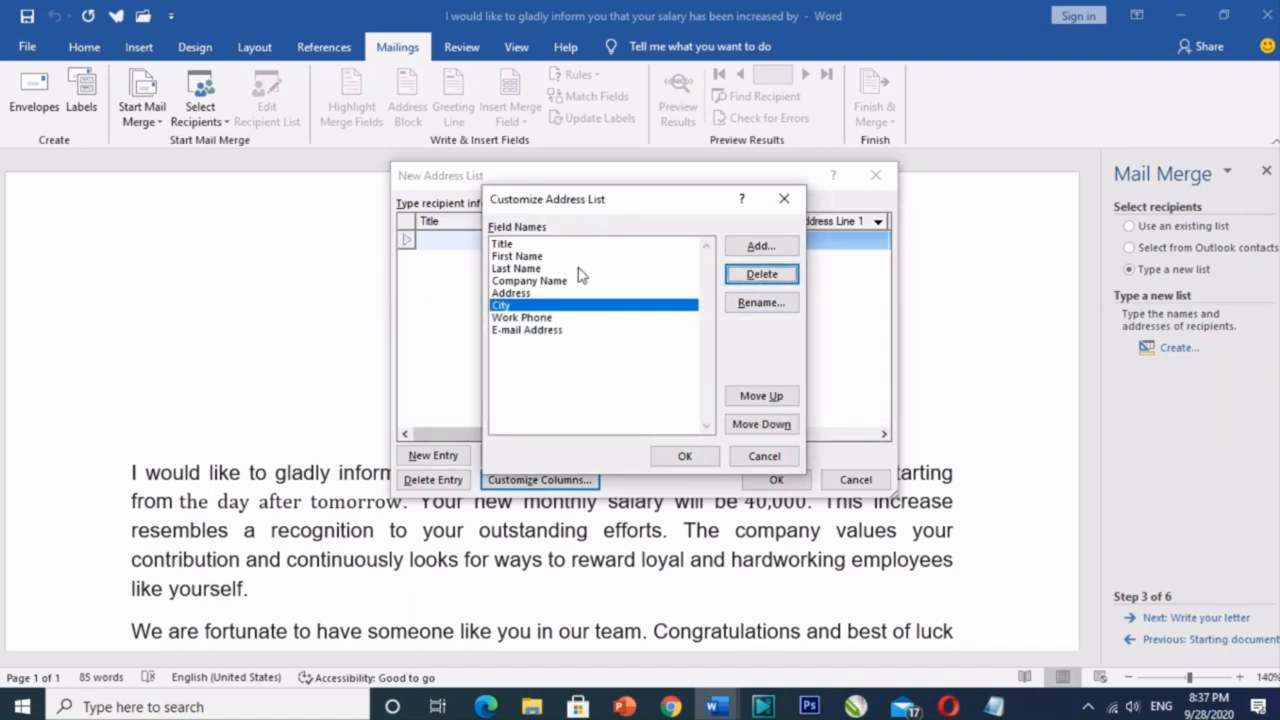
{"action": "left_click", "coordinate": [550, 318]}
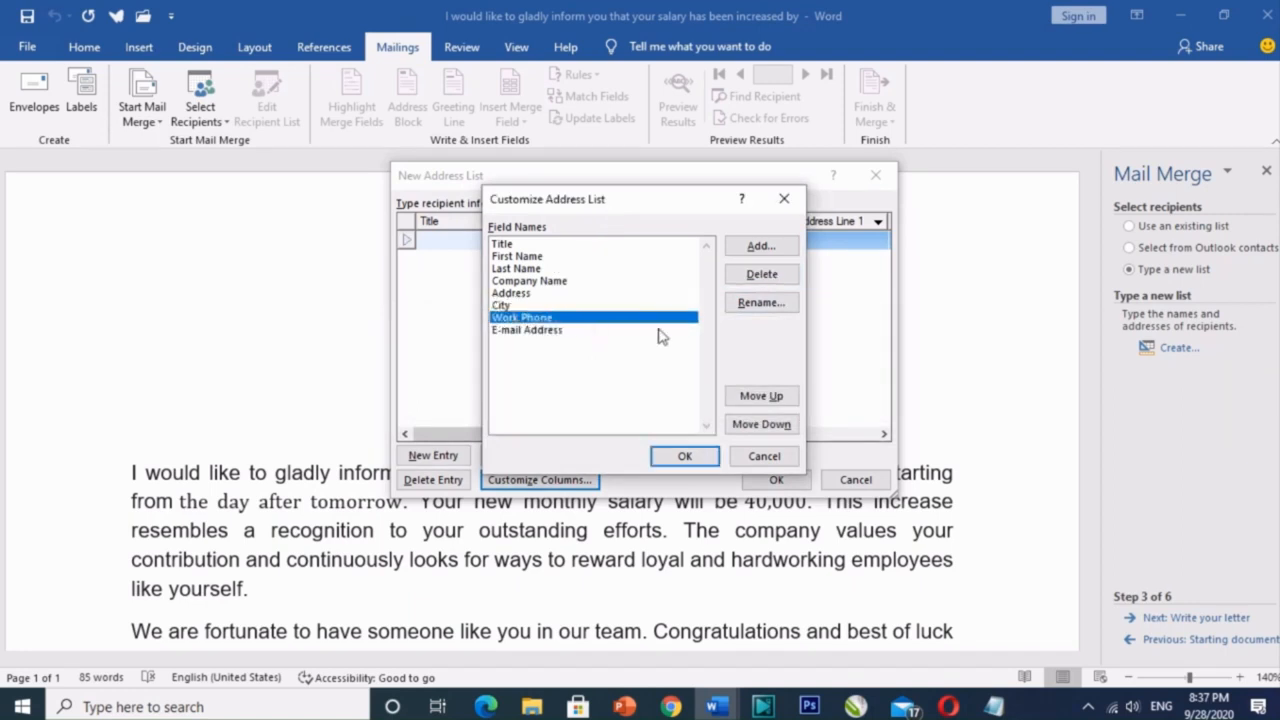
{"action": "left_click", "coordinate": [773, 282]}
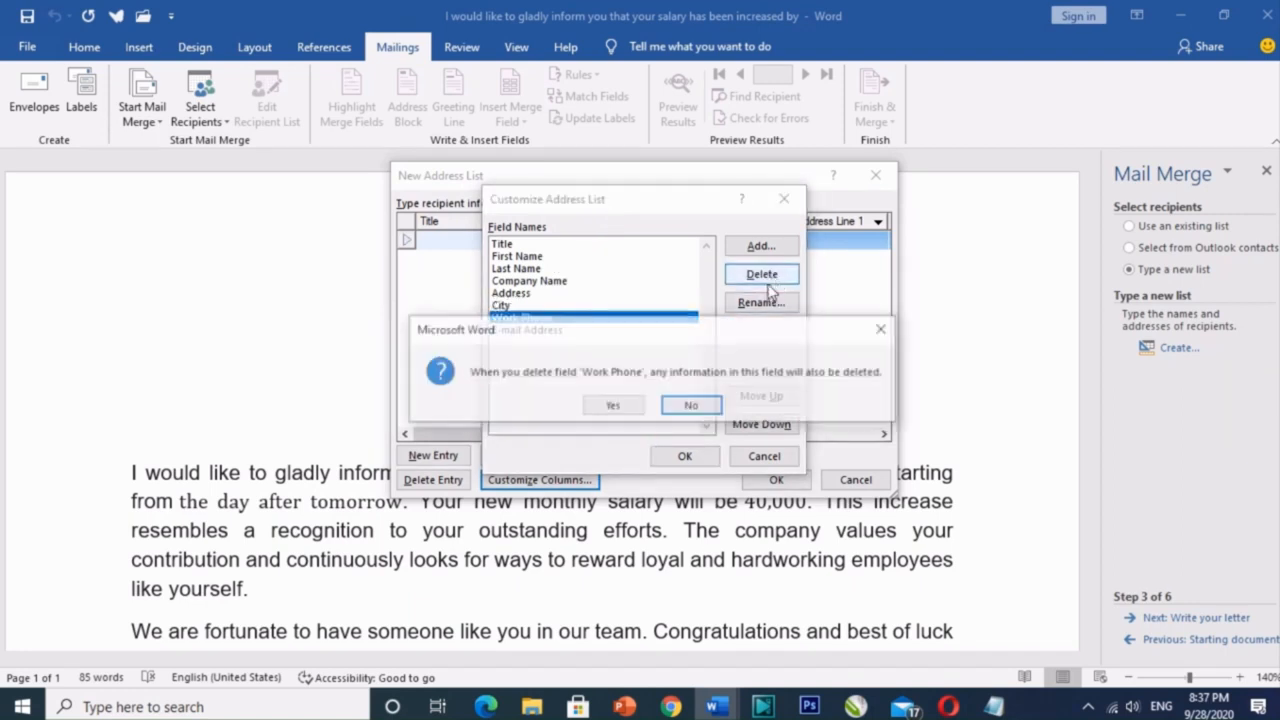
{"action": "left_click", "coordinate": [621, 410]}
{"action": "left_click", "coordinate": [524, 318]}
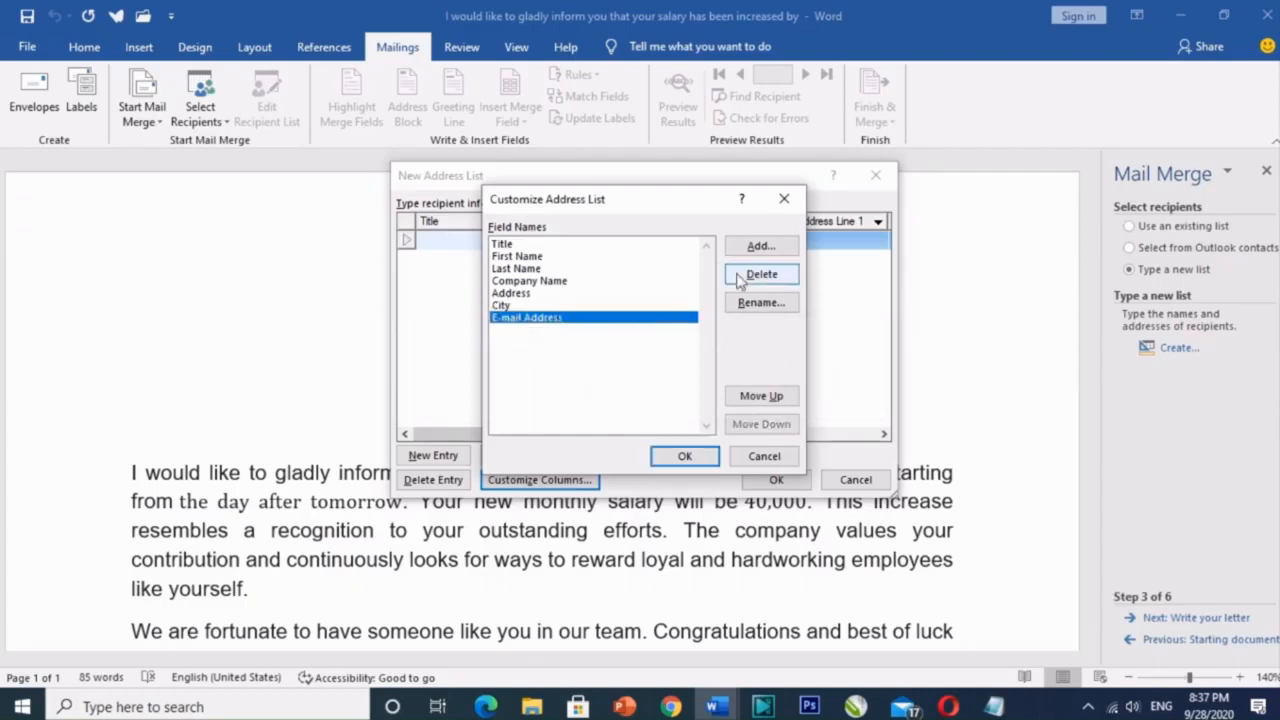
{"action": "left_click", "coordinate": [750, 280]}
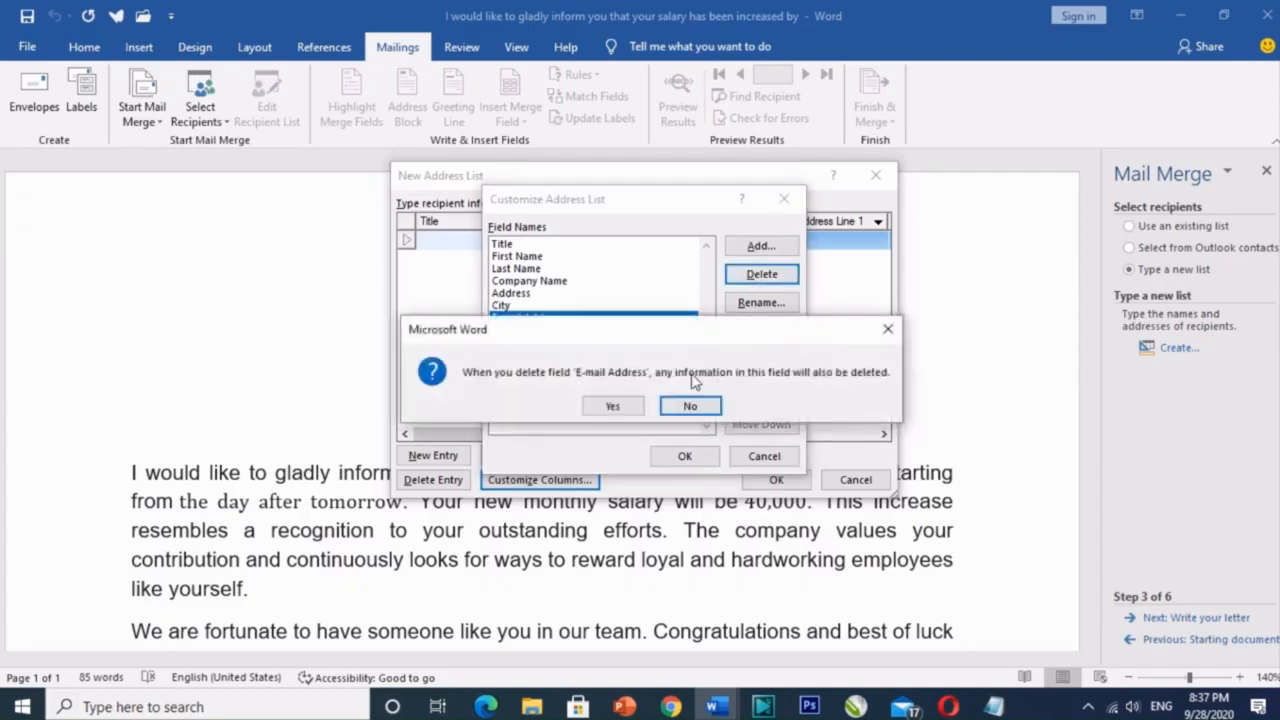
{"action": "left_click", "coordinate": [614, 404]}
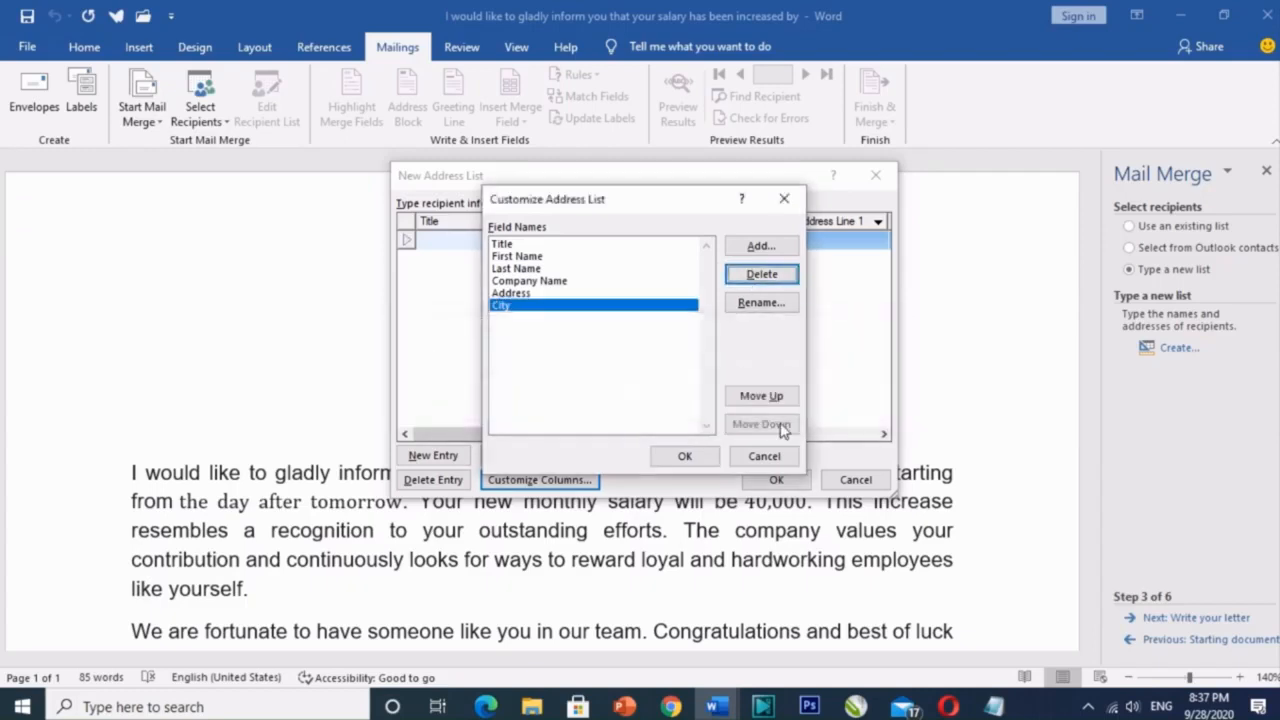
{"action": "left_click", "coordinate": [503, 246]}
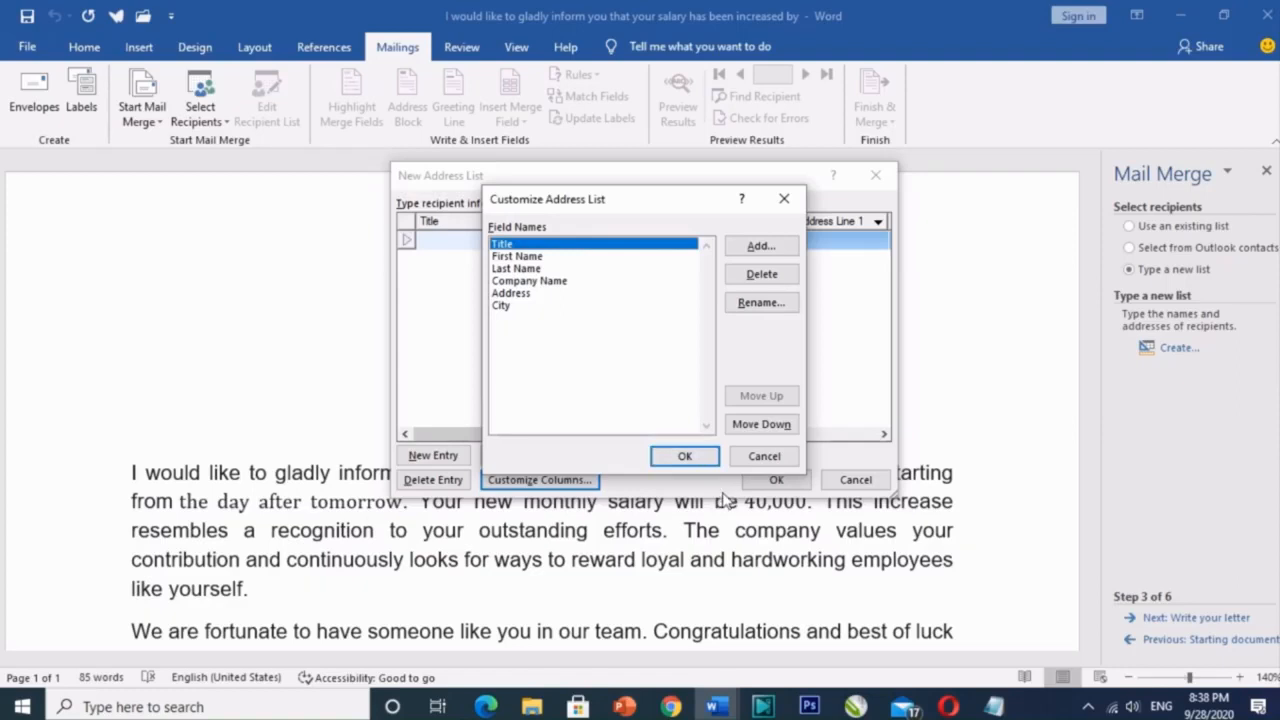
{"action": "left_click", "coordinate": [682, 457]}
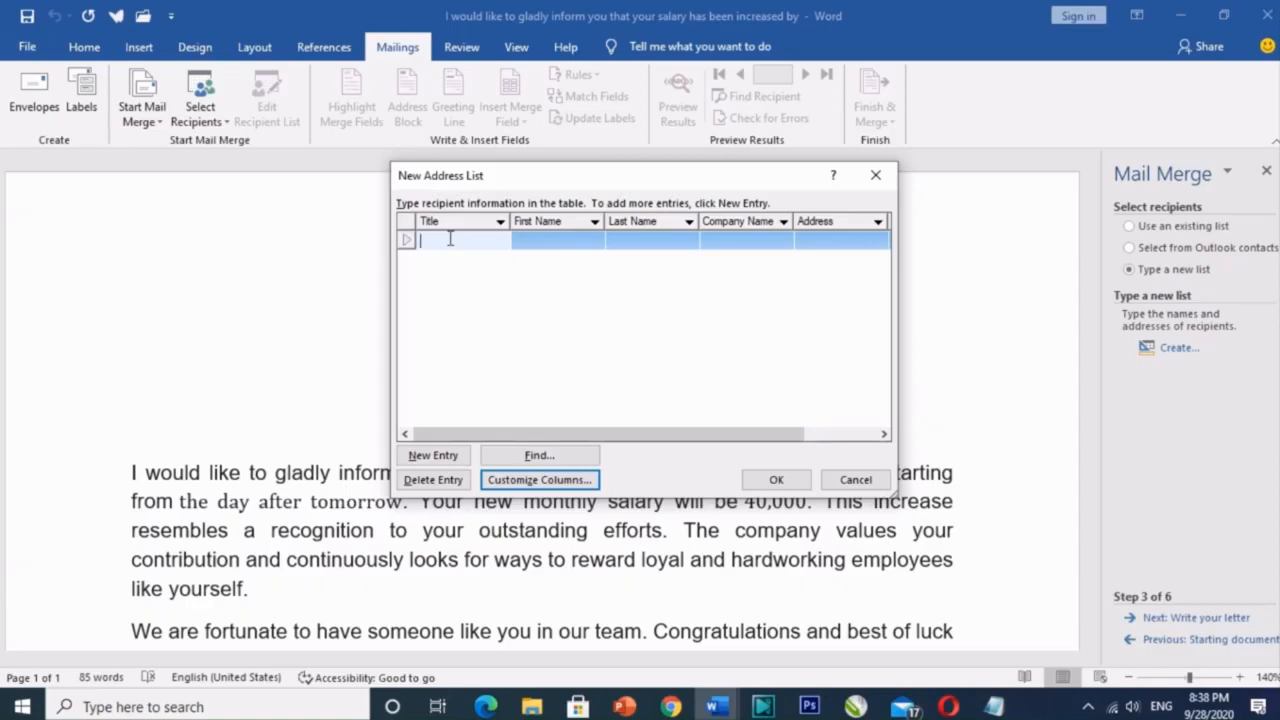
Step: Enter the first recipient: title Mr, first and last name, company GWL, Model town address
{"action": "type", "text": "Mr"}
{"action": "left_click", "coordinate": [541, 240]}
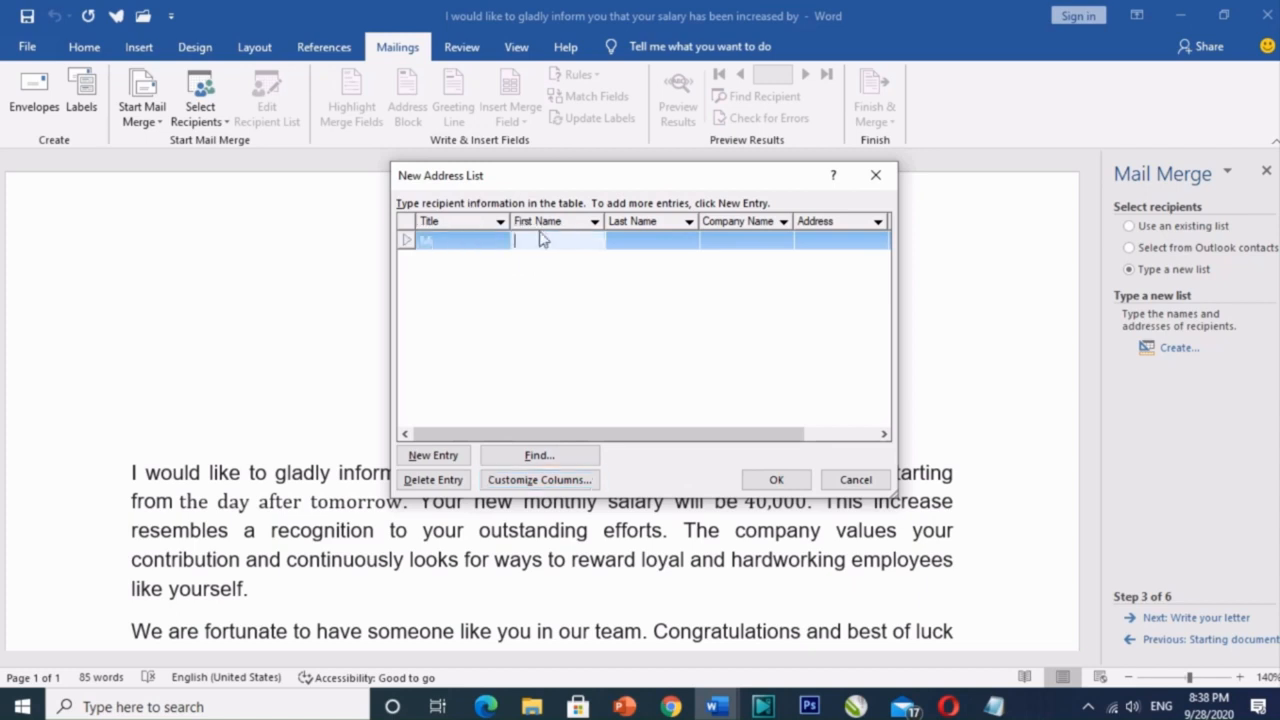
{"action": "key", "text": "Tab"}
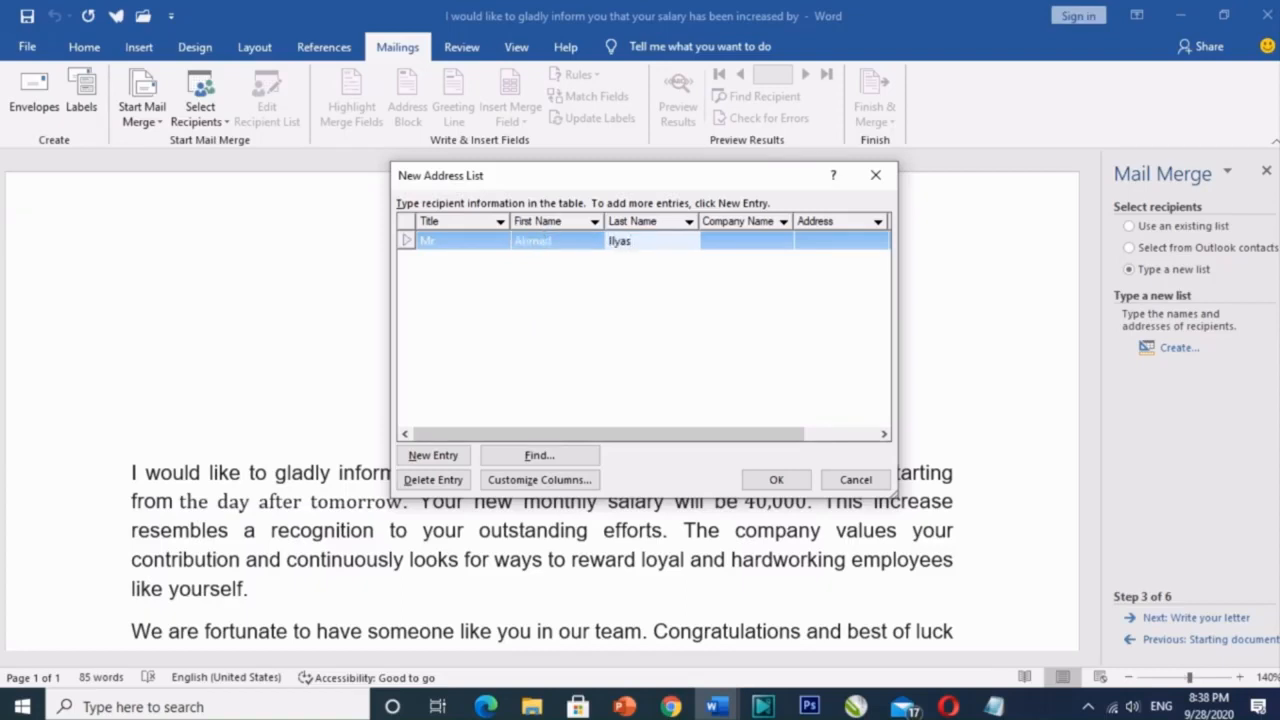
{"action": "key", "text": "Tab"}
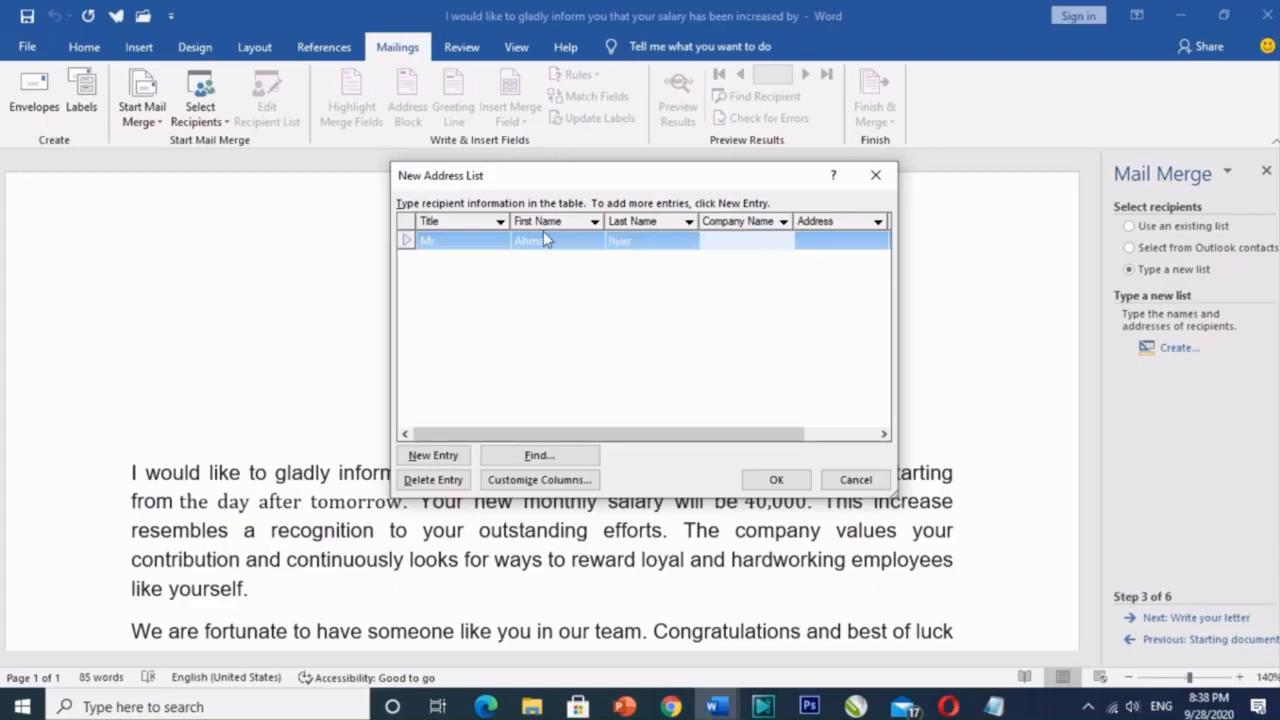
{"action": "type", "text": "GWL"}
{"action": "key", "text": "Tab"}
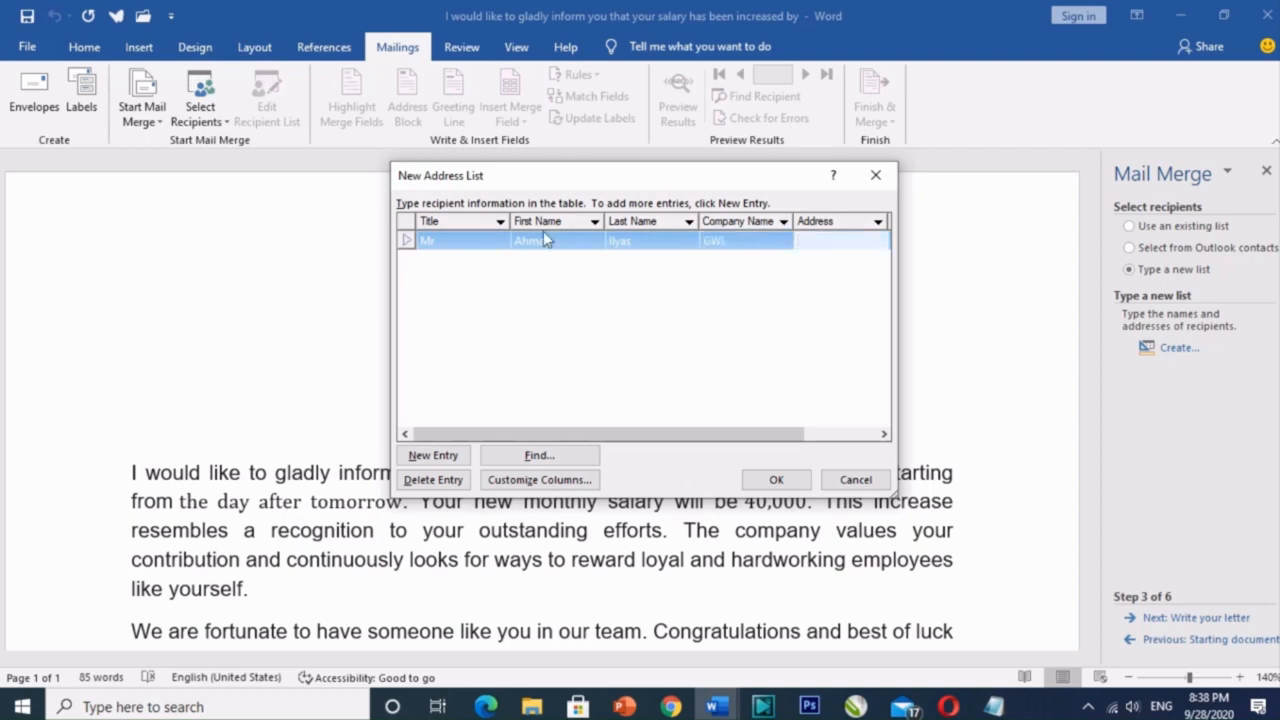
{"action": "type", "text": "Mod"}
{"action": "type", "text": "el town L"}
{"action": "type", "text": "ahore"}
{"action": "left_click", "coordinate": [433, 456]}
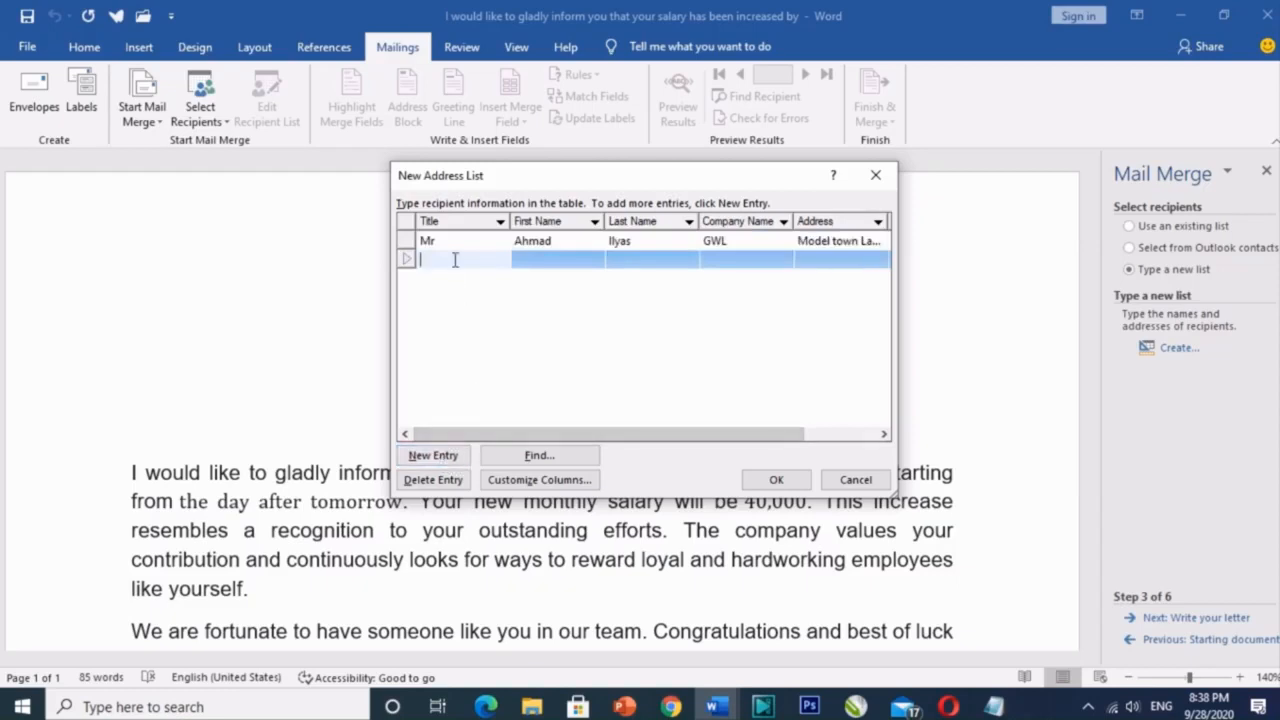
Step: Enter the second recipient: title Miss, first and last name, company GWL, address Model town
{"action": "type", "text": "Miss"}
{"action": "key", "text": "Tab"}
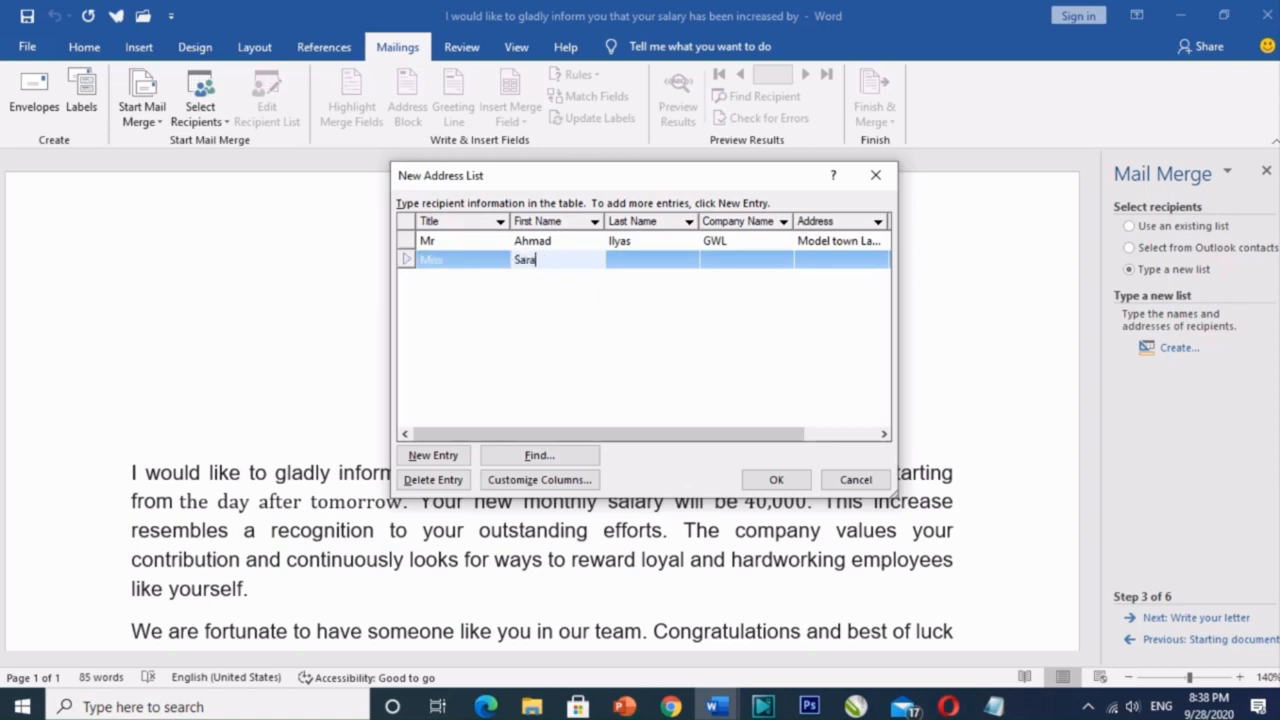
{"action": "key", "text": "Tab"}
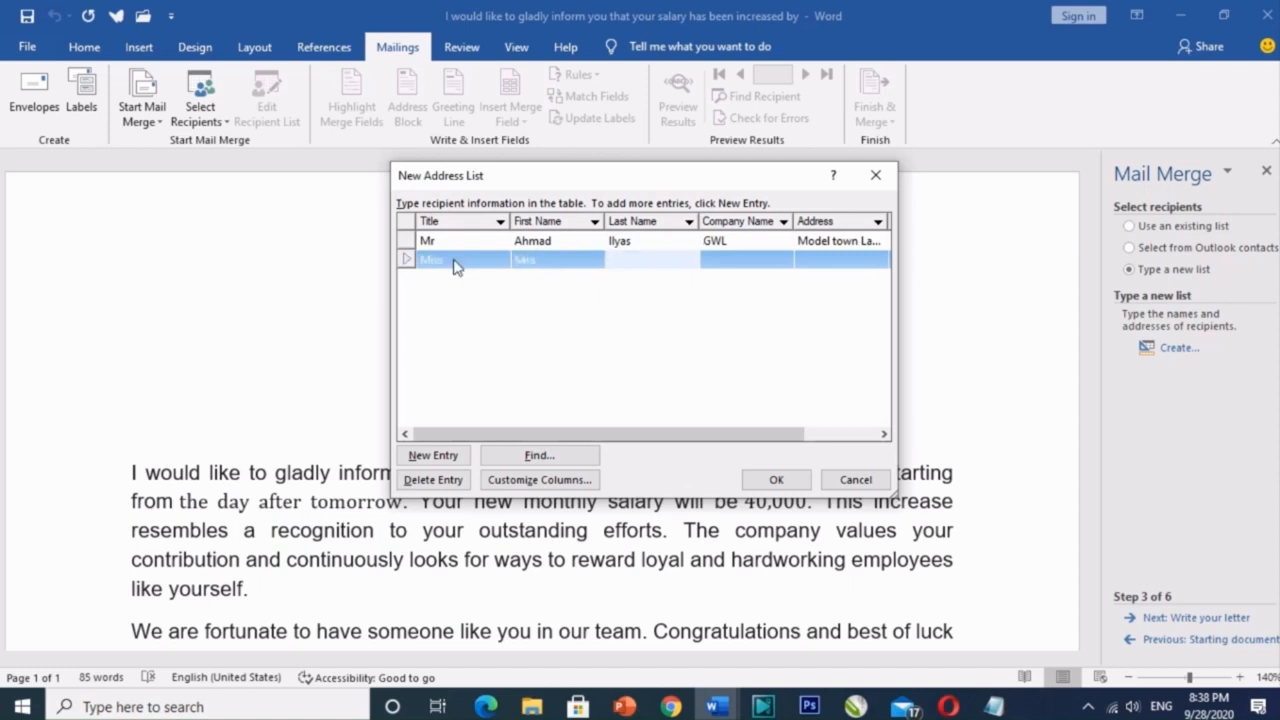
{"action": "key", "text": "Tab"}
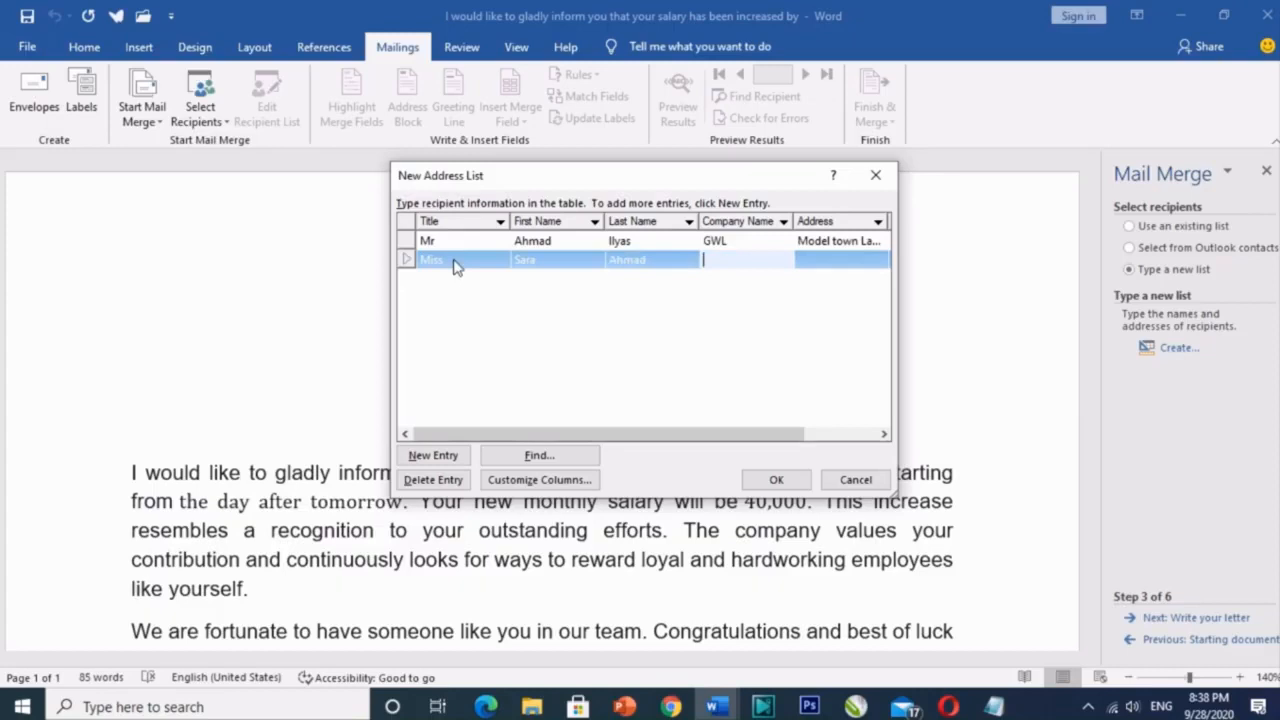
{"action": "type", "text": "GWL"}
{"action": "key", "text": "Tab"}
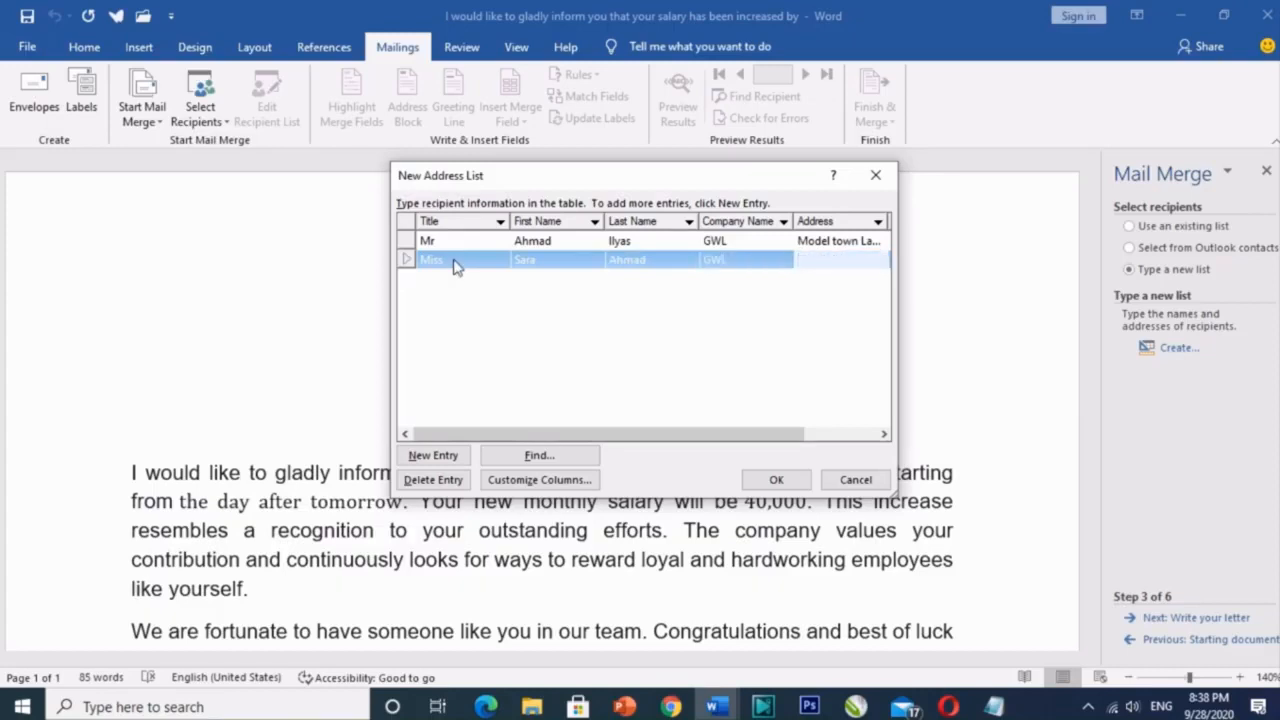
{"action": "type", "text": "Model town"}
{"action": "left_click", "coordinate": [432, 455]}
Step: Enter the third recipient: title Mrs, first and last name, company GWL, address Model town
{"action": "type", "text": "Mr"}
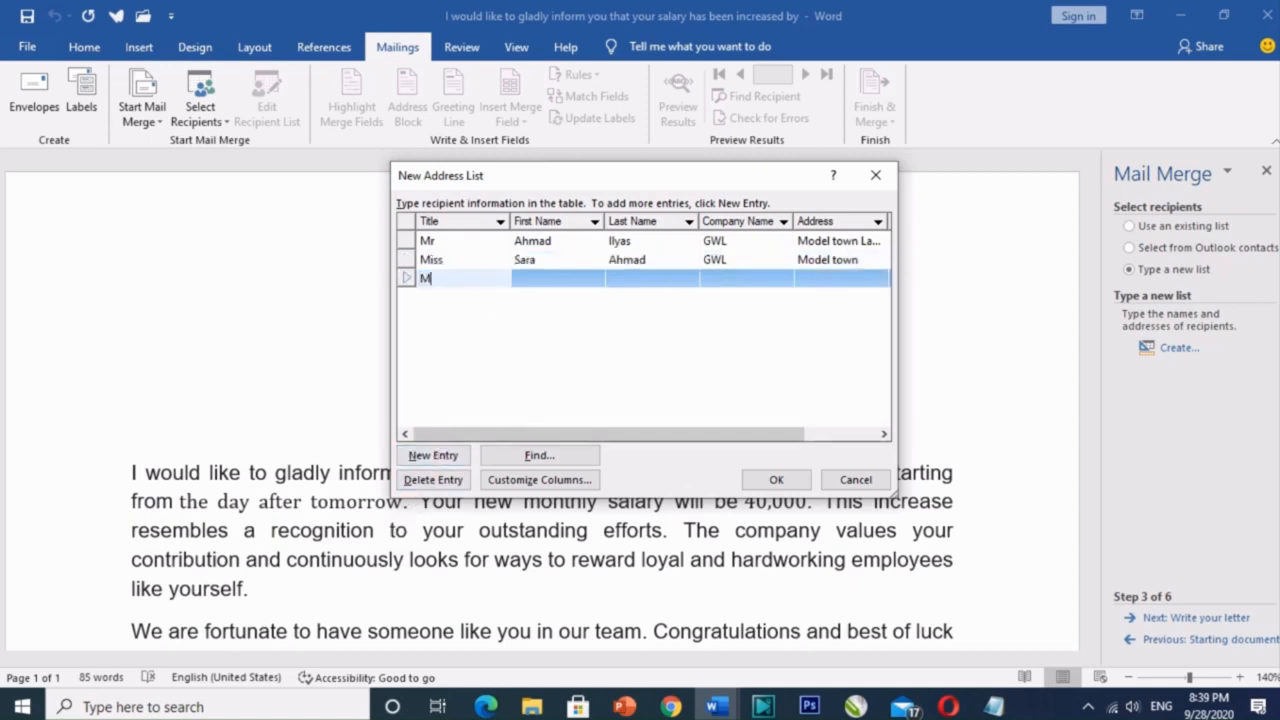
{"action": "type", "text": "s"}
{"action": "key", "text": "Tab"}
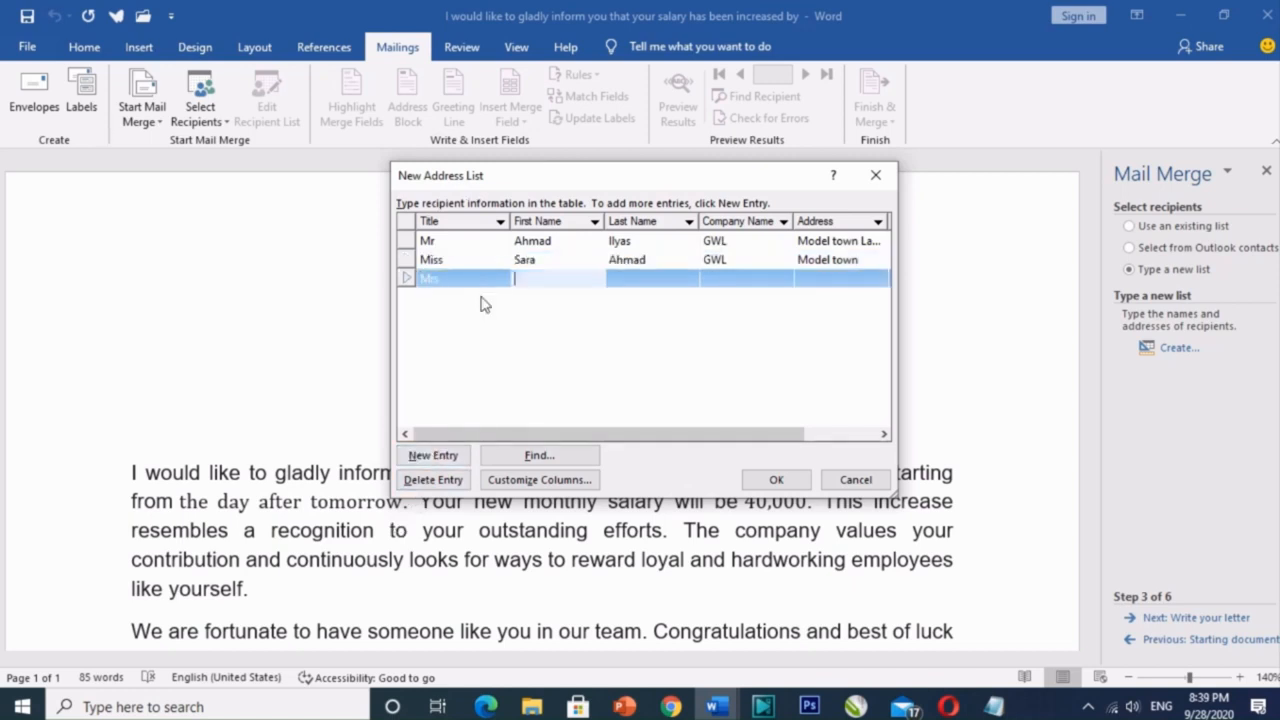
{"action": "key", "text": "Tab"}
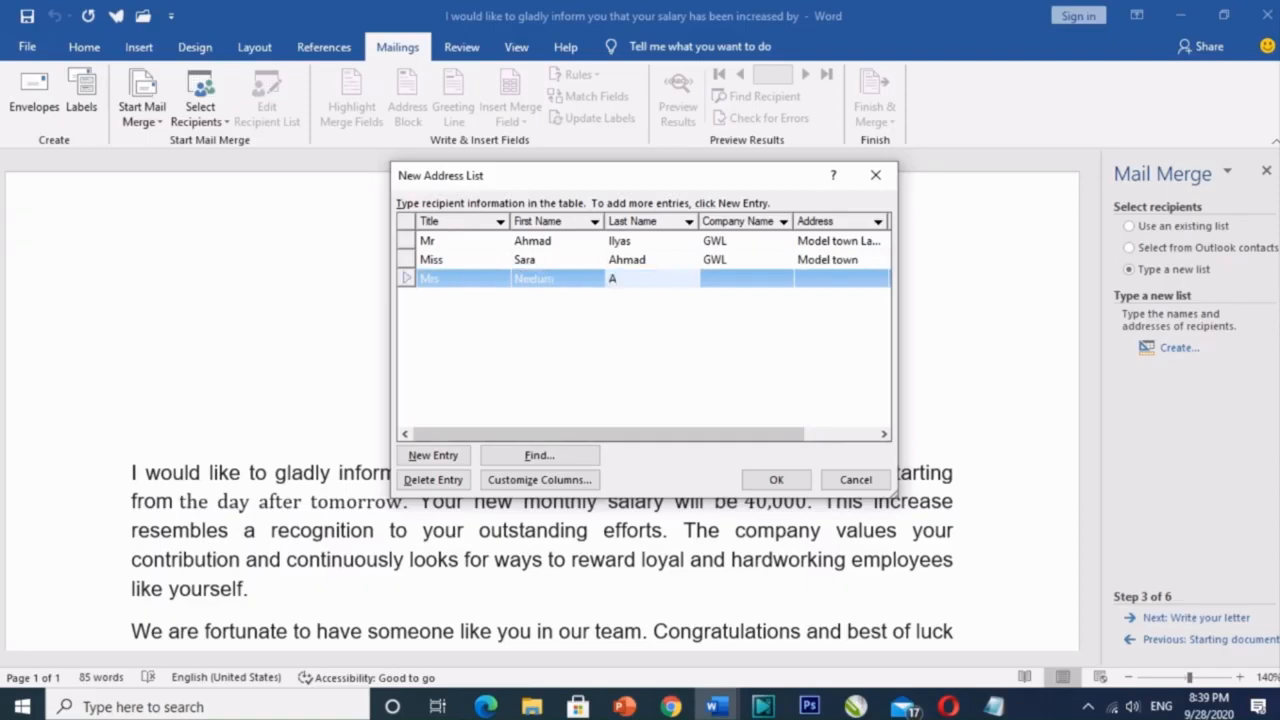
{"action": "key", "text": "Tab"}
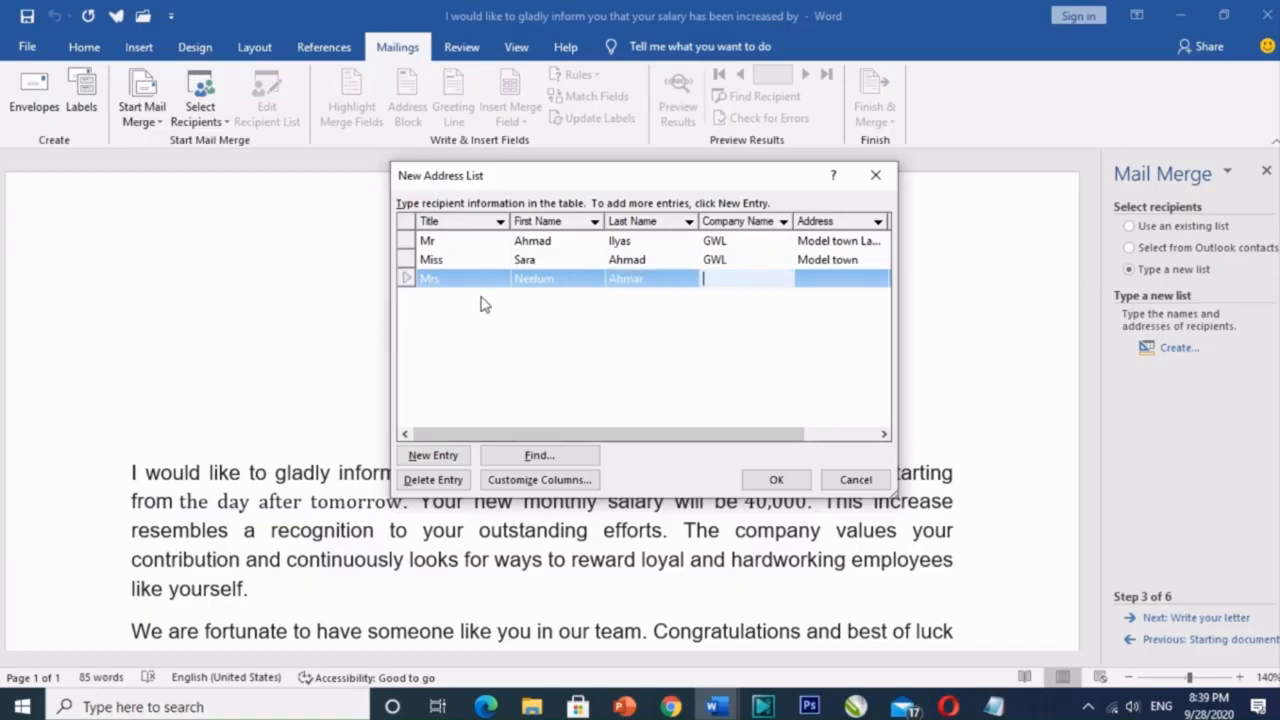
{"action": "type", "text": "GWL"}
{"action": "key", "text": "Tab"}
{"action": "type", "text": "Mod"}
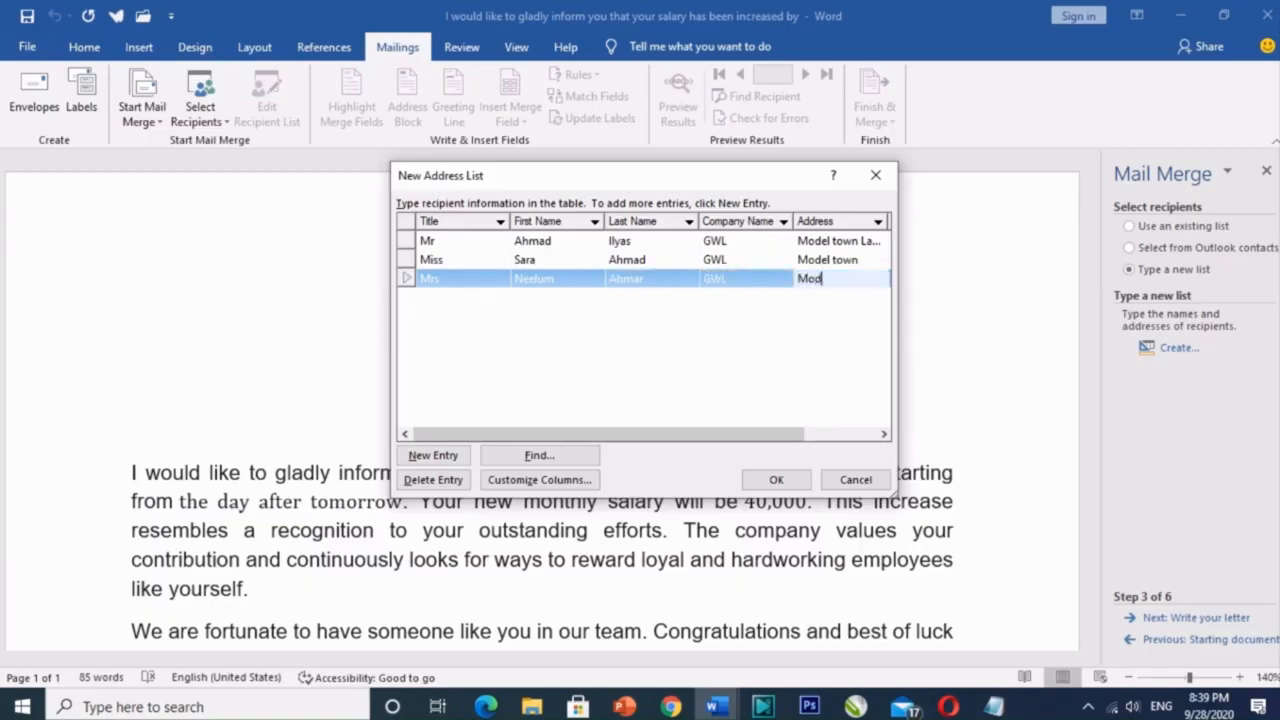
{"action": "type", "text": "el town"}
{"action": "left_click", "coordinate": [443, 458]}
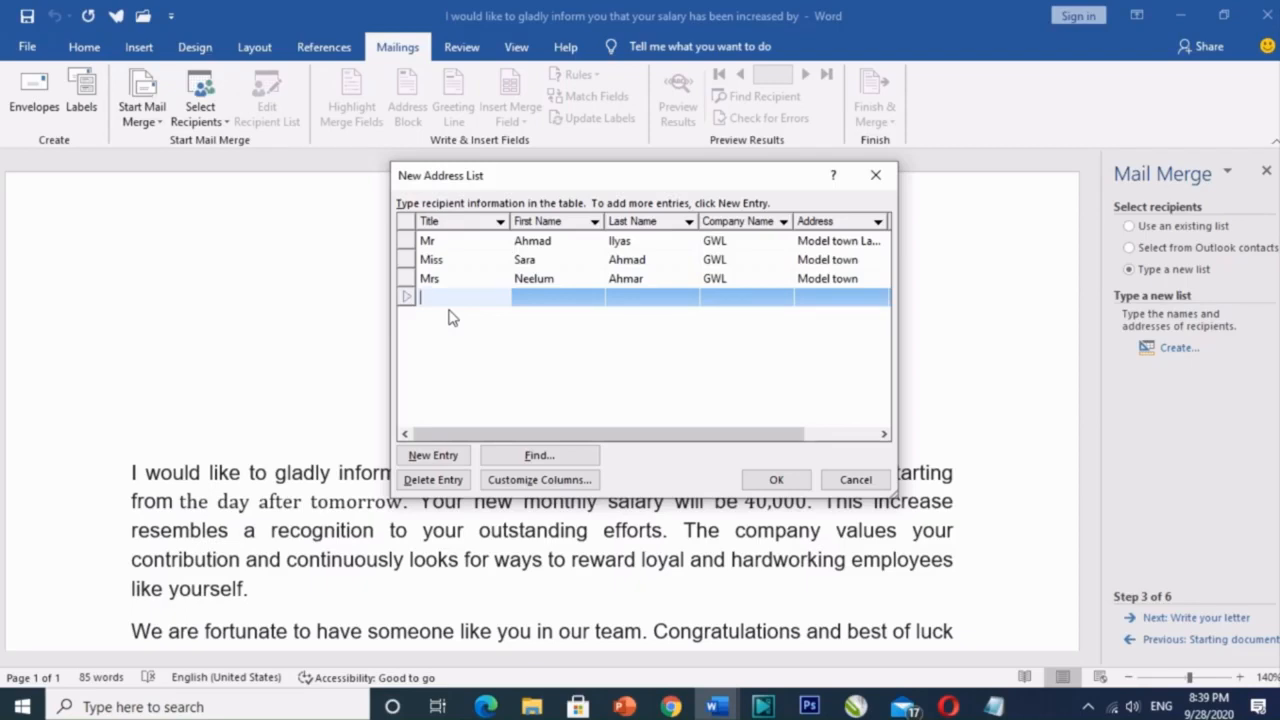
Step: Add a fourth recipient titled Mr at GWL with a Model Town address, then close the list
{"action": "type", "text": "Mr"}
{"action": "key", "text": "Tab"}
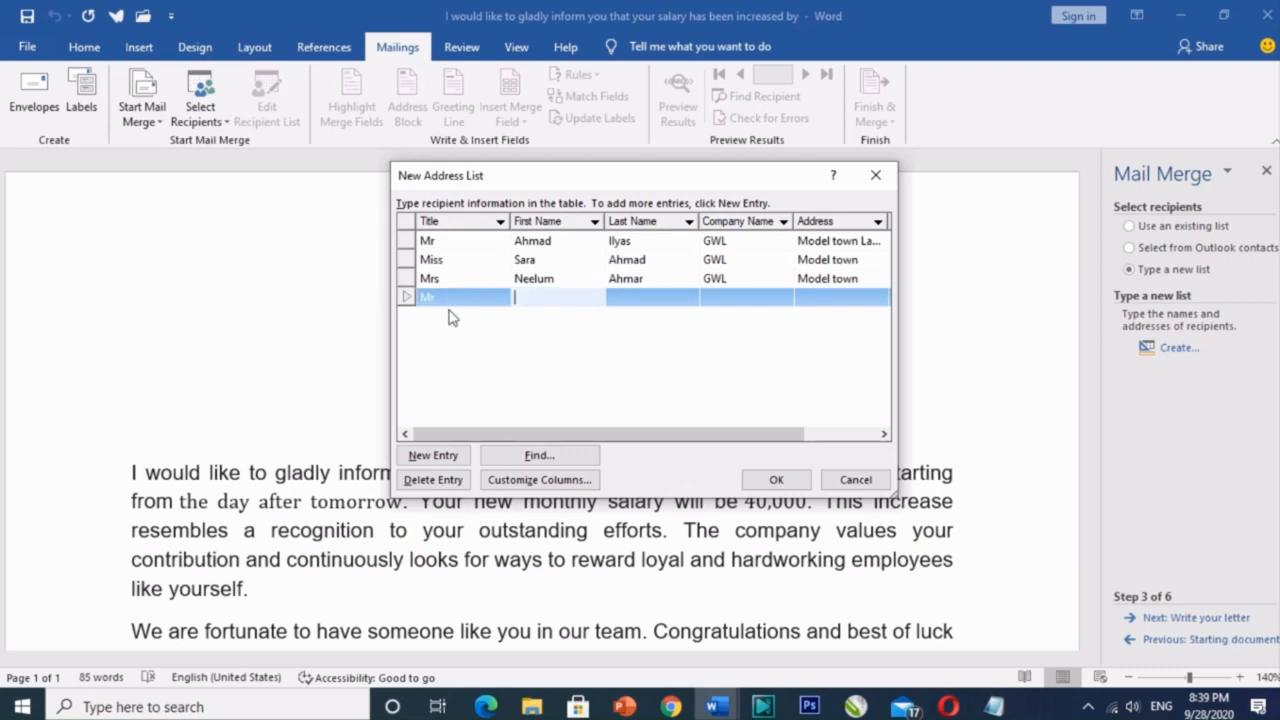
{"action": "key", "text": "Tab"}
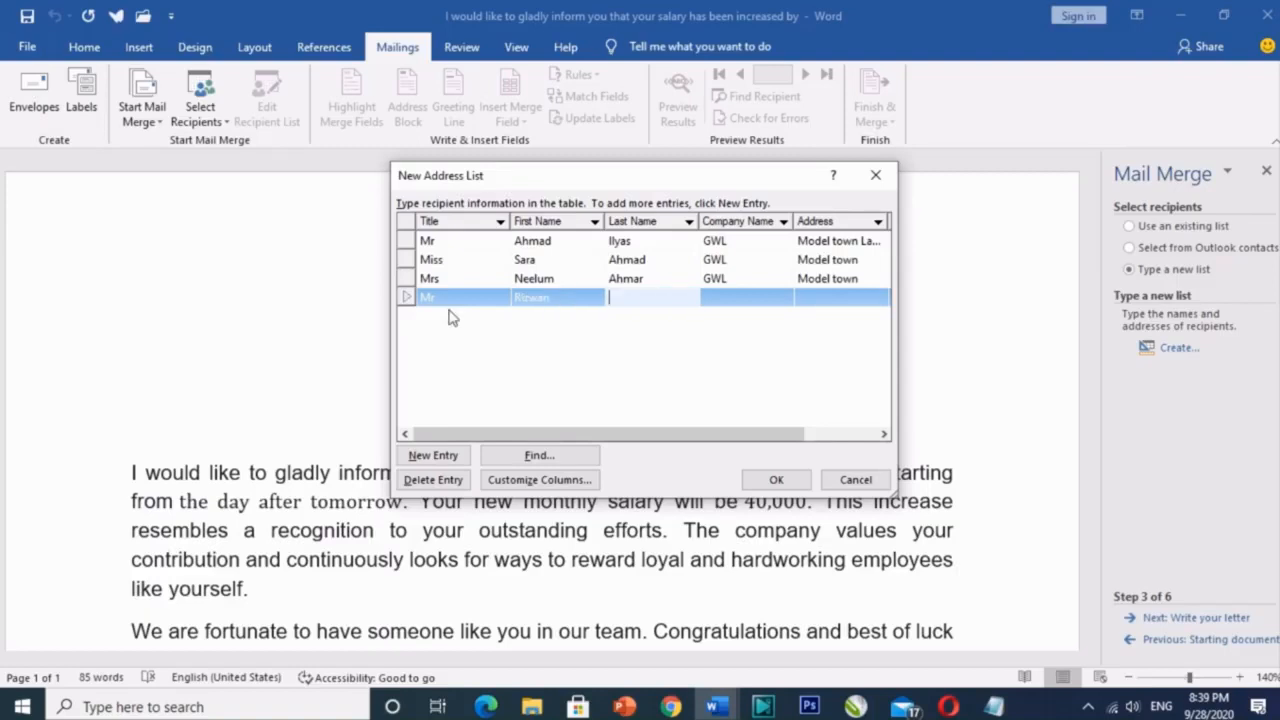
{"action": "key", "text": "Tab"}
{"action": "type", "text": "GWL"}
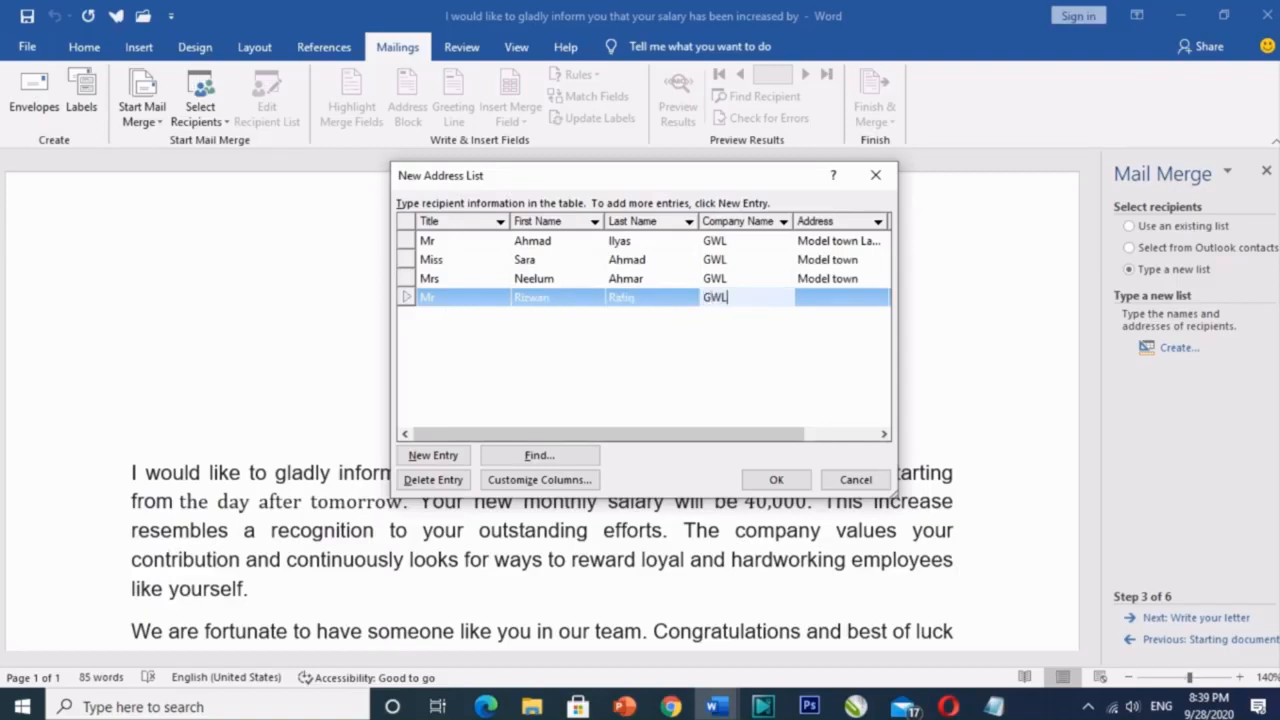
{"action": "key", "text": "Tab"}
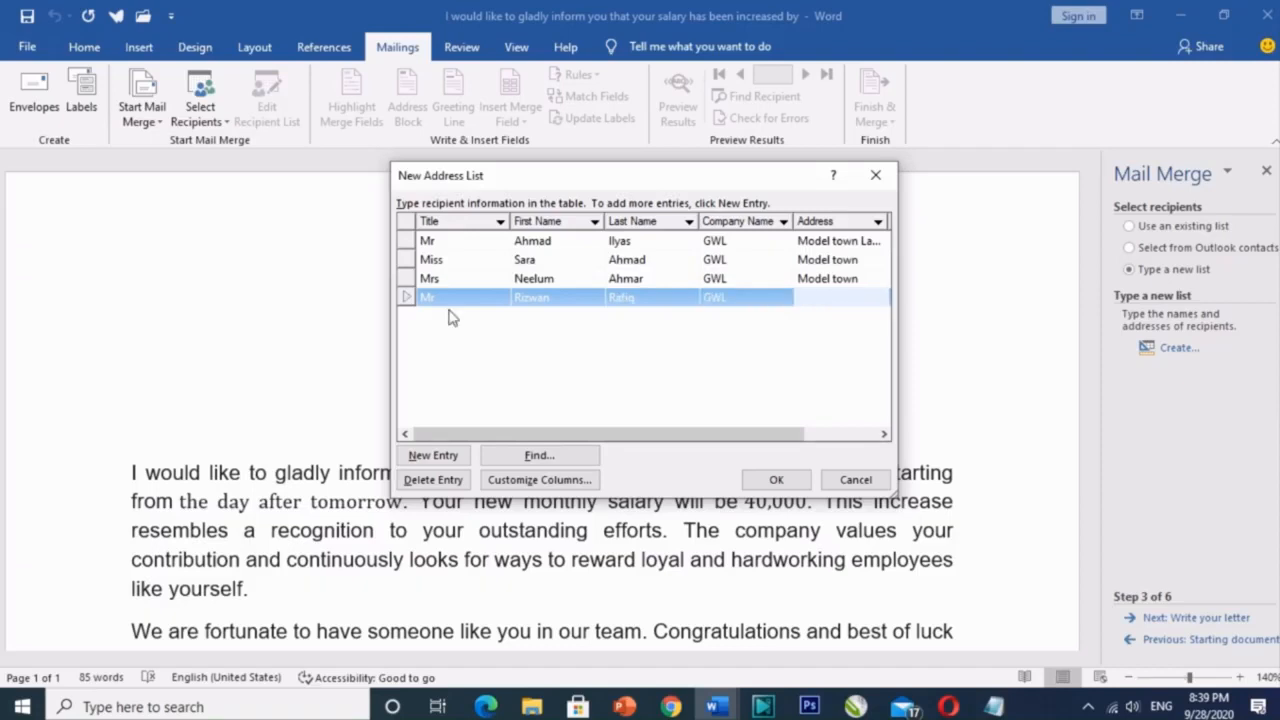
{"action": "type", "text": "Model Town"}
{"action": "left_click", "coordinate": [776, 480]}
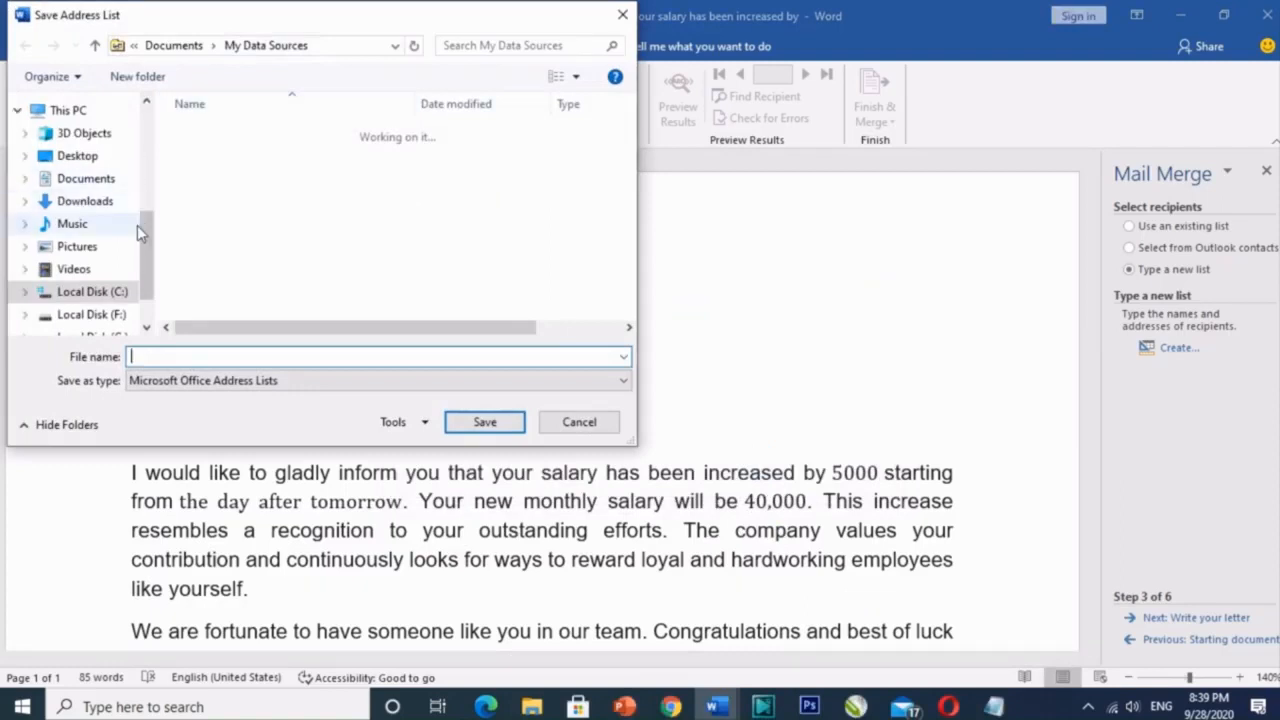
Step: Save the address list to the Desktop as 'List two'
{"action": "scroll", "coordinate": [125, 200], "scroll_direction": "up", "scroll_amount": 4}
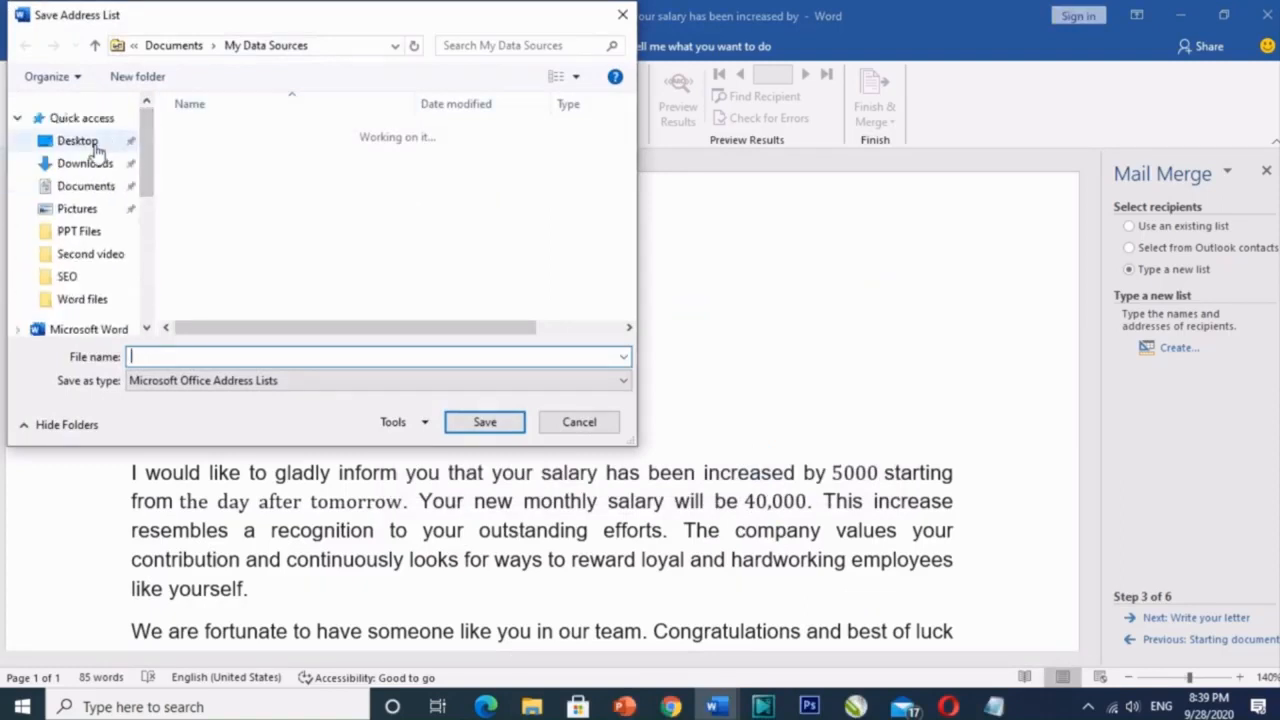
{"action": "left_click", "coordinate": [88, 145]}
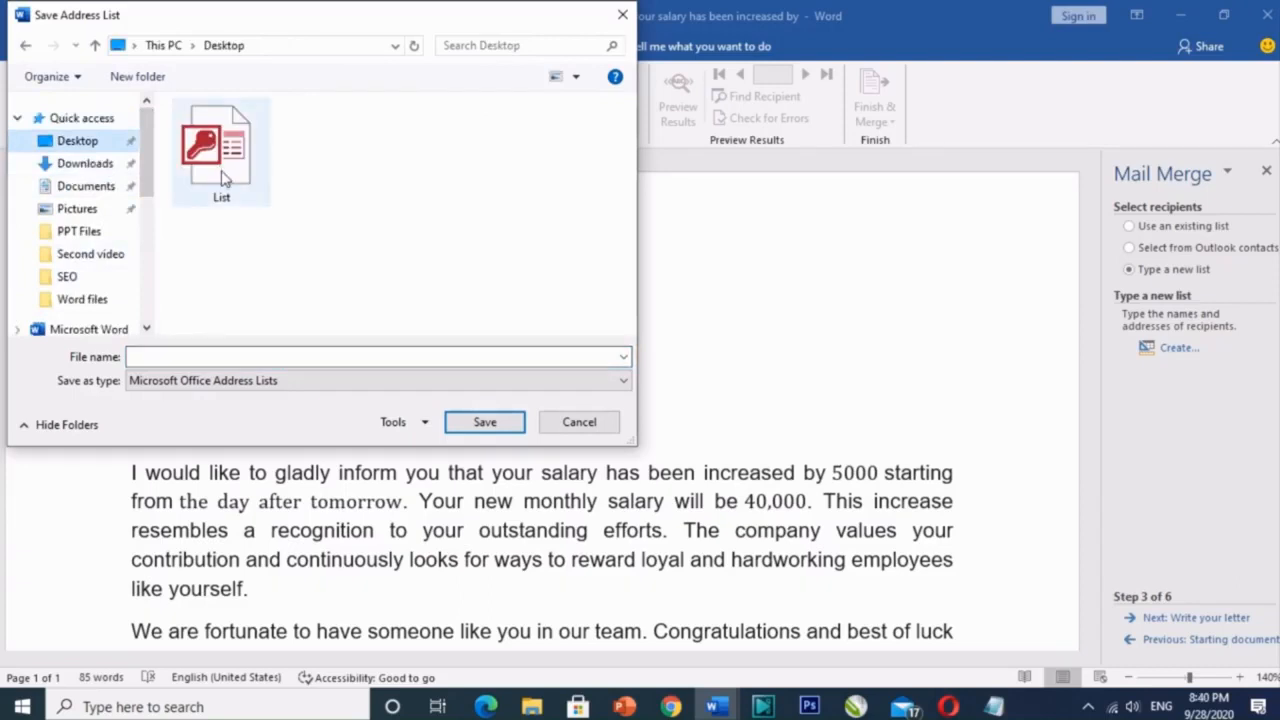
{"action": "left_click", "coordinate": [167, 352]}
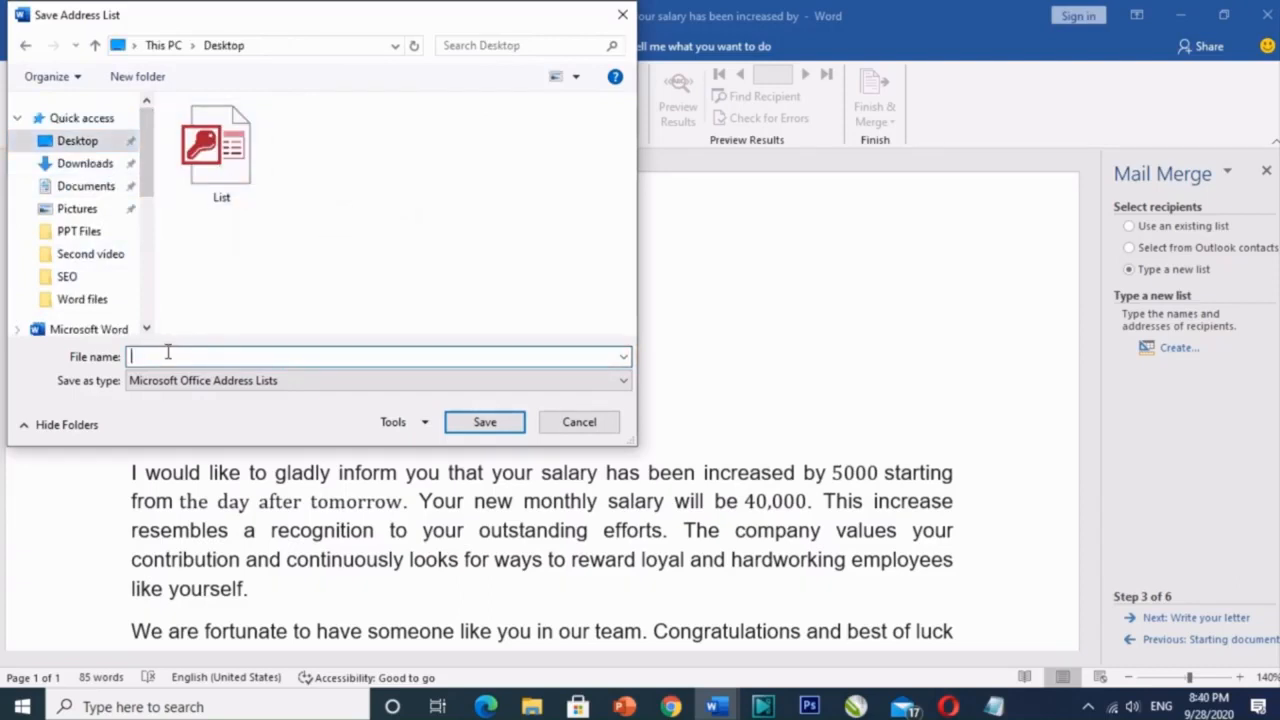
{"action": "type", "text": "L"}
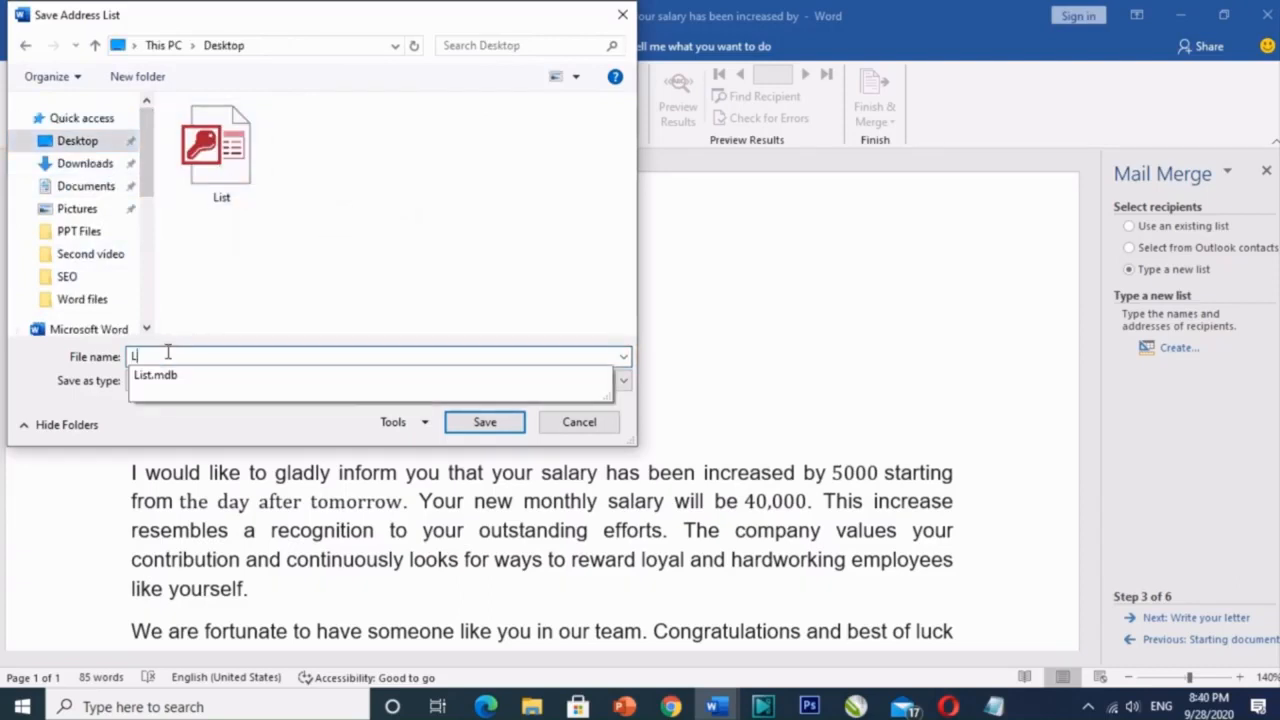
{"action": "type", "text": "ist two"}
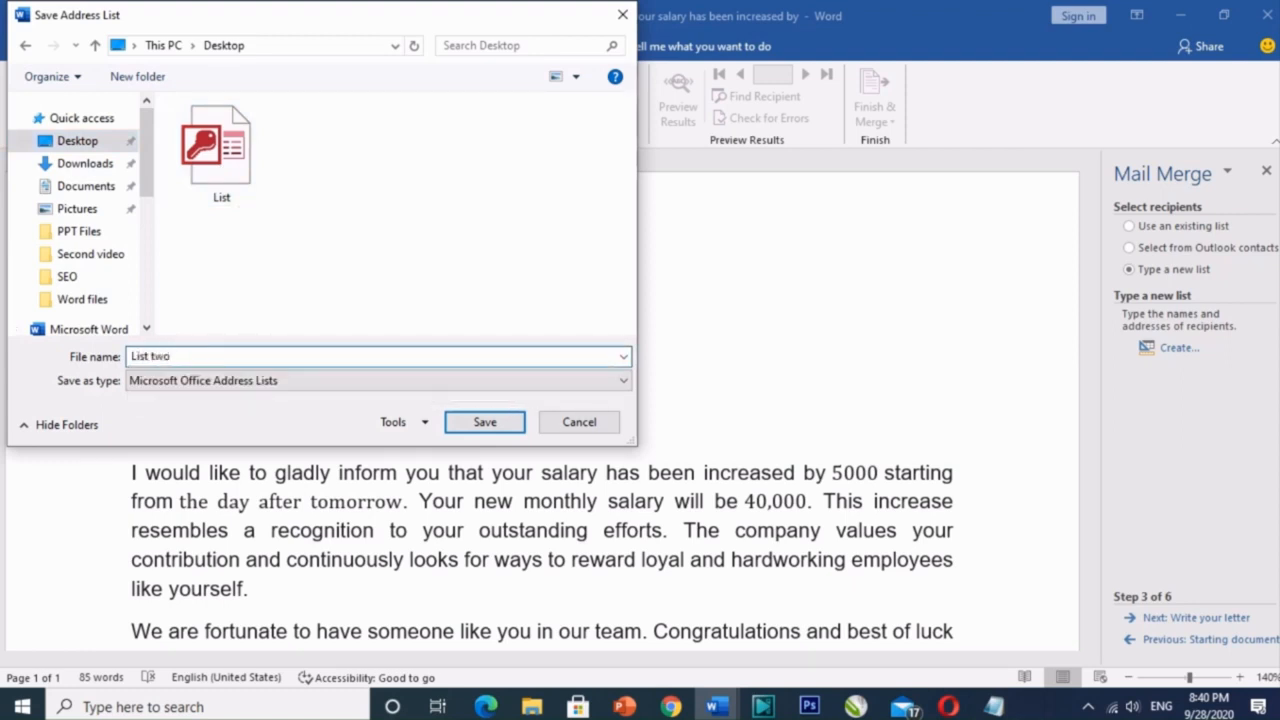
{"action": "left_click", "coordinate": [484, 428]}
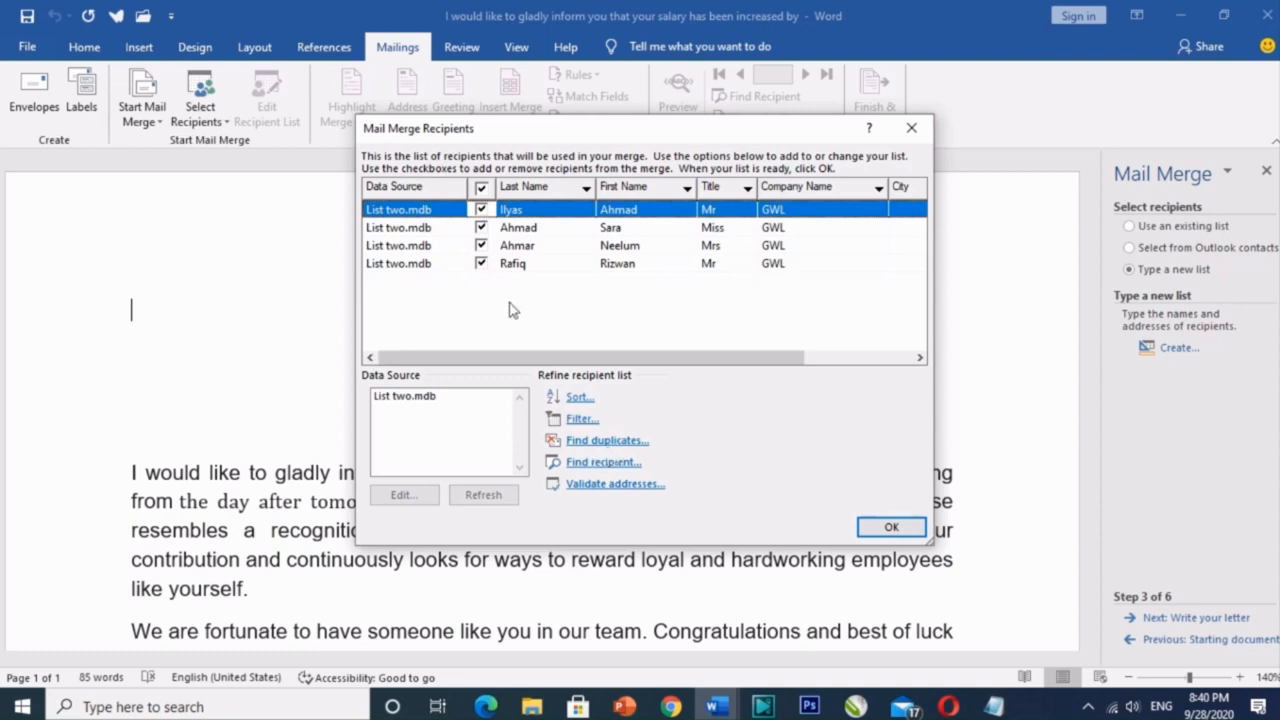
Step: Accept the four recipients, advance to Write your letter, and check the Notepad field list
{"action": "left_click", "coordinate": [891, 528]}
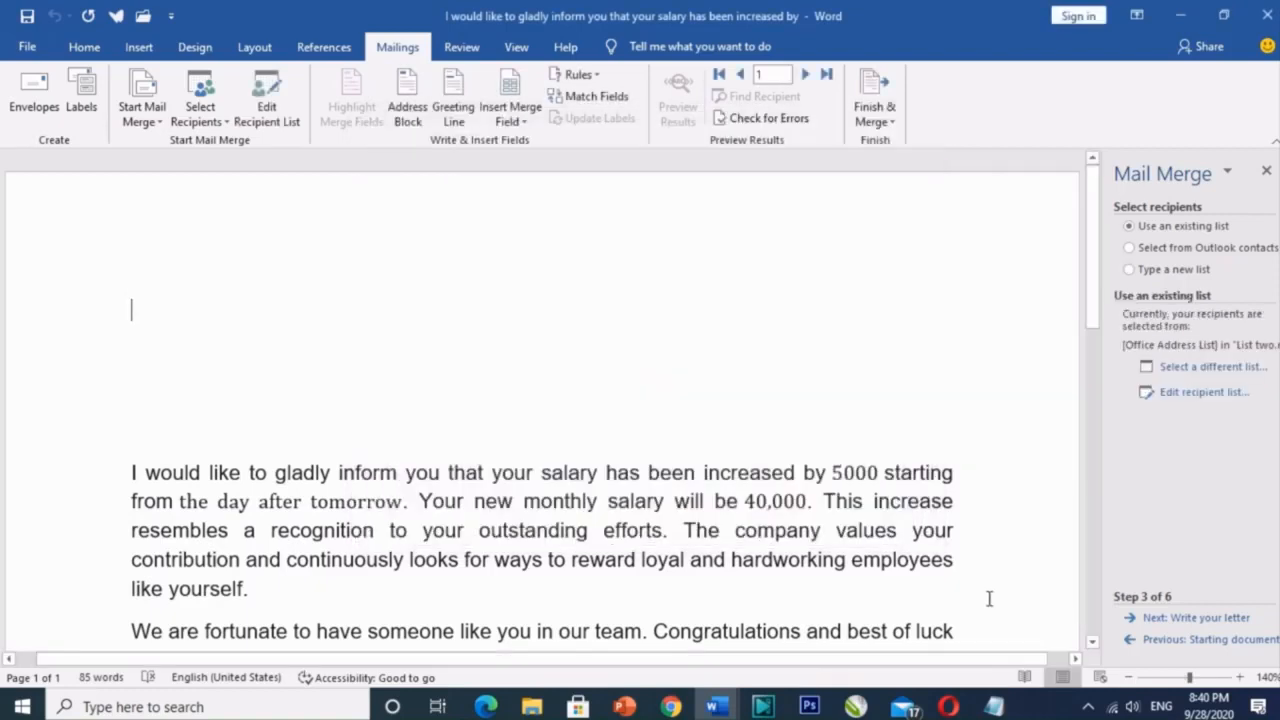
{"action": "left_click", "coordinate": [1158, 620]}
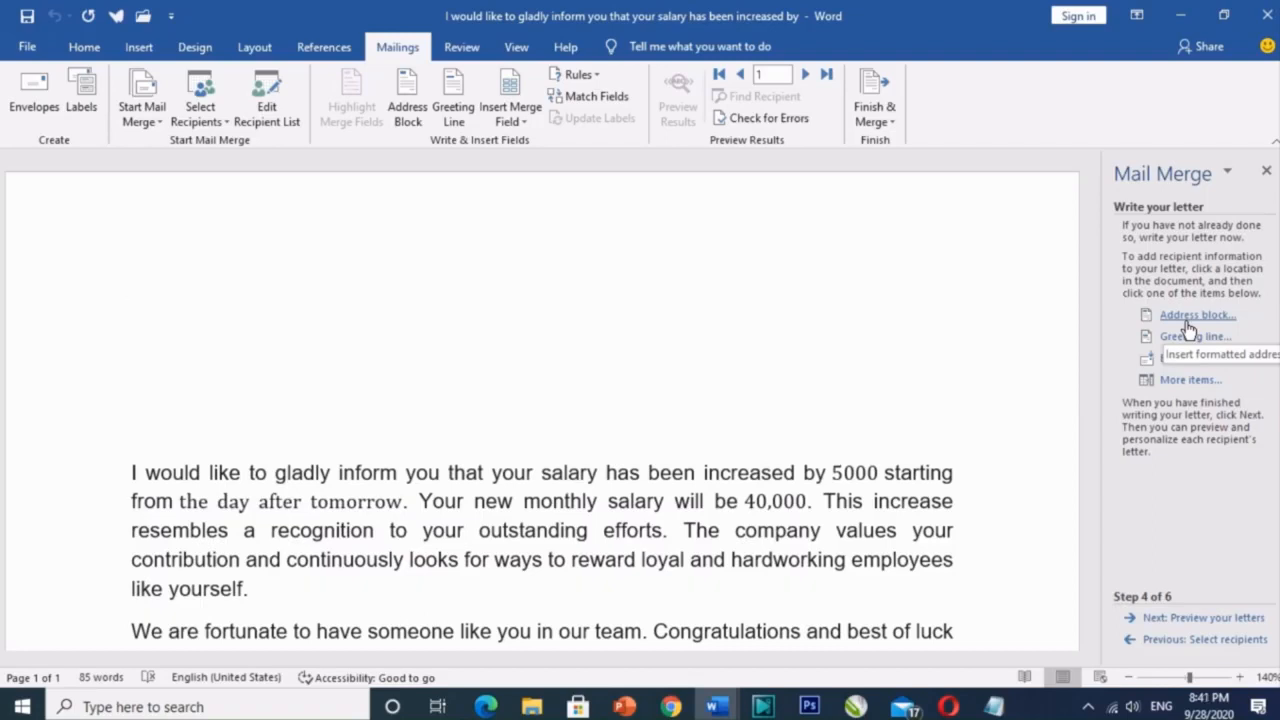
{"action": "left_click", "coordinate": [993, 706]}
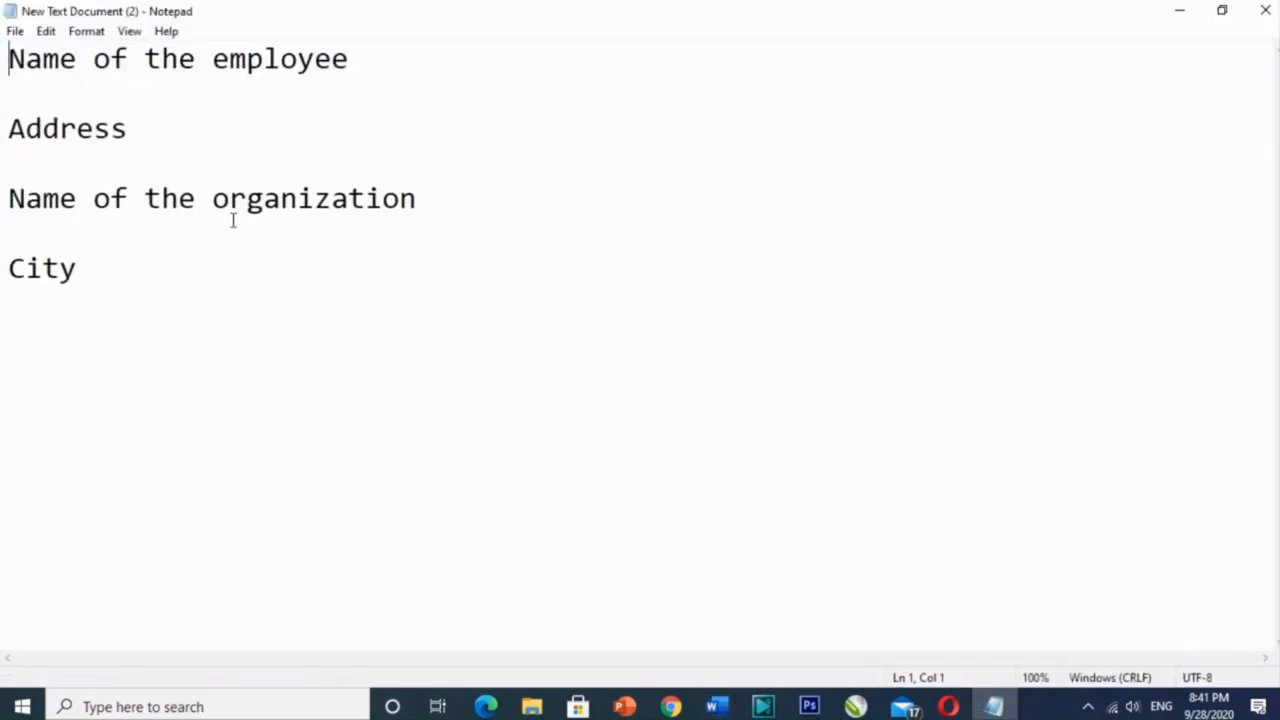
{"action": "key", "text": "alt+Tab"}
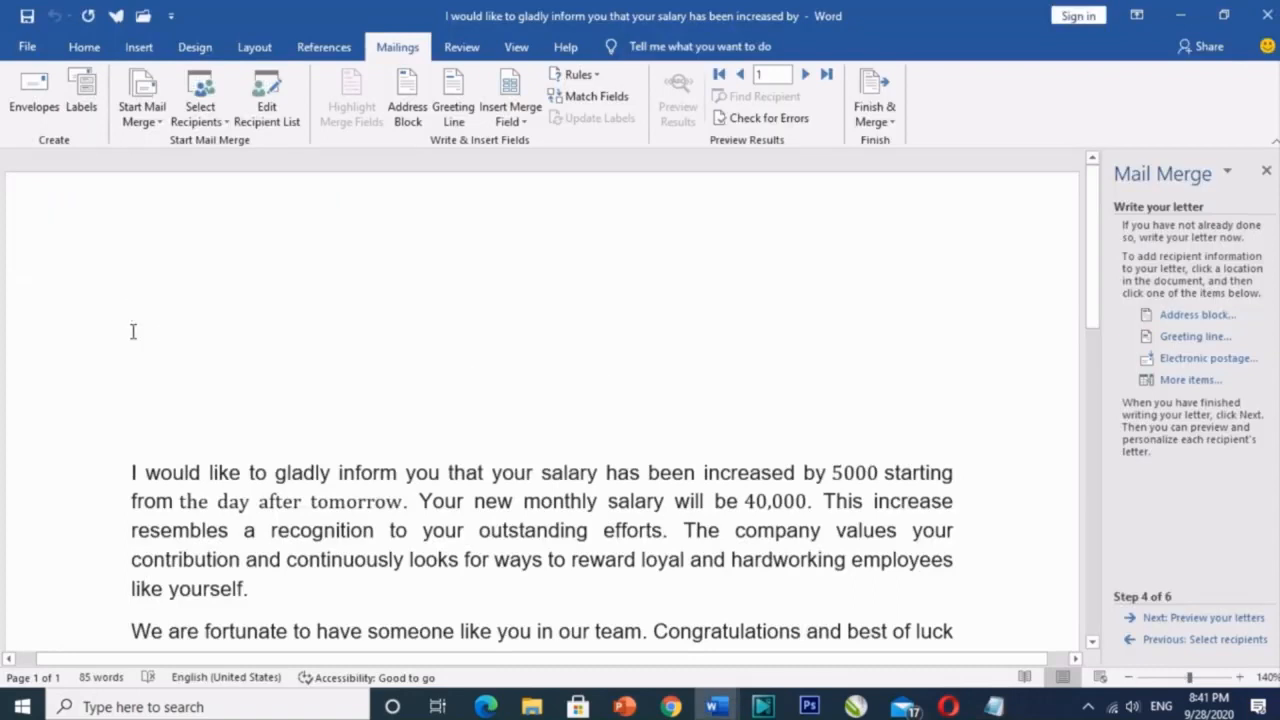
Step: Insert the Title merge field at the top of the letter, removing the duplicate
{"action": "left_click", "coordinate": [1187, 380]}
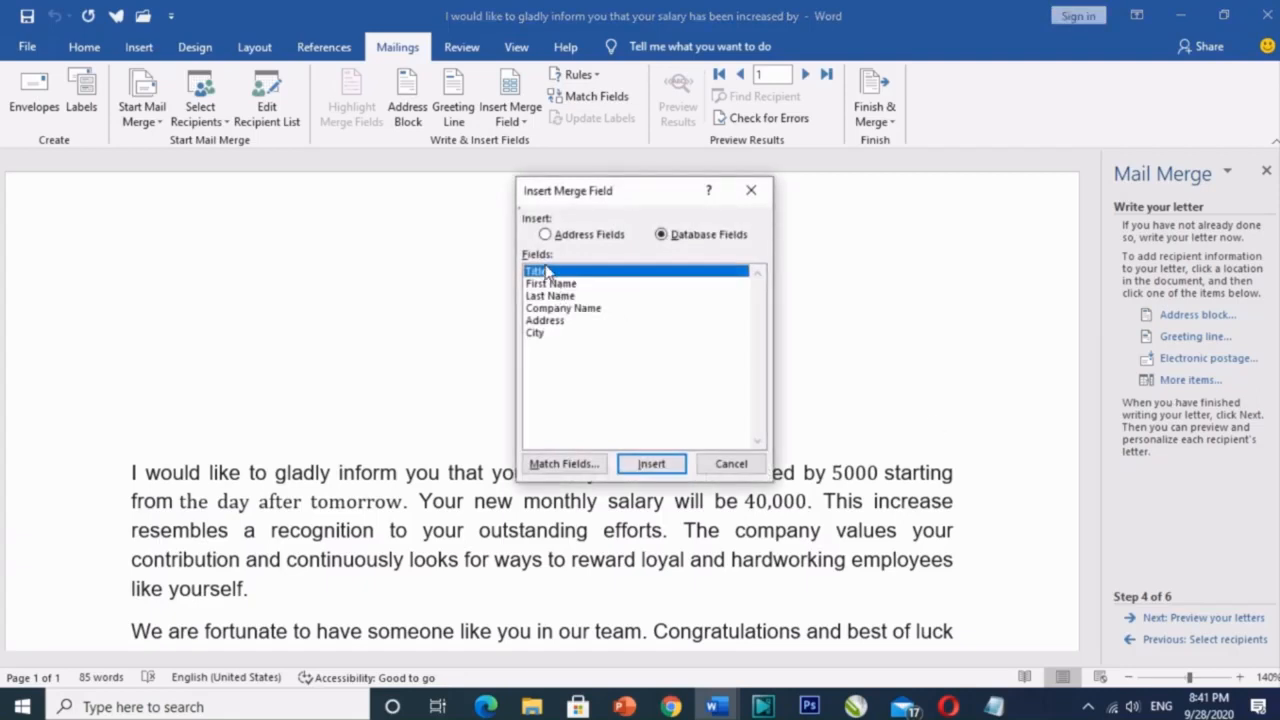
{"action": "left_click", "coordinate": [651, 463]}
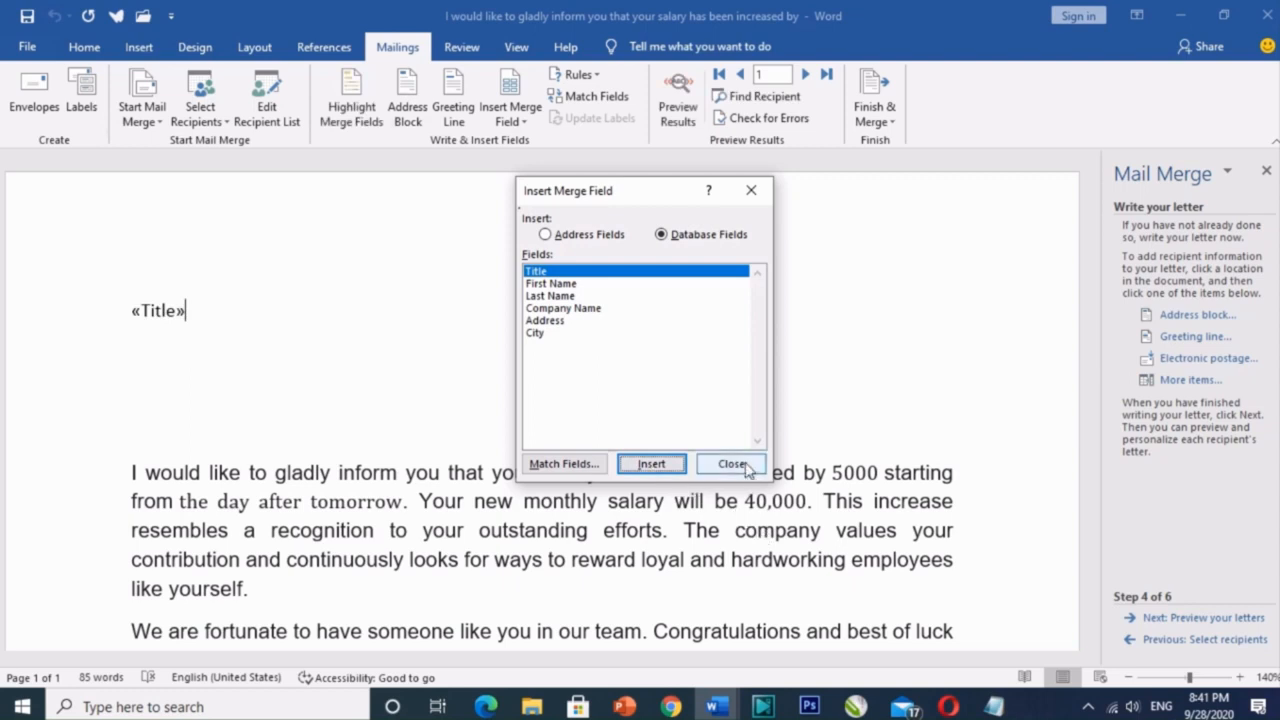
{"action": "key", "text": "Return"}
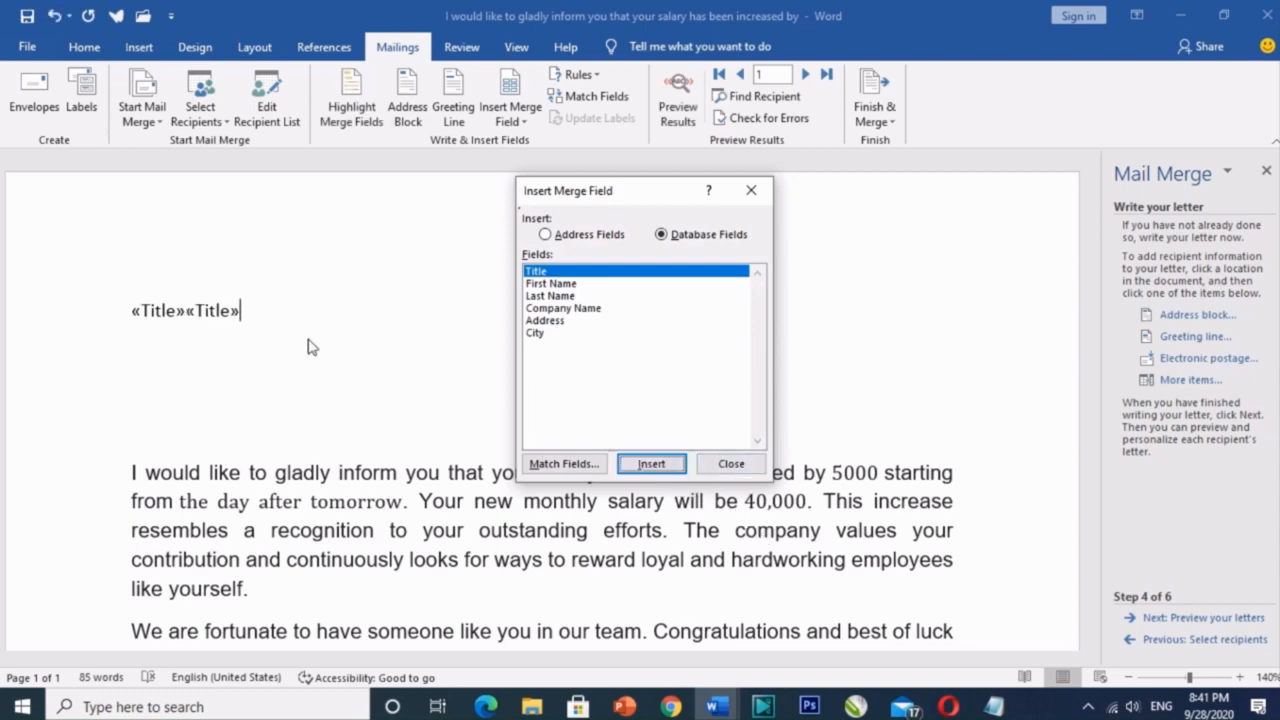
{"action": "left_click", "coordinate": [731, 464]}
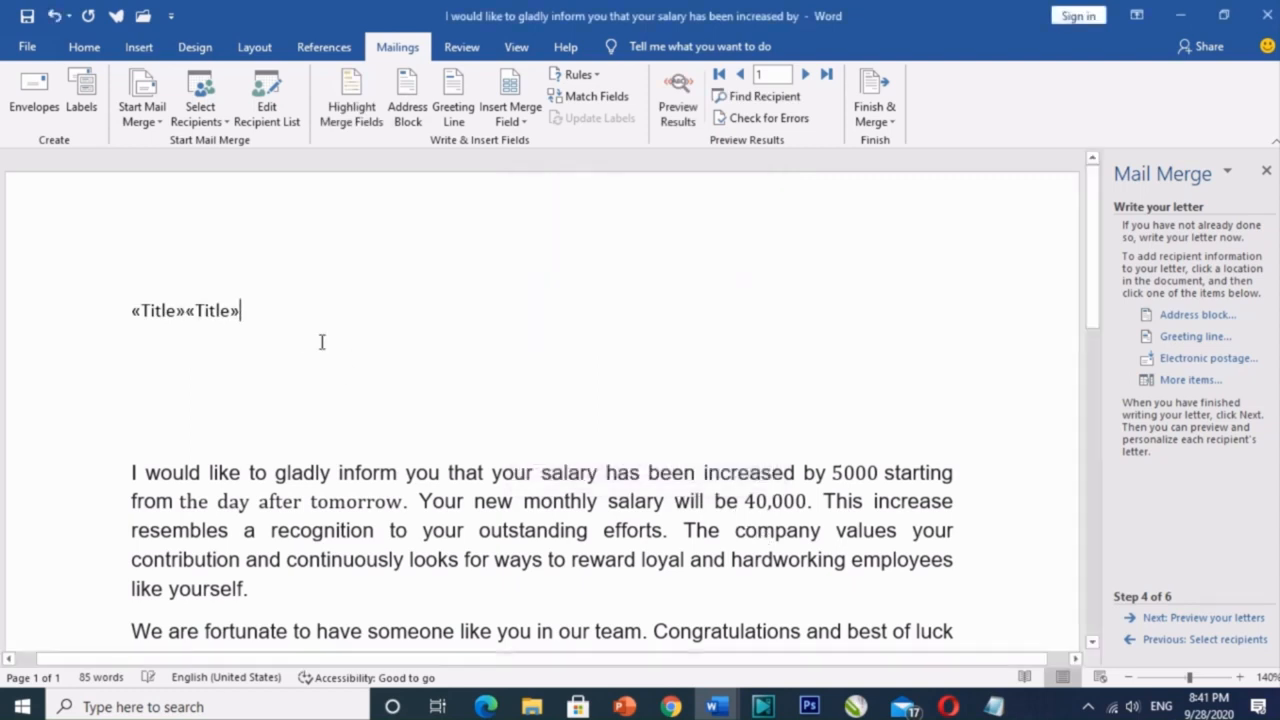
{"action": "key", "text": "BackSpace"}
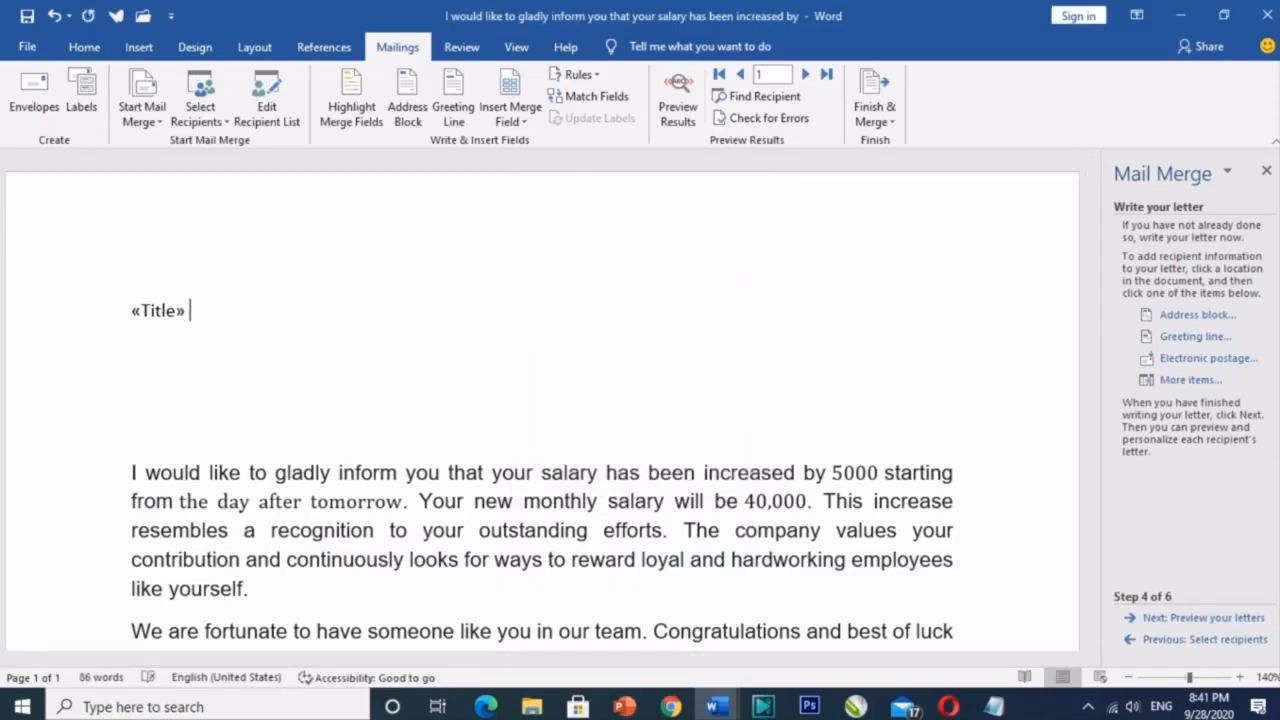
Step: Add the First Name merge field after Title, start a new line, and check the Notepad list
{"action": "left_click", "coordinate": [1187, 381]}
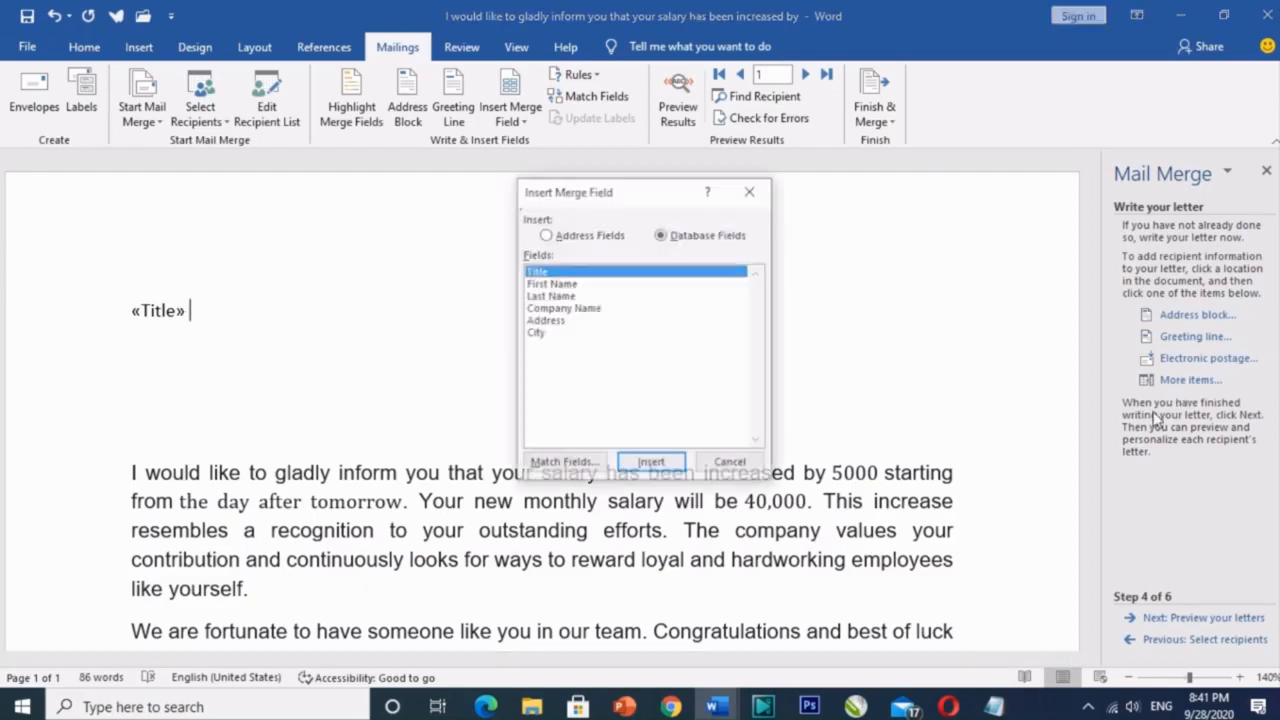
{"action": "left_click", "coordinate": [552, 284]}
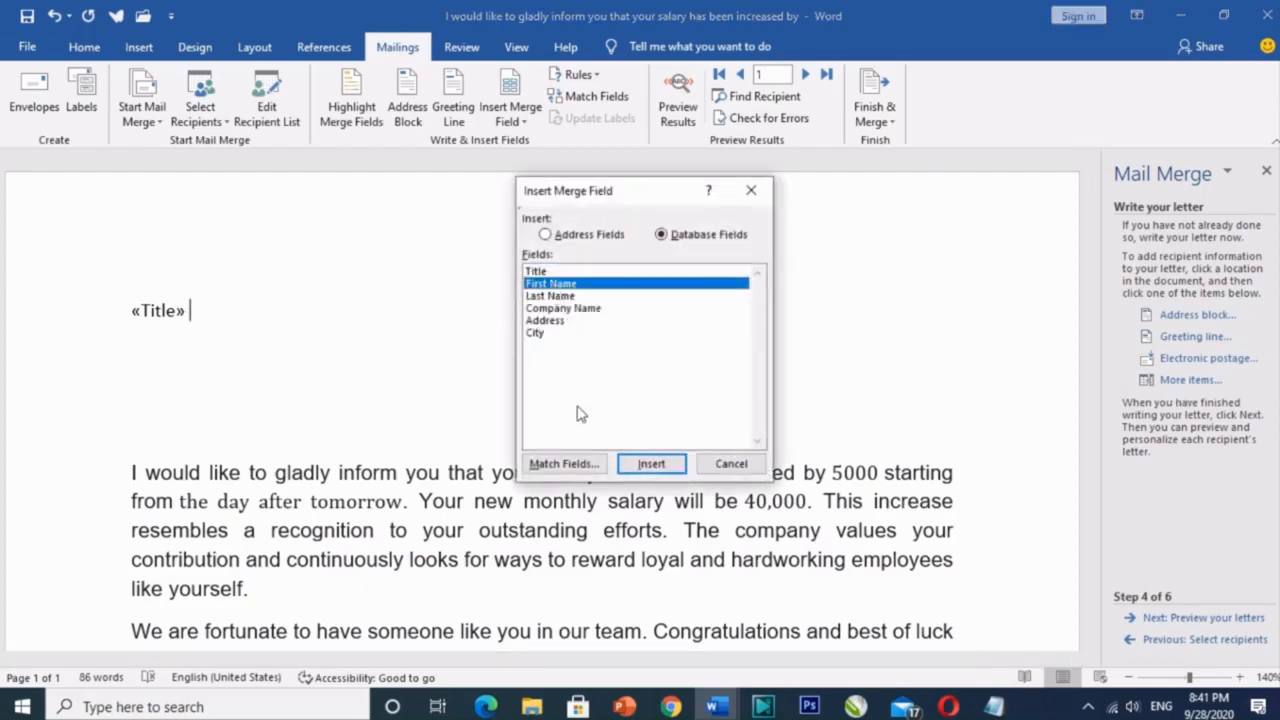
{"action": "left_click", "coordinate": [651, 463]}
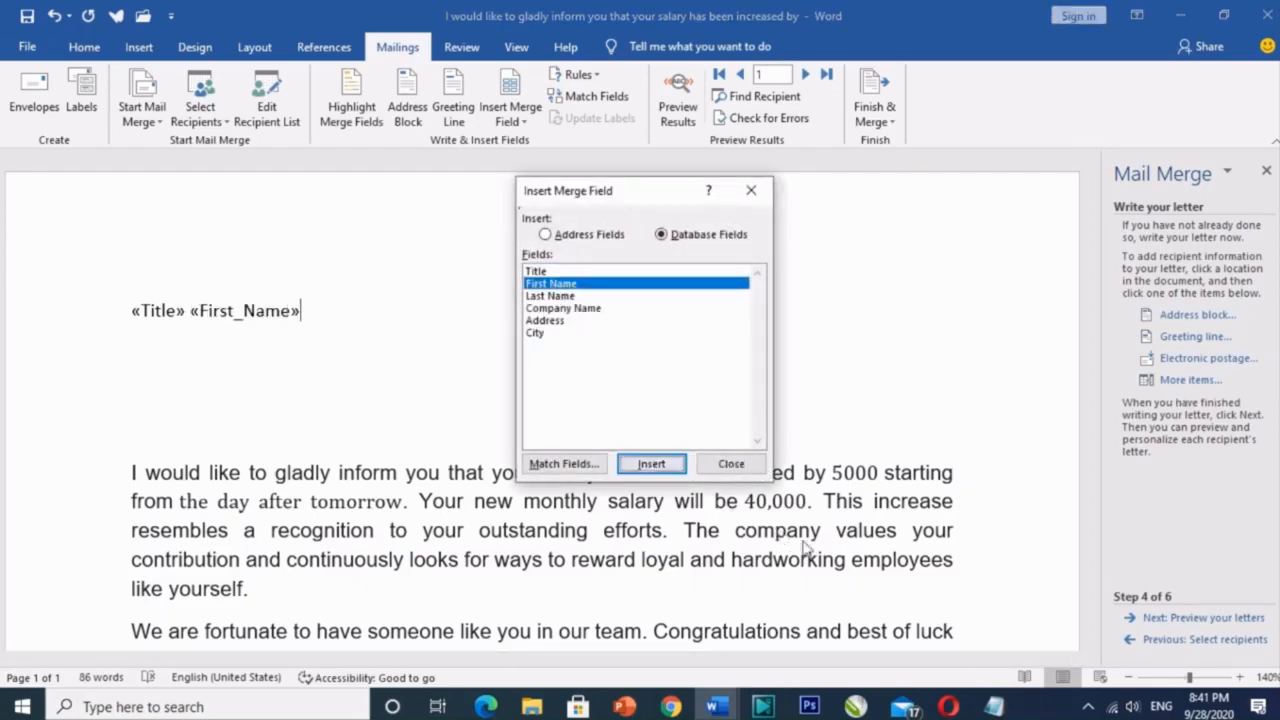
{"action": "left_click", "coordinate": [742, 471]}
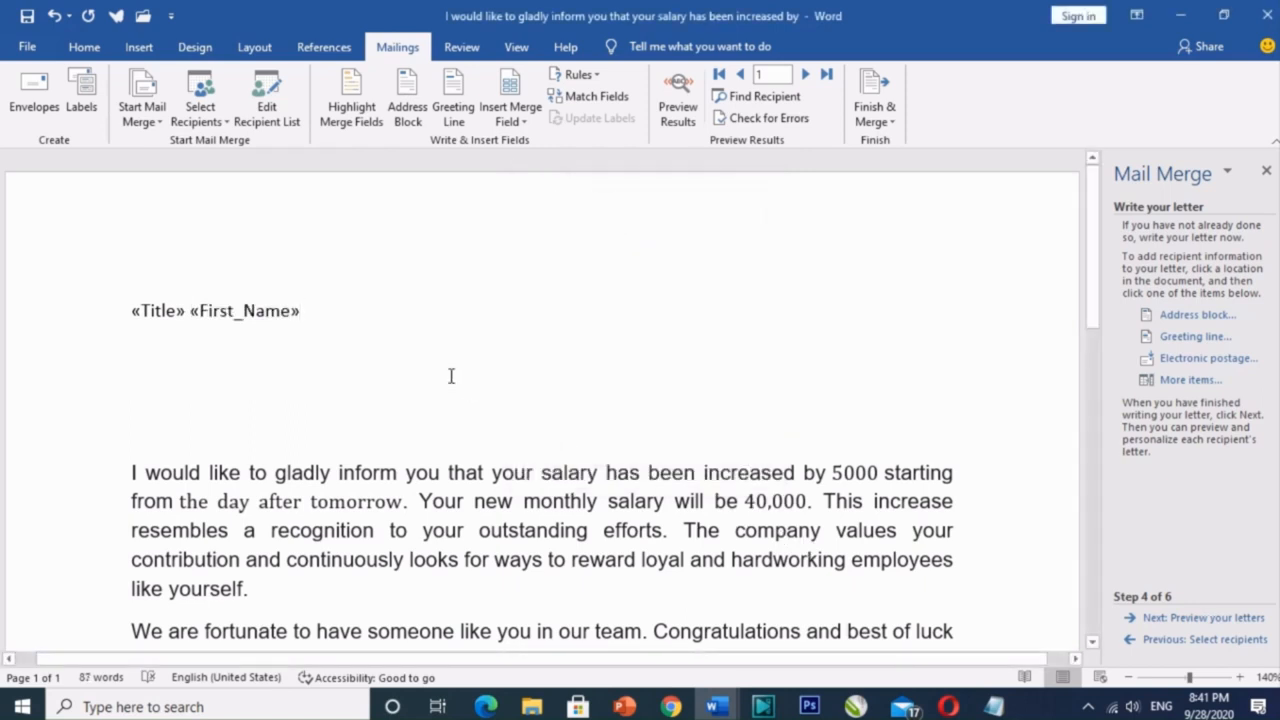
{"action": "key", "text": "Return"}
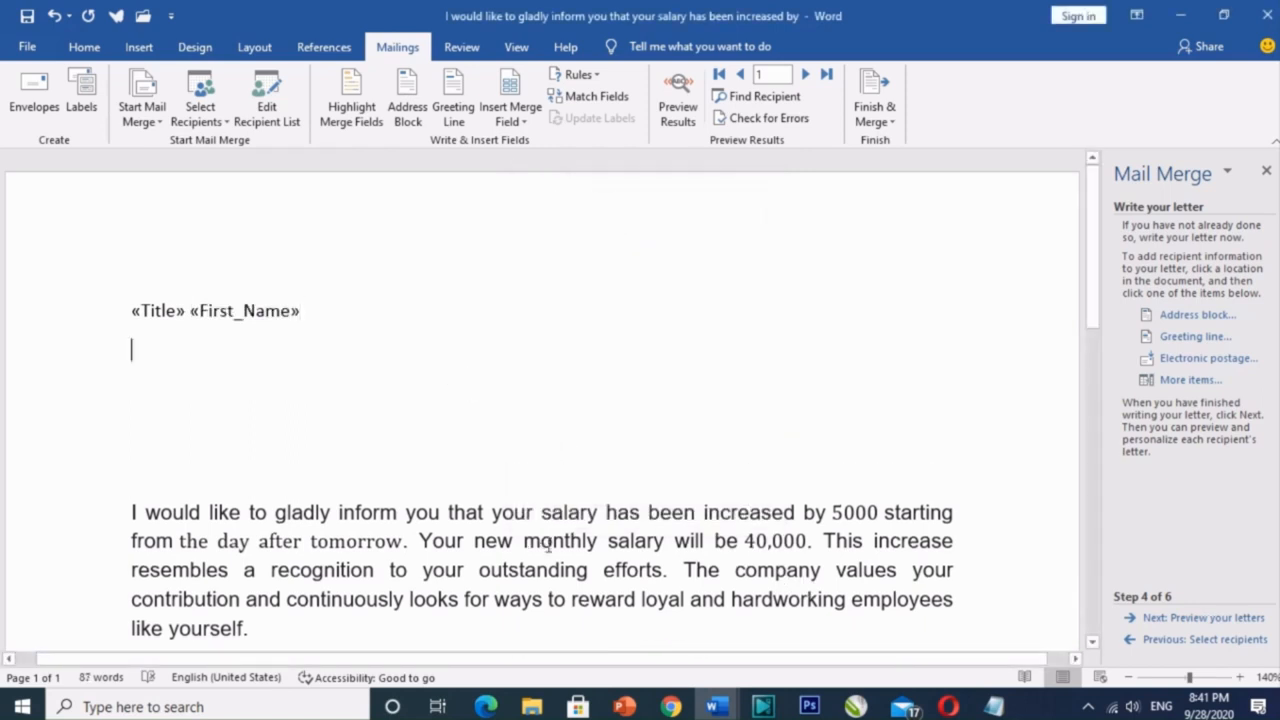
{"action": "left_click", "coordinate": [993, 706]}
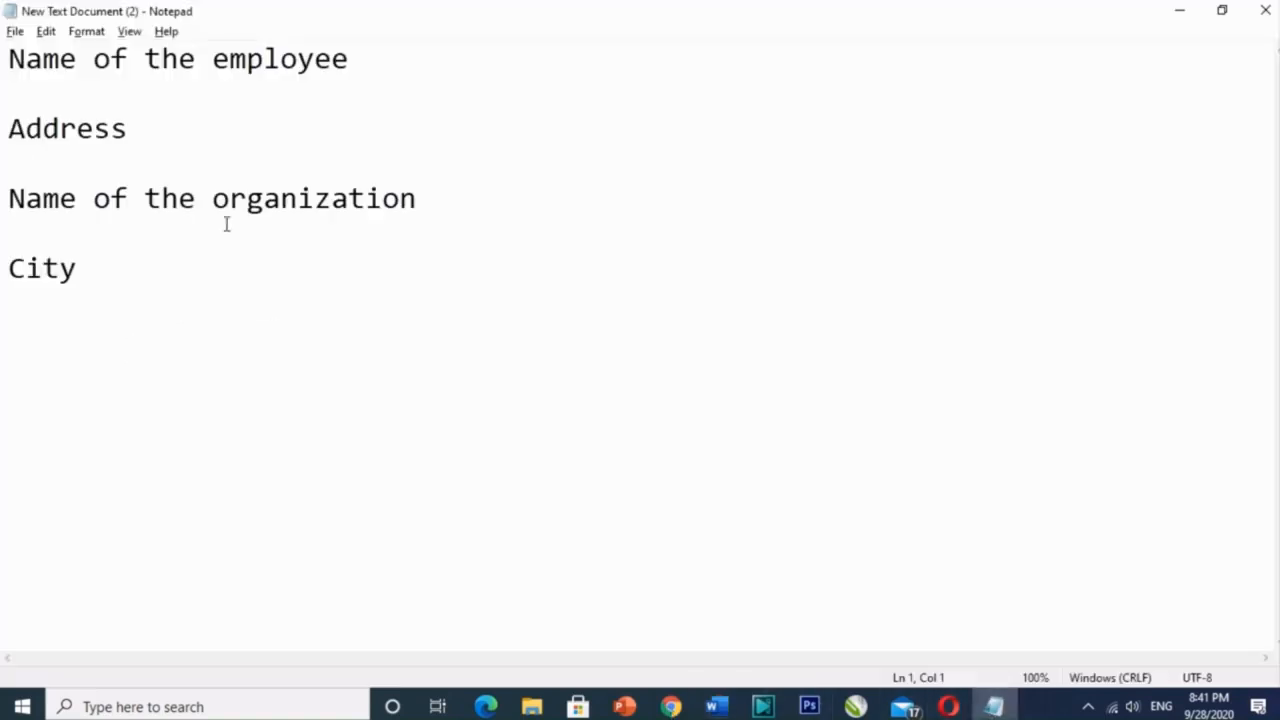
Step: Skip the Address block, insert the Address merge field from More items below the name, and add an empty line
{"action": "key", "text": "alt+Tab"}
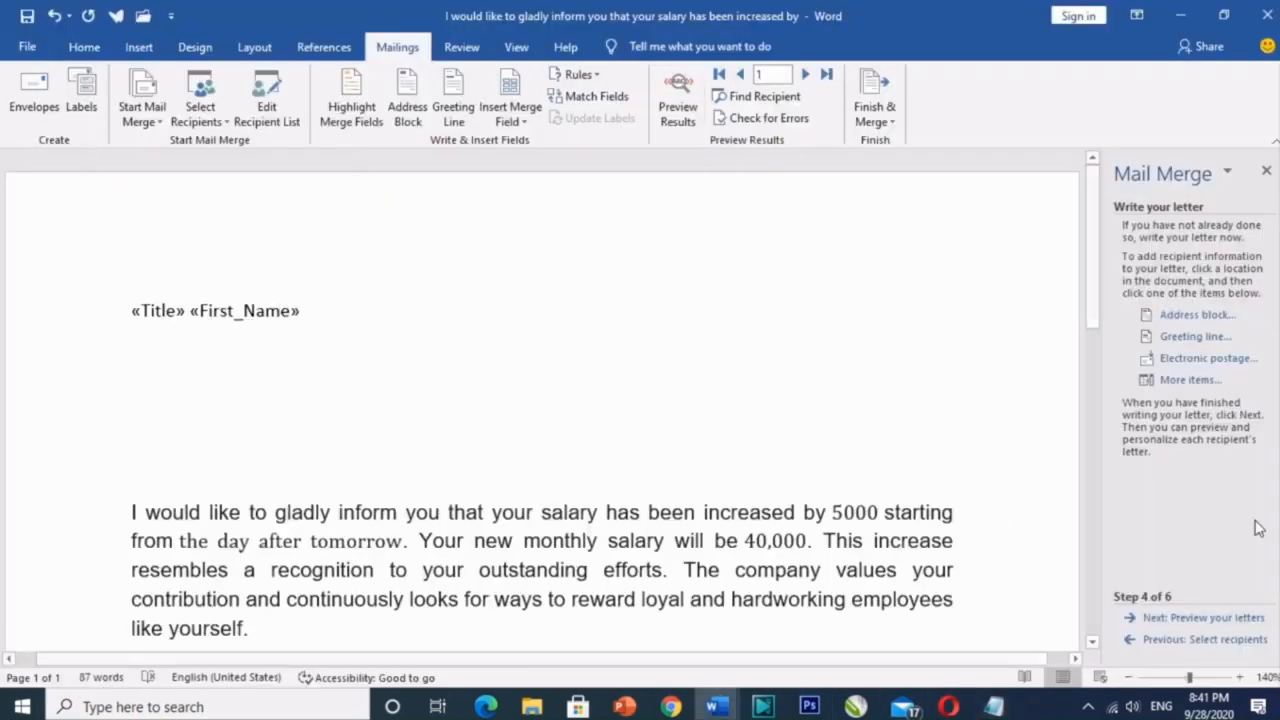
{"action": "left_click", "coordinate": [1190, 316]}
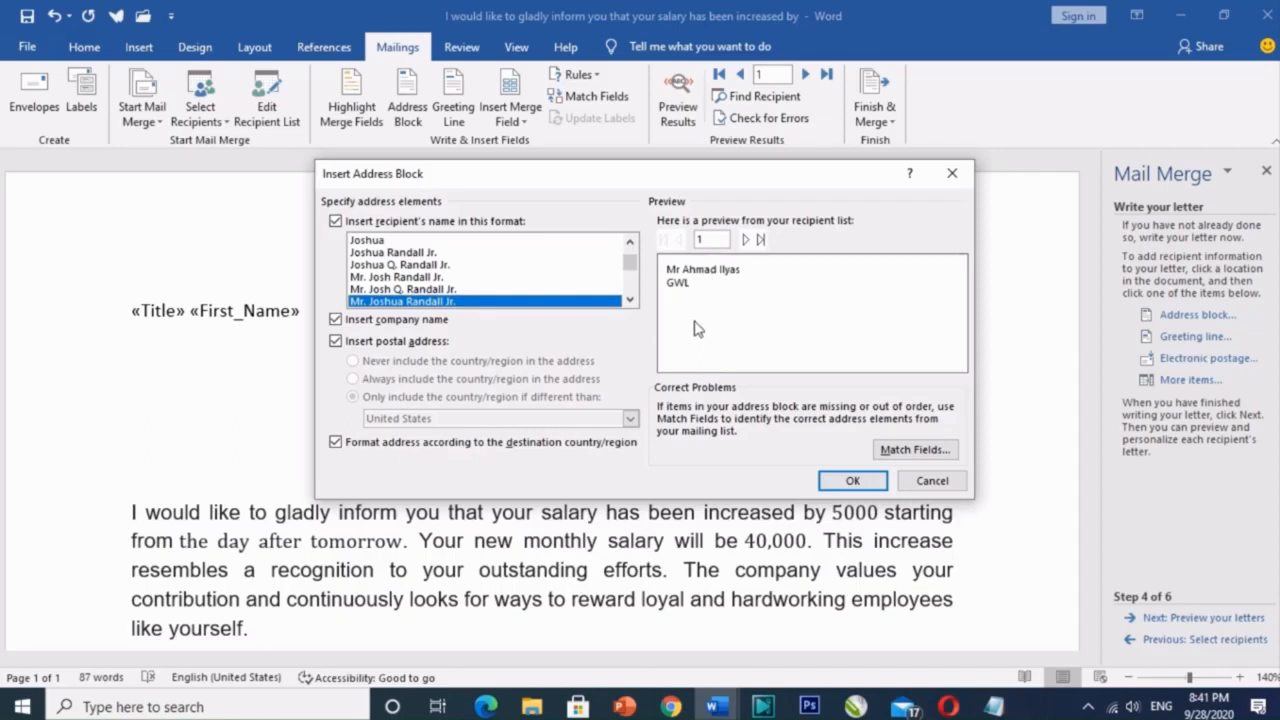
{"action": "left_click", "coordinate": [931, 481]}
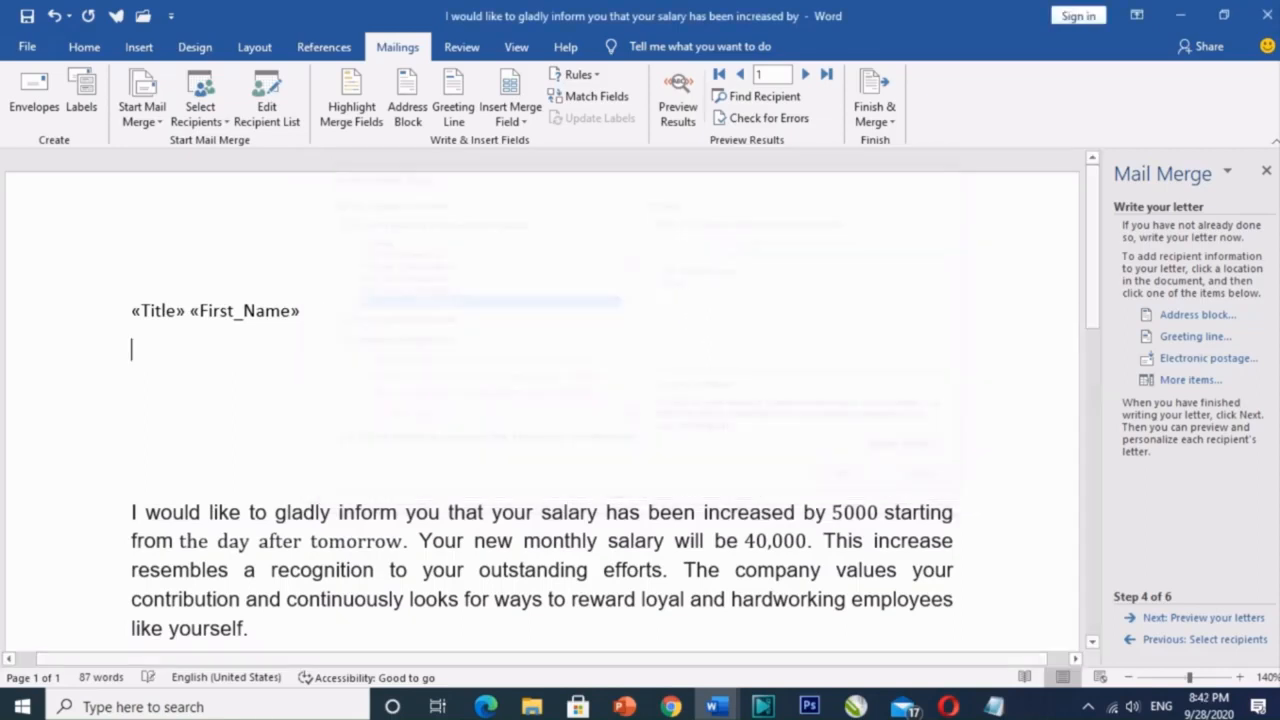
{"action": "left_click", "coordinate": [1200, 380]}
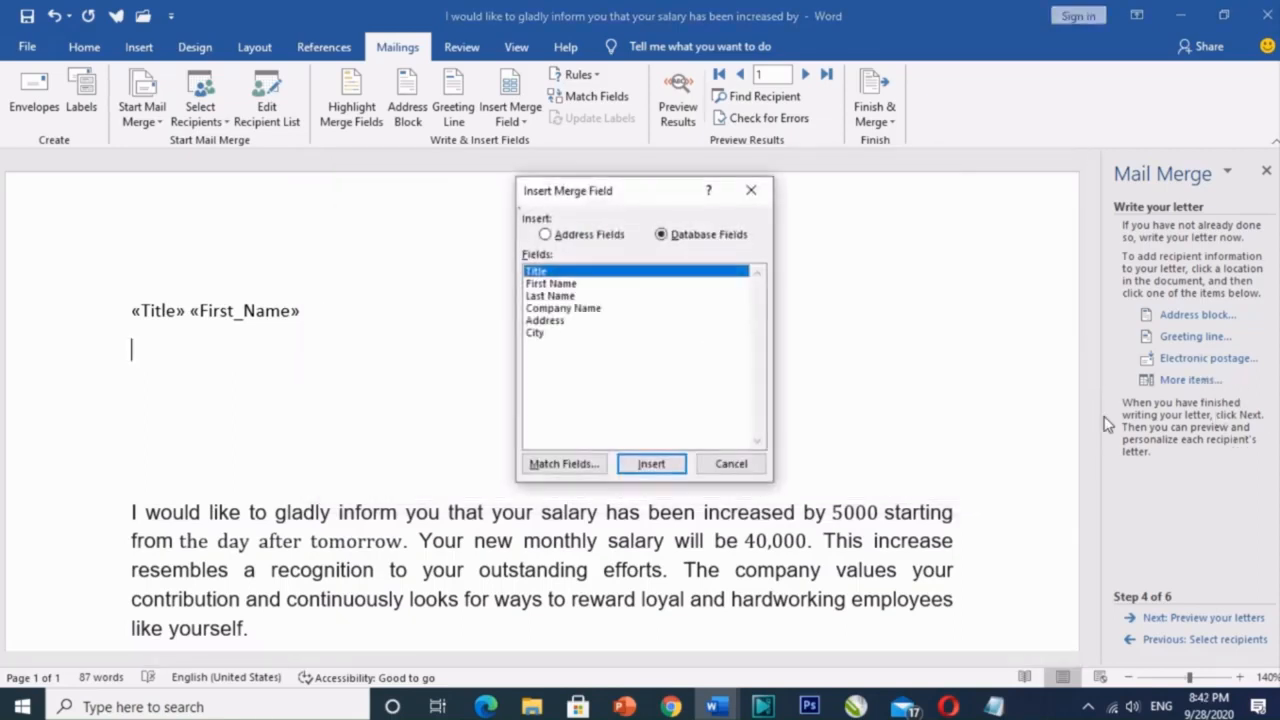
{"action": "left_click", "coordinate": [557, 322]}
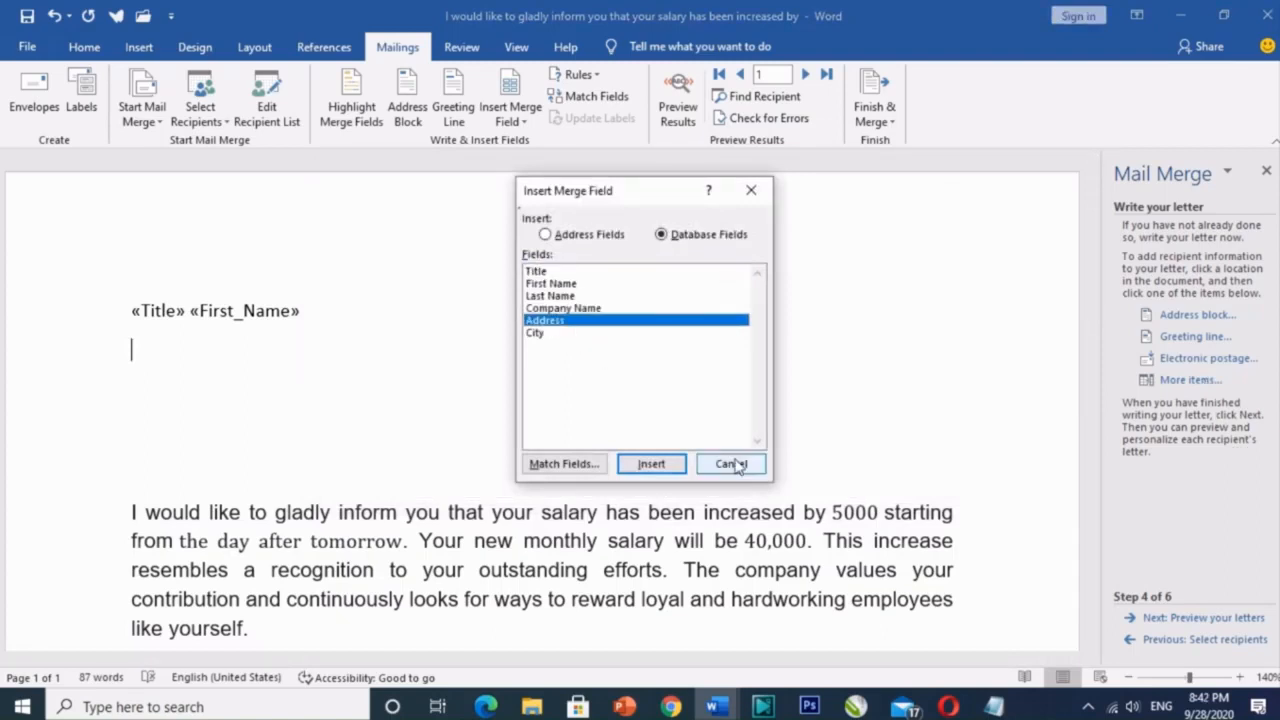
{"action": "left_click", "coordinate": [651, 465]}
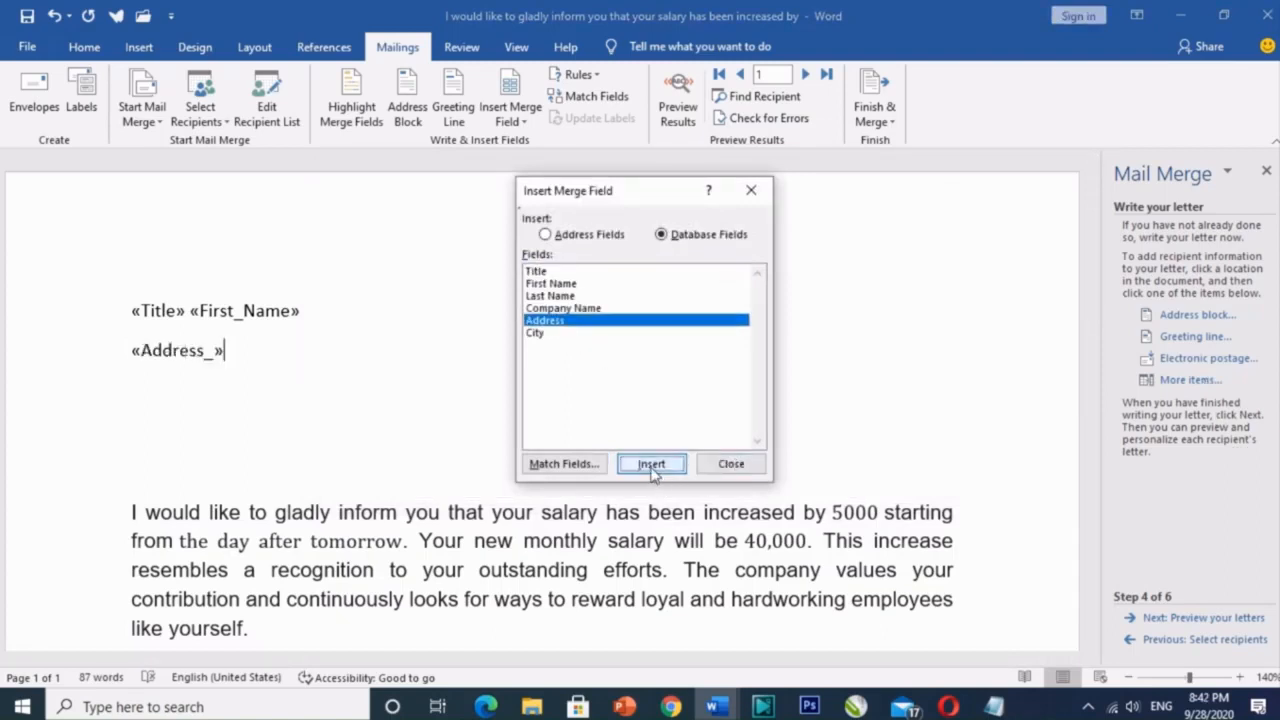
{"action": "left_click", "coordinate": [730, 464]}
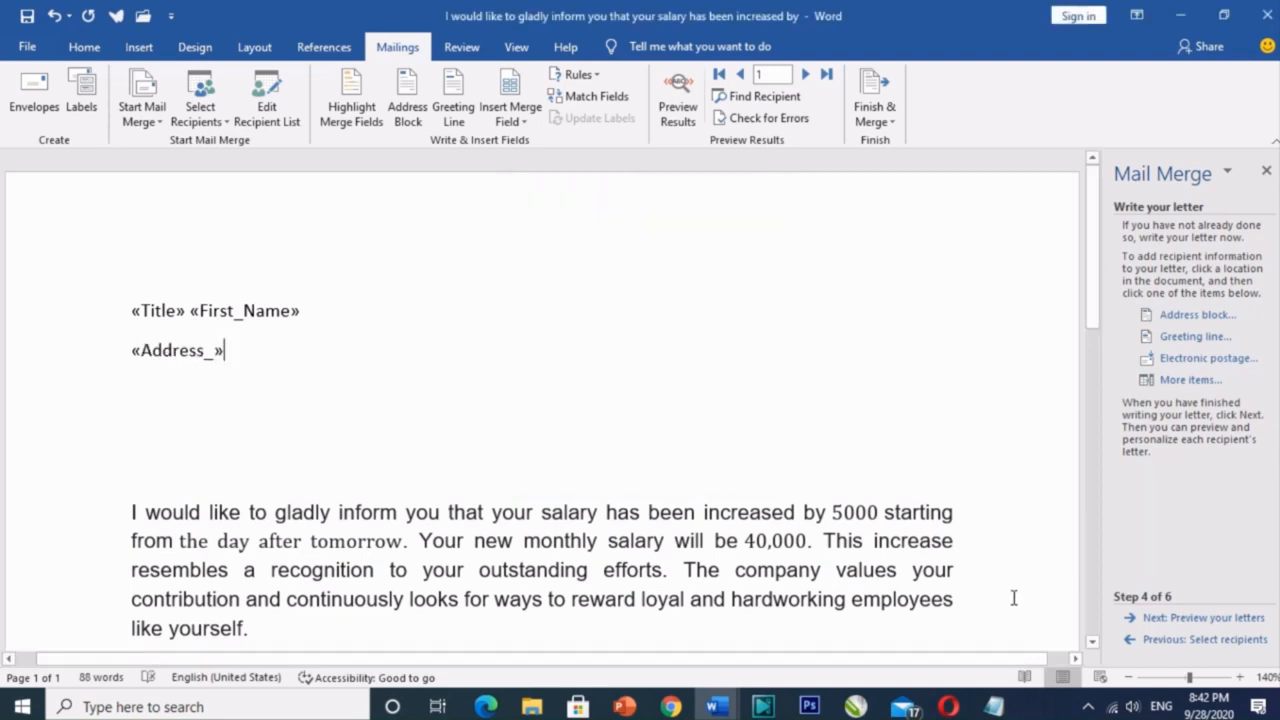
{"action": "key", "text": "Return"}
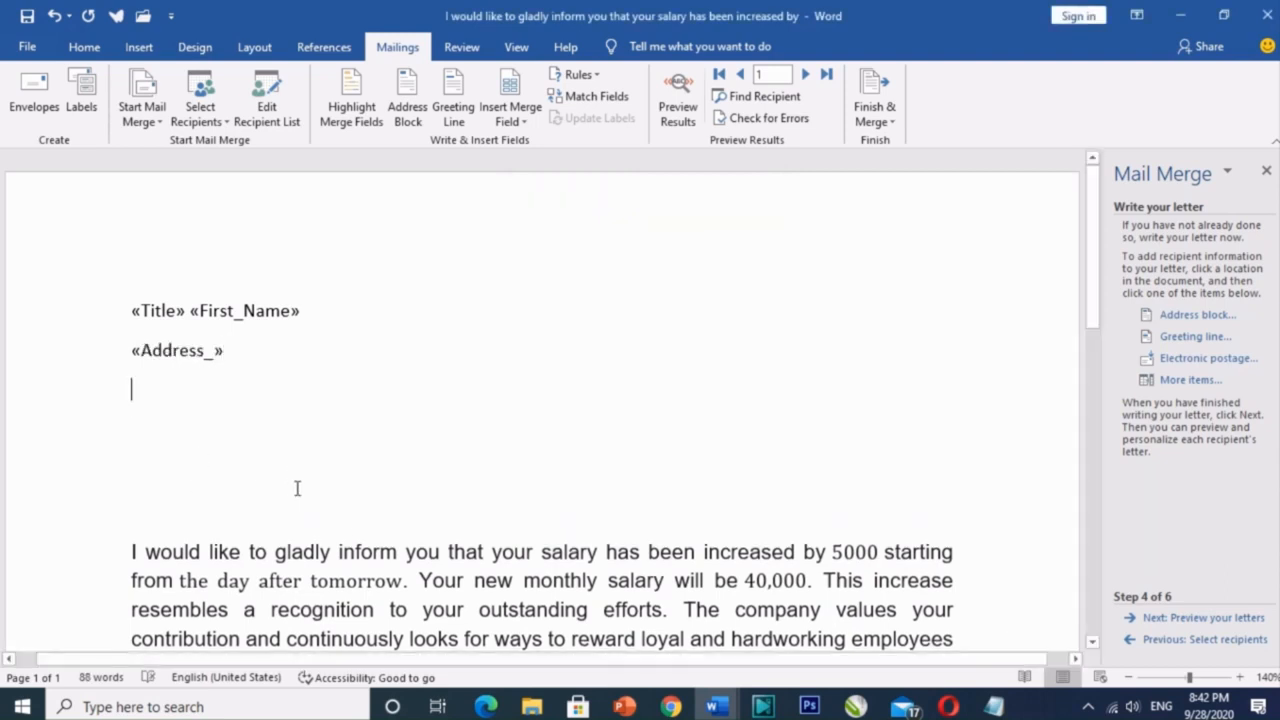
Step: Insert the «Company_Name» merge field and delete the duplicate copy
{"action": "left_click", "coordinate": [1188, 380]}
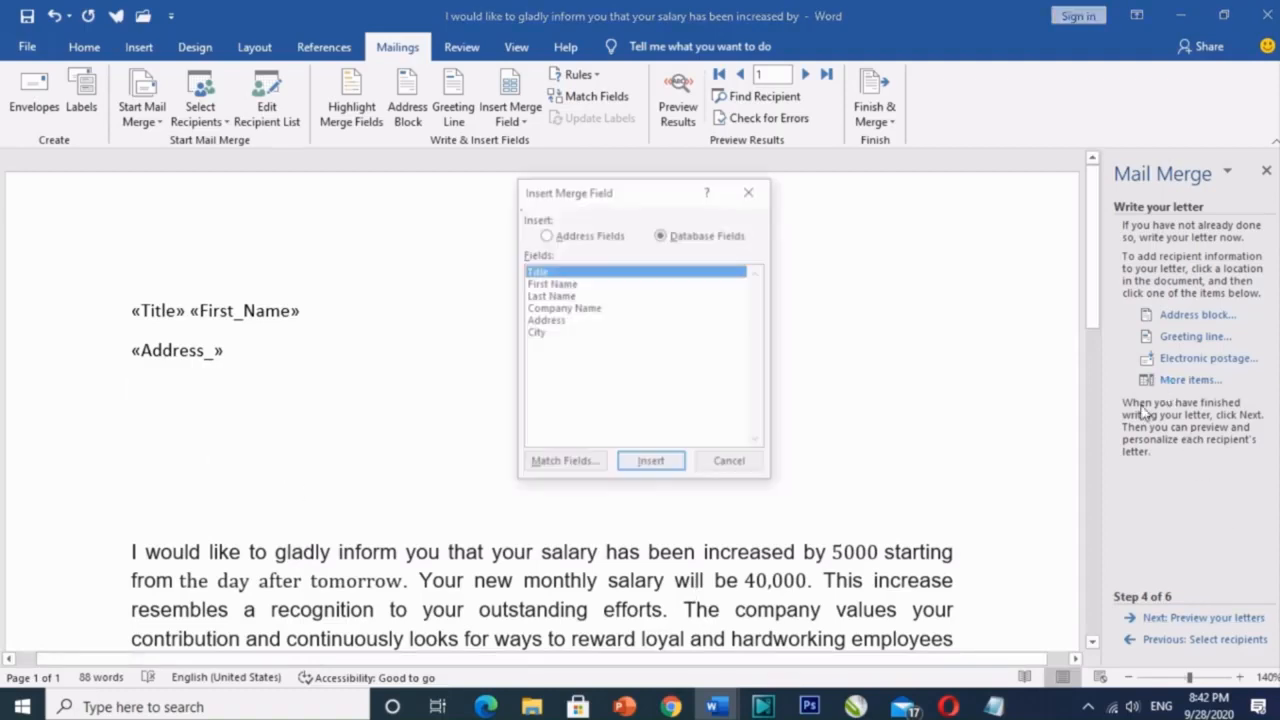
{"action": "double_click", "coordinate": [566, 308]}
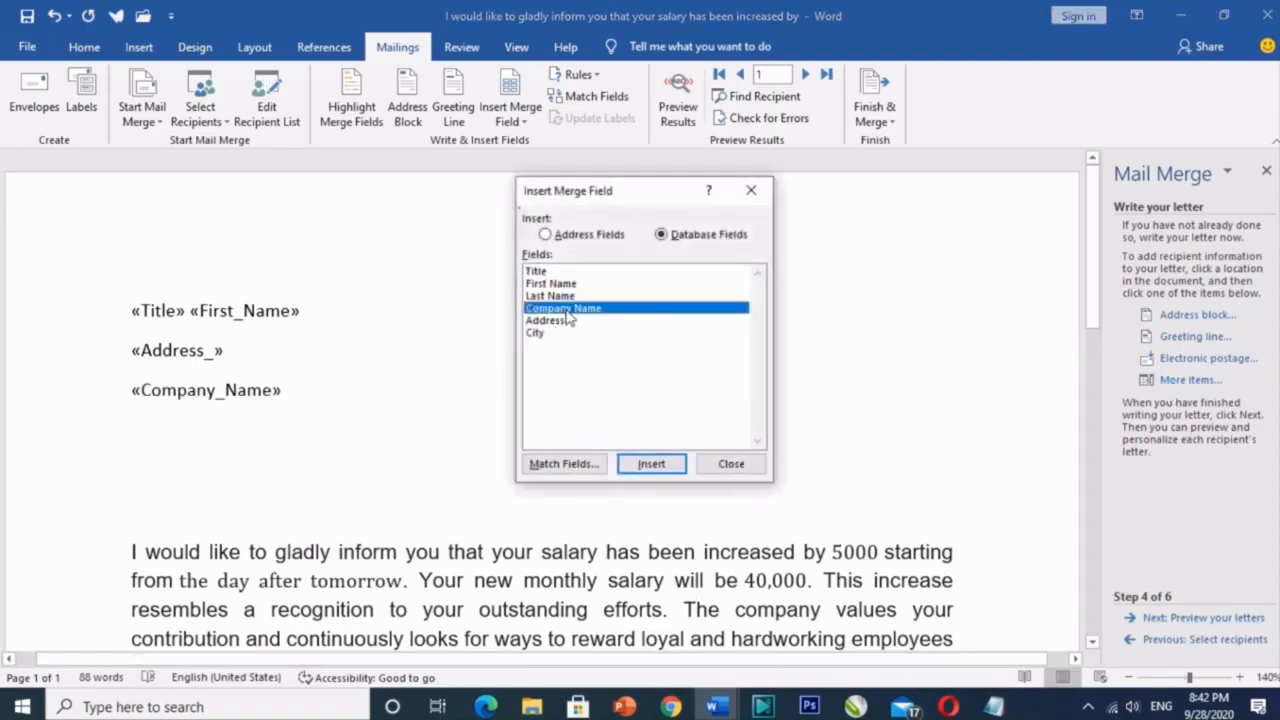
{"action": "left_click", "coordinate": [663, 468]}
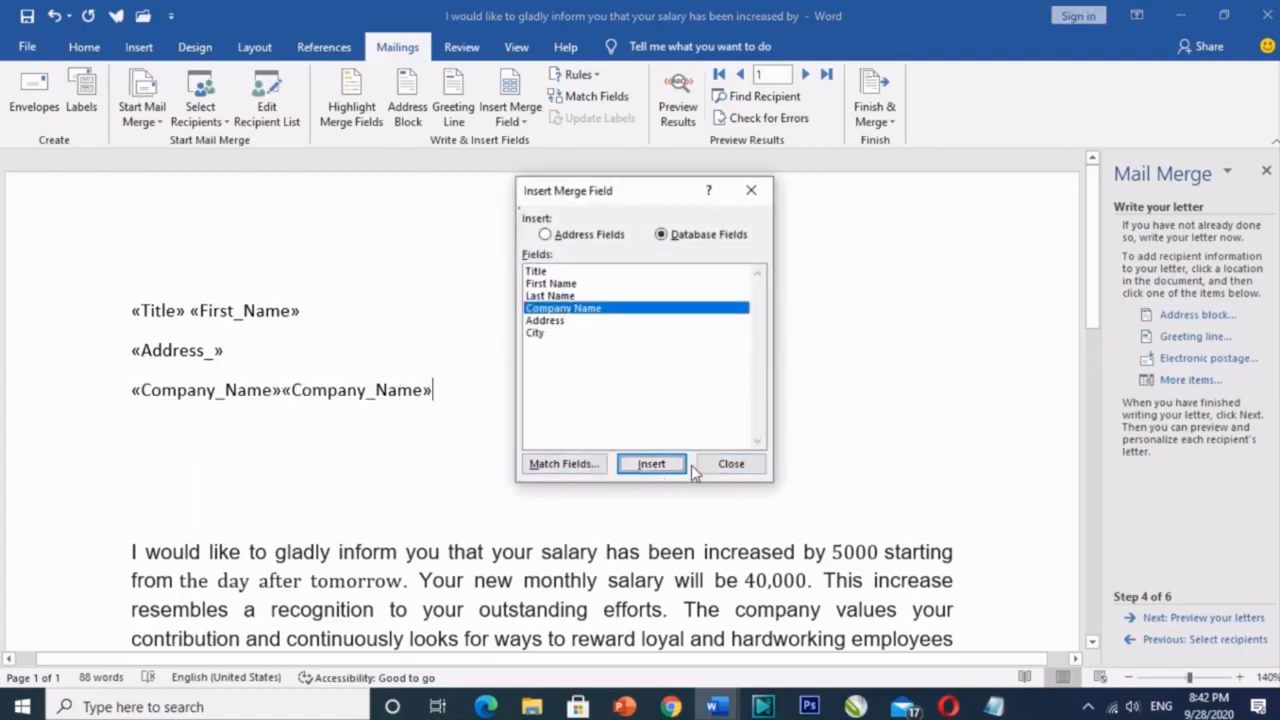
{"action": "left_click", "coordinate": [731, 463]}
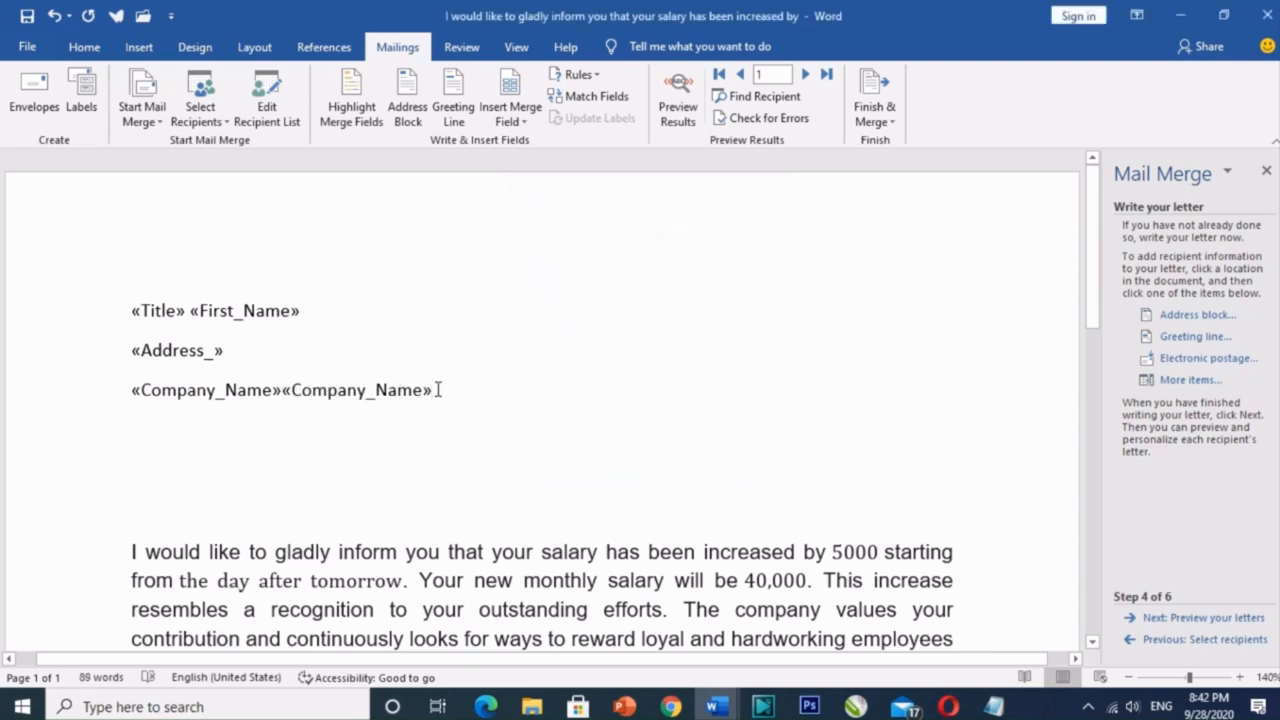
{"action": "double_click", "coordinate": [438, 390]}
{"action": "key", "text": "Delete"}
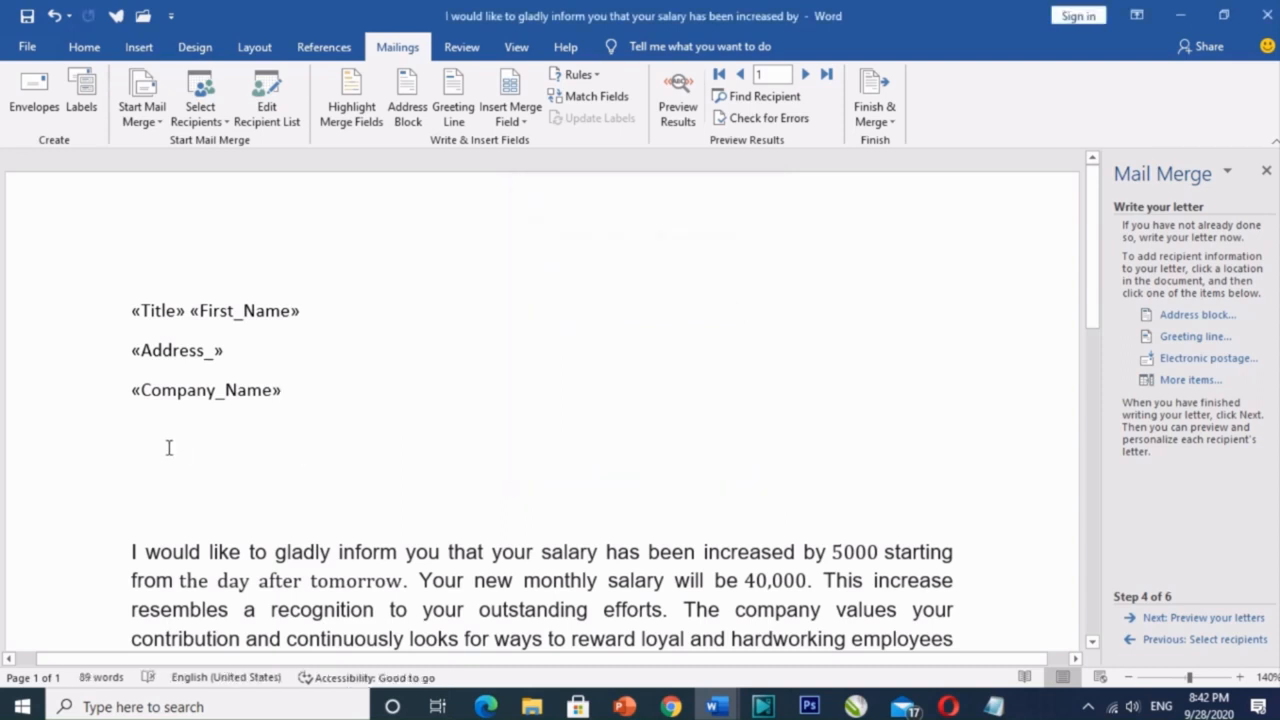
Step: Add a «City» merge field on the empty line below «Company_Name»
{"action": "left_click", "coordinate": [149, 434]}
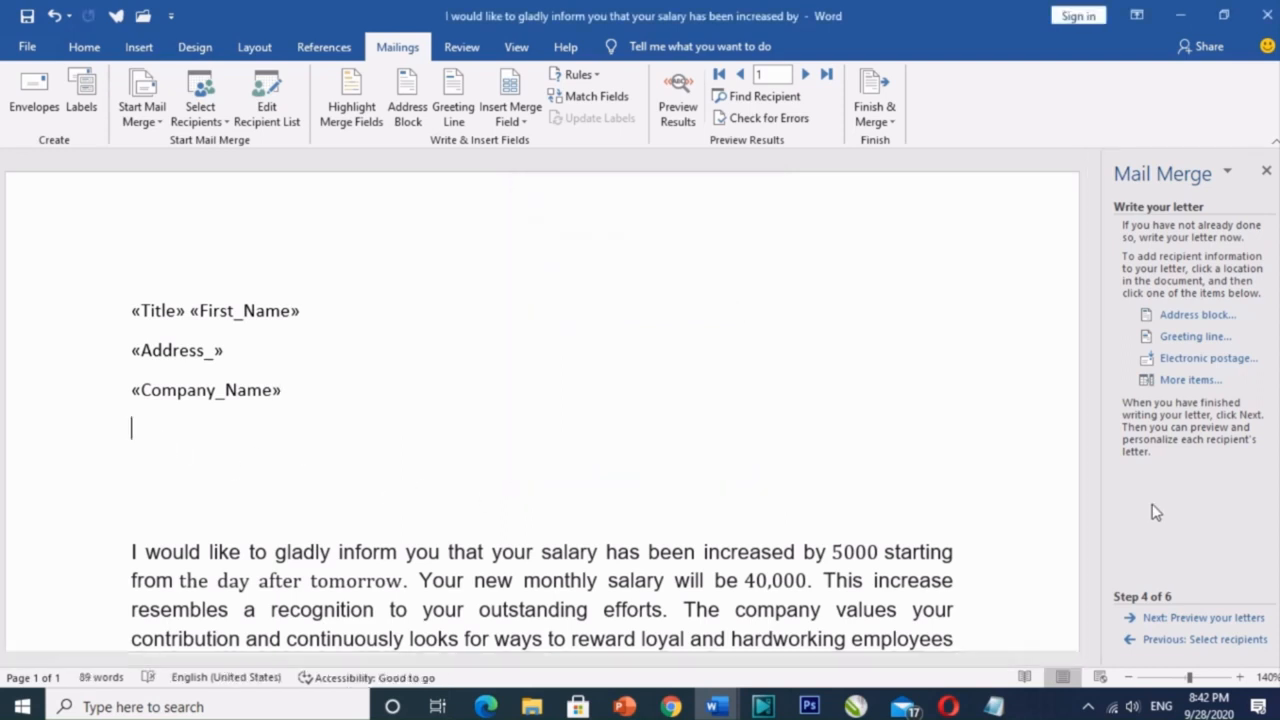
{"action": "left_click", "coordinate": [1188, 380]}
{"action": "left_click", "coordinate": [538, 334]}
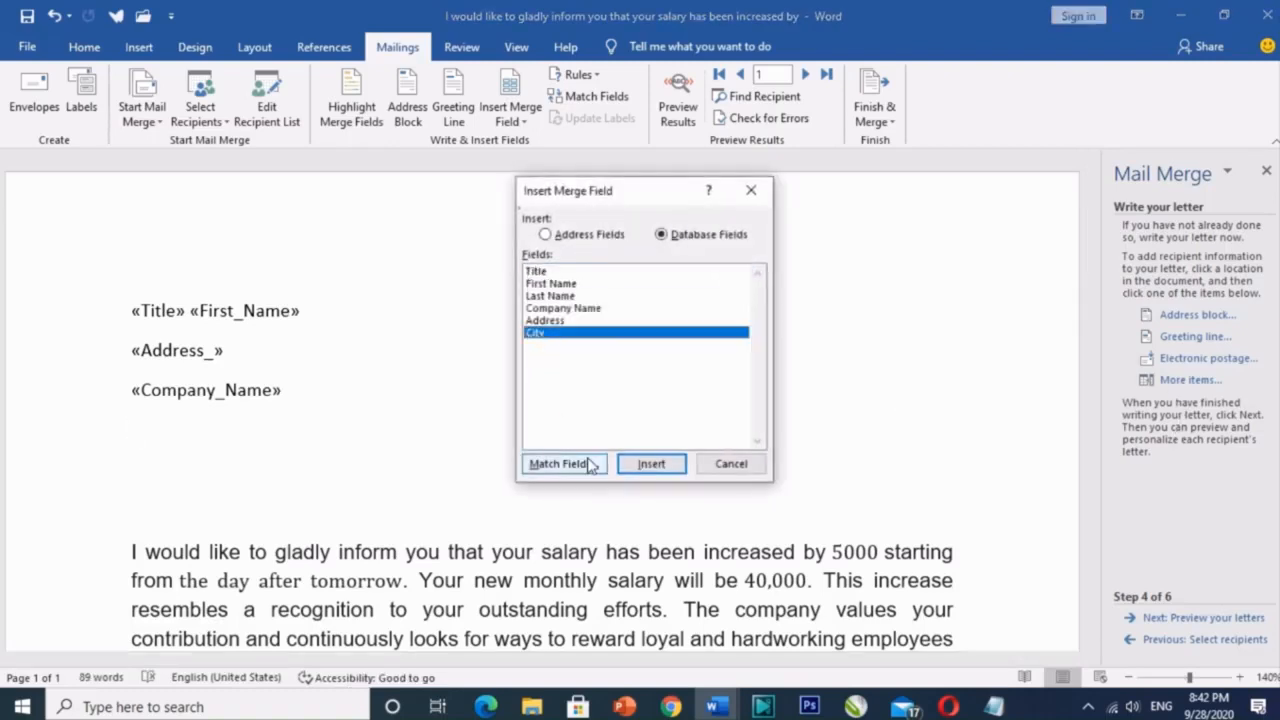
{"action": "left_click", "coordinate": [652, 465]}
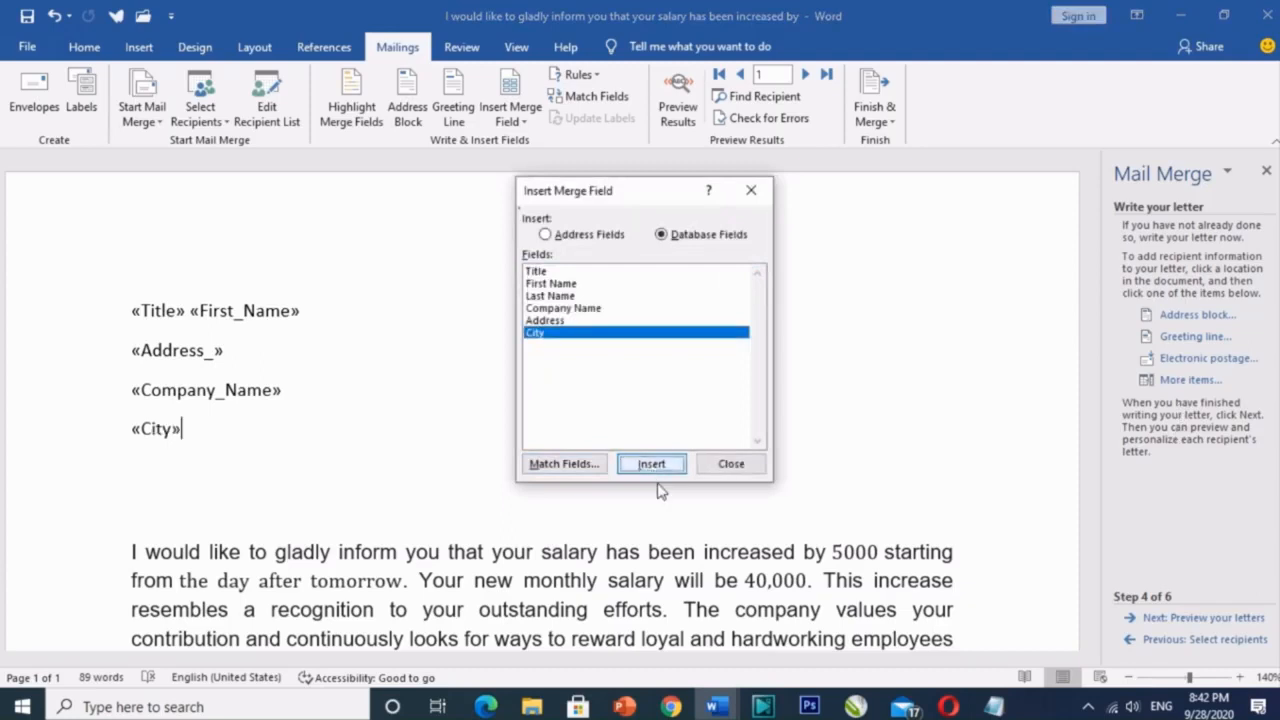
{"action": "left_click", "coordinate": [729, 464]}
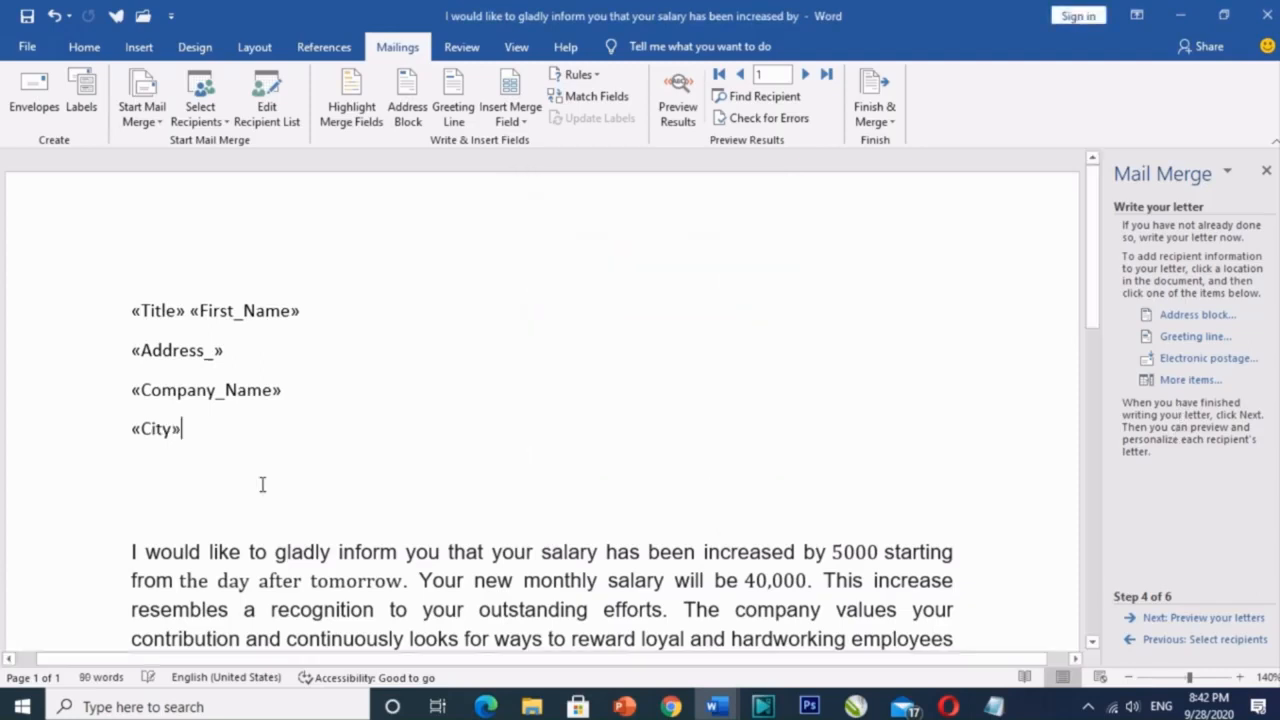
{"action": "left_click", "coordinate": [148, 506]}
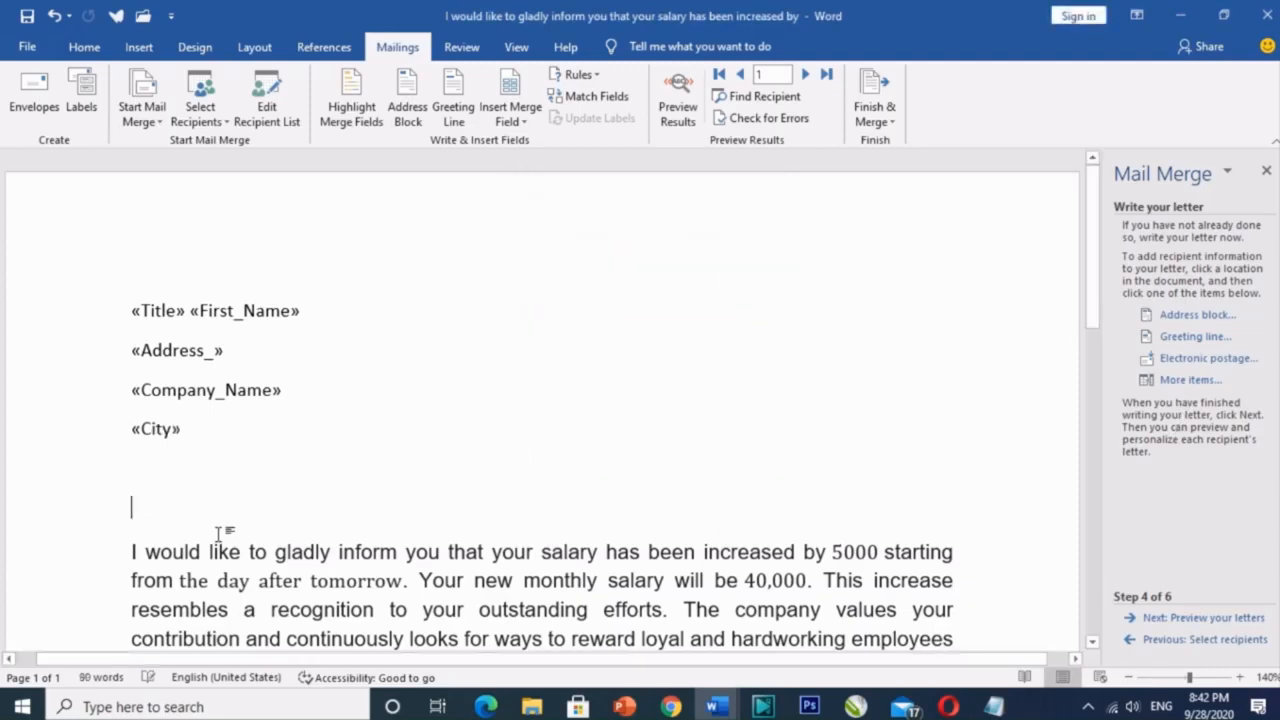
Step: Insert a greeting line using the title, full name and suffix format (Mr. Josh Randall Jr.)
{"action": "left_click", "coordinate": [1192, 337]}
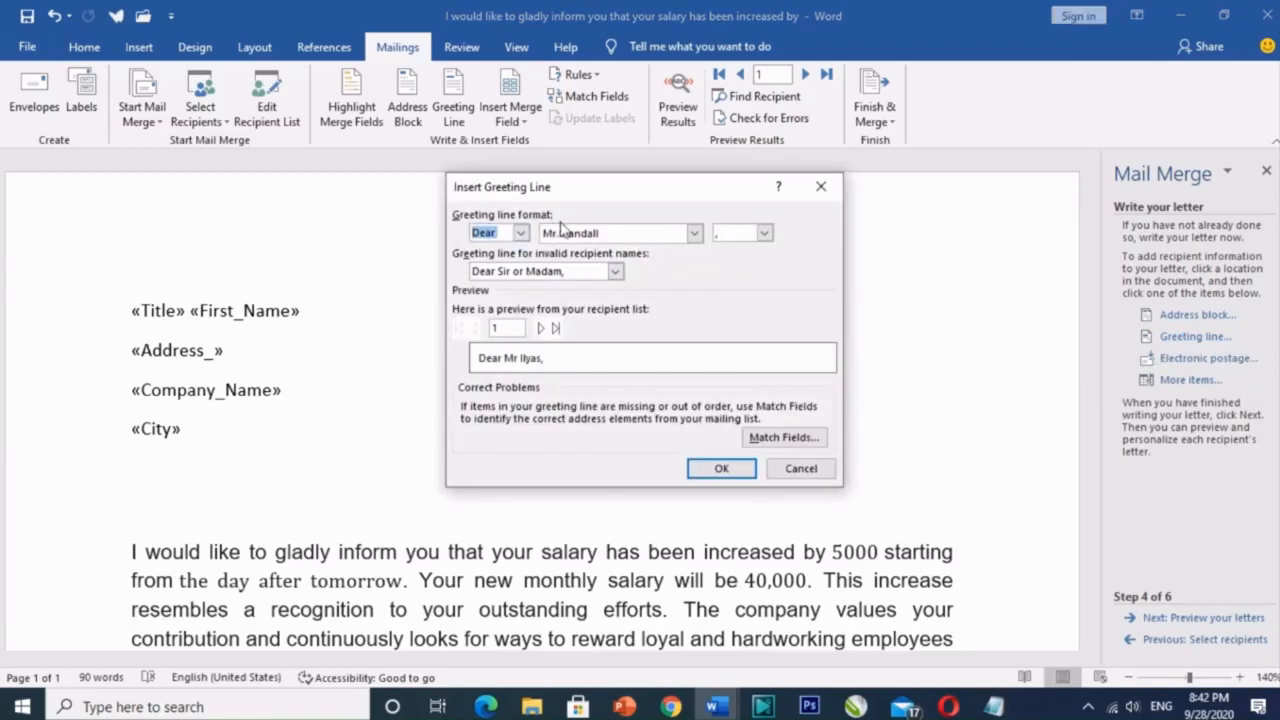
{"action": "left_click", "coordinate": [698, 237]}
{"action": "left_click", "coordinate": [698, 237]}
{"action": "left_click", "coordinate": [698, 237]}
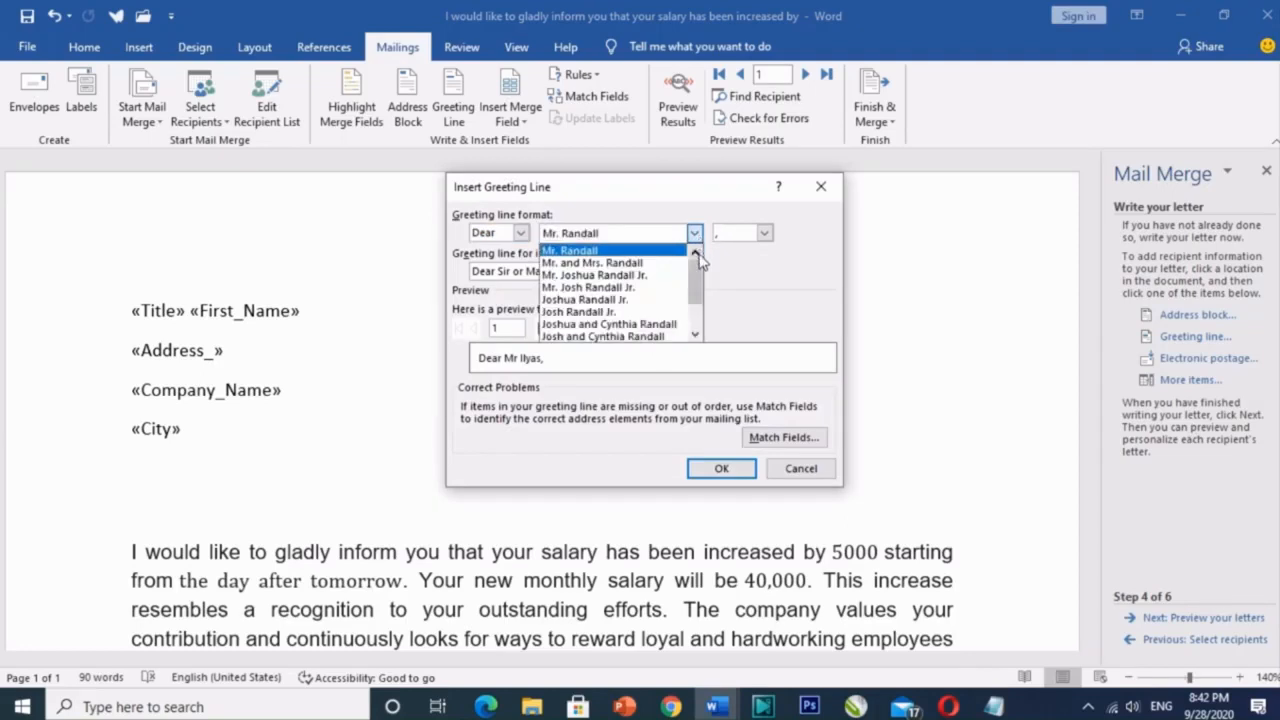
{"action": "left_click_drag", "start_coordinate": [696, 278], "coordinate": [698, 315]}
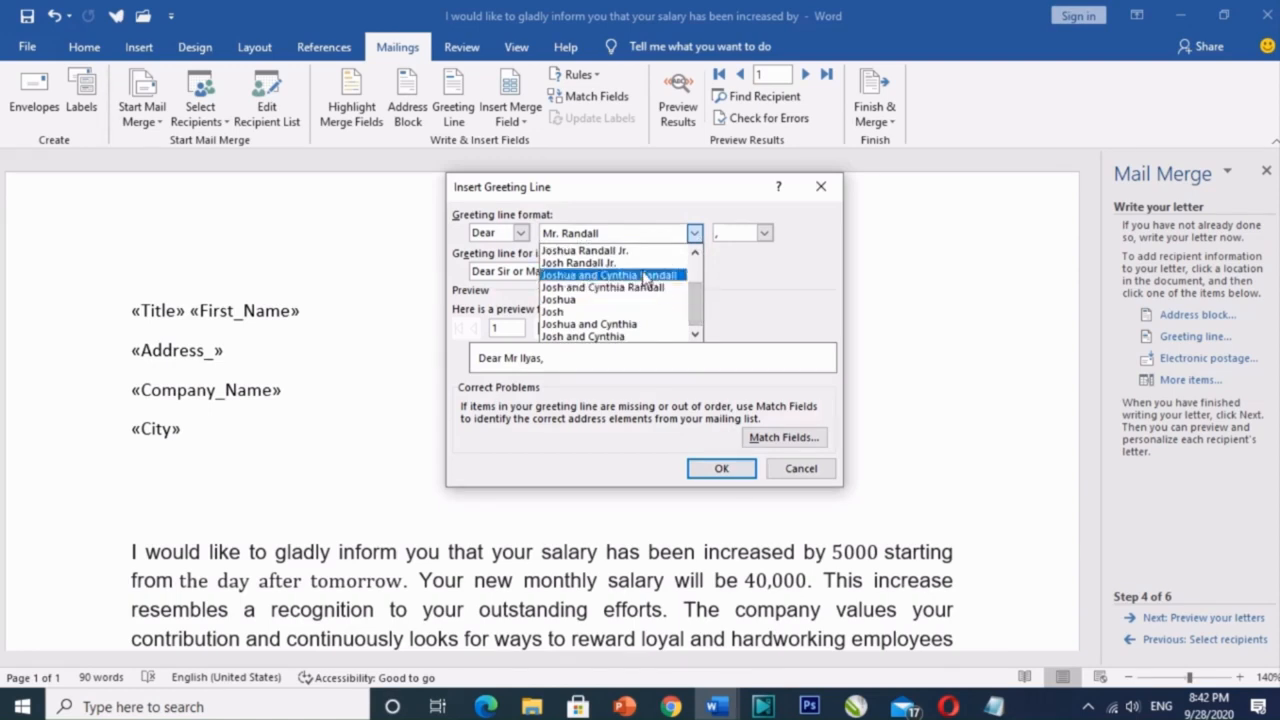
{"action": "scroll", "coordinate": [686, 297], "scroll_direction": "up", "scroll_amount": 2}
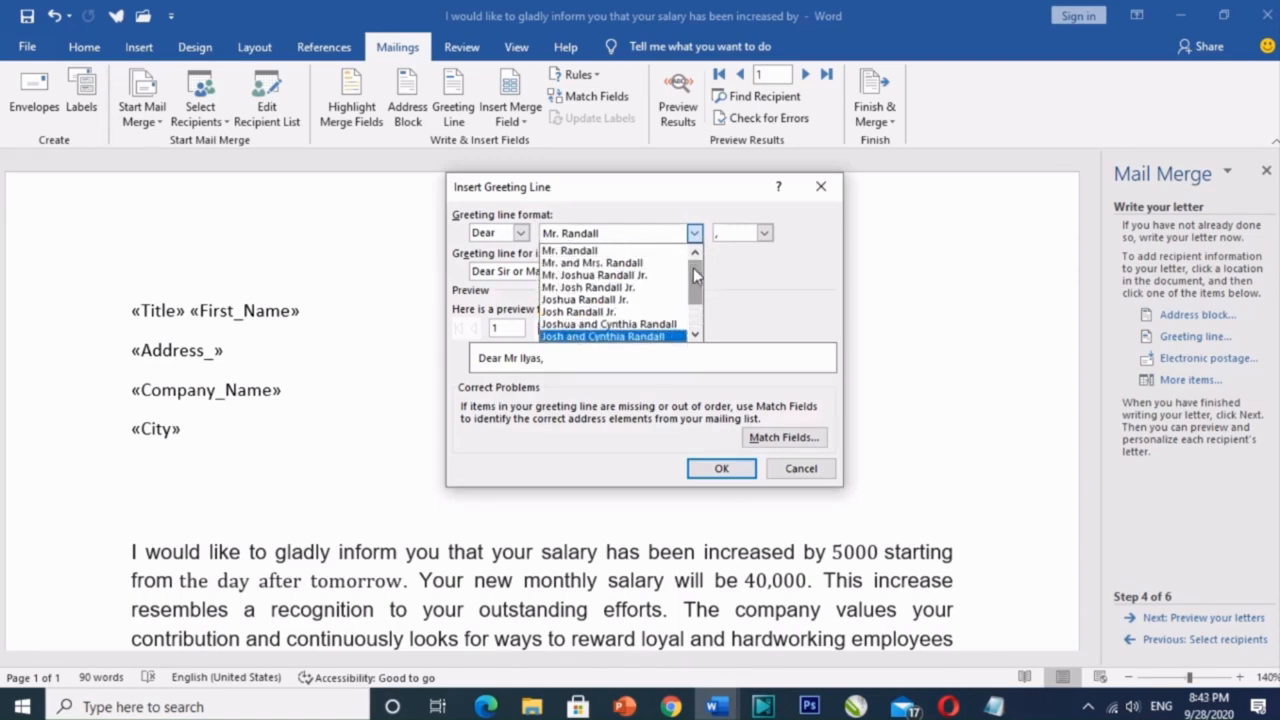
{"action": "left_click", "coordinate": [631, 291]}
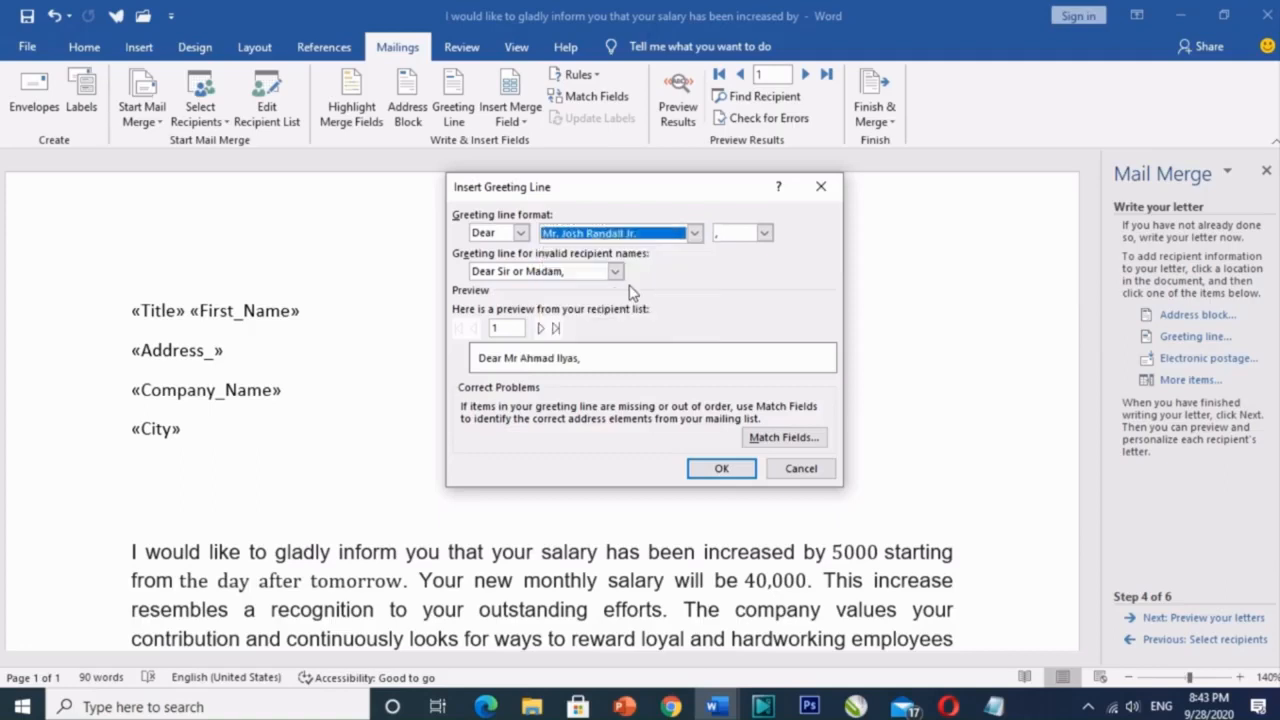
{"action": "left_click", "coordinate": [718, 470]}
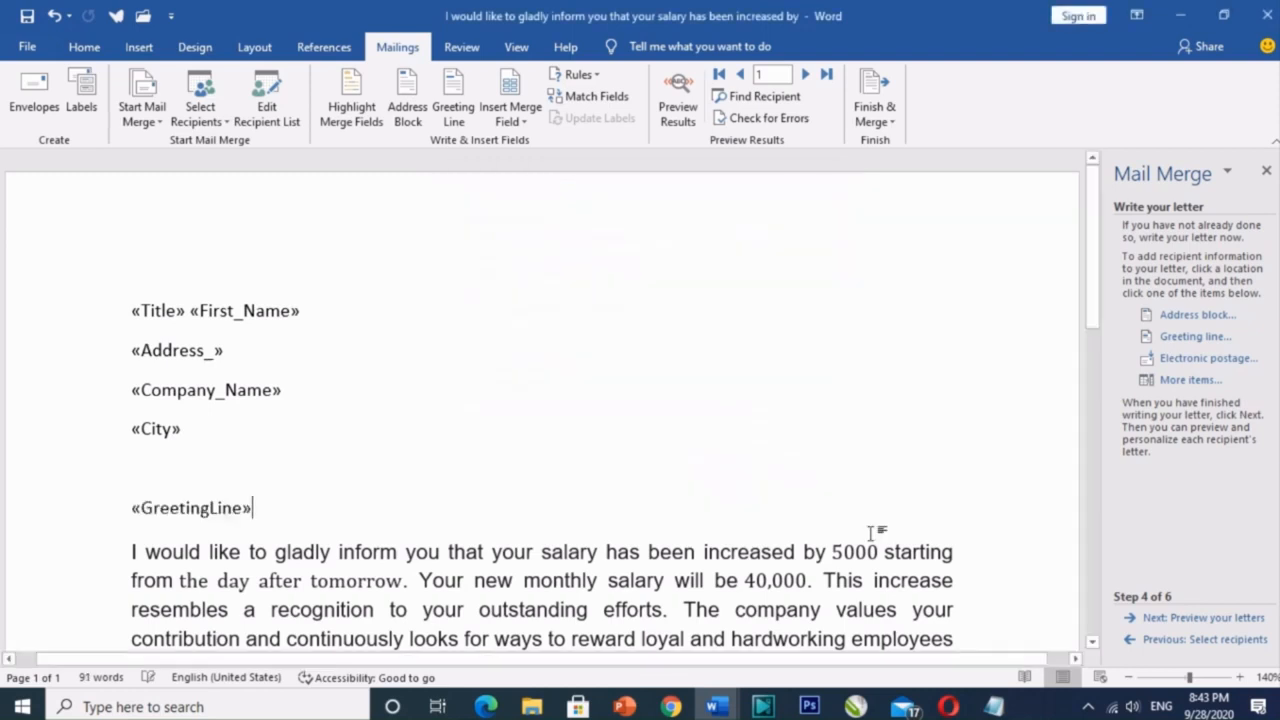
Step: Preview the letters, cycling to recipient 4 and back to 2, then advance to Complete the merge
{"action": "left_click", "coordinate": [1157, 620]}
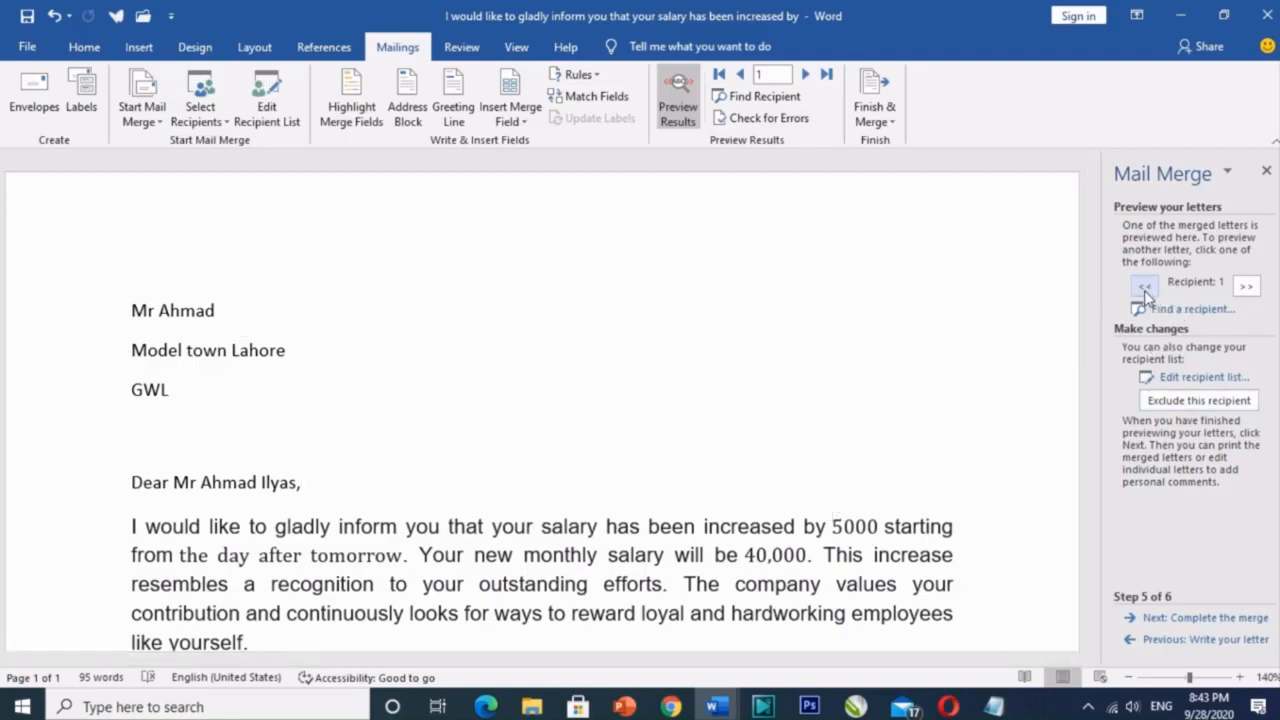
{"action": "left_click", "coordinate": [1248, 288]}
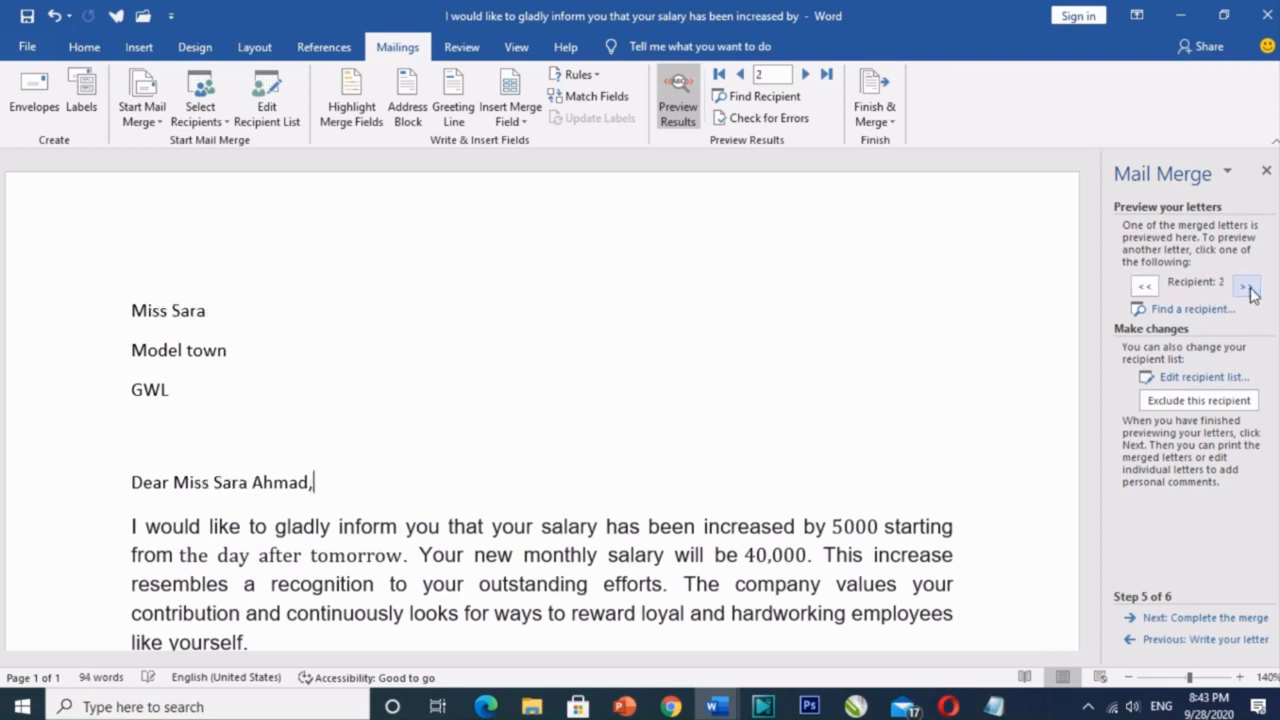
{"action": "left_click", "coordinate": [1248, 288]}
{"action": "left_click", "coordinate": [1248, 288]}
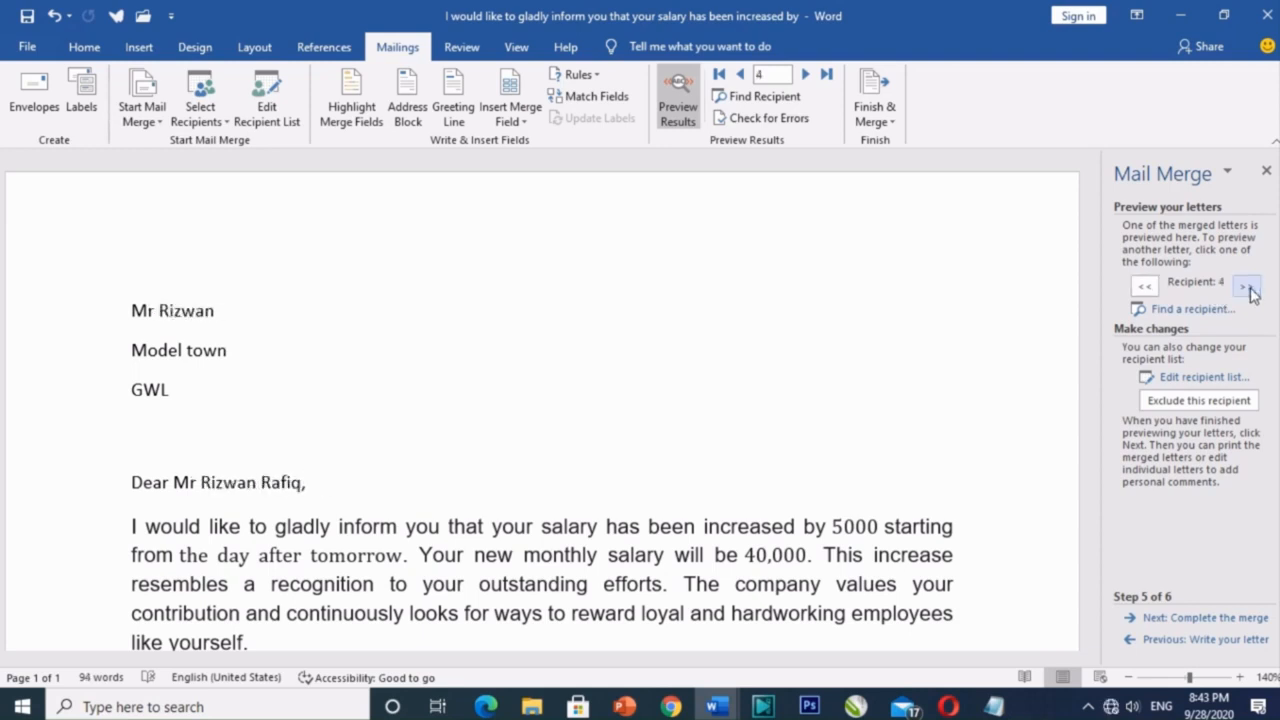
{"action": "left_click", "coordinate": [1148, 289]}
{"action": "left_click", "coordinate": [1148, 289]}
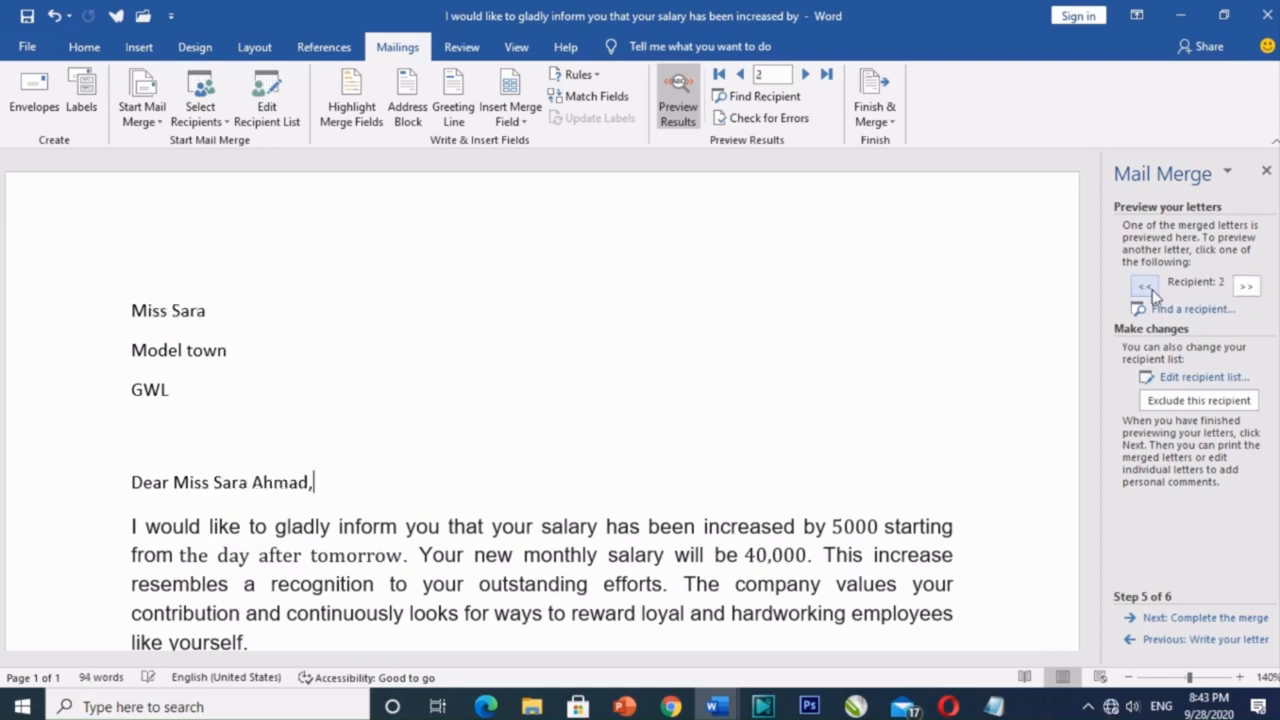
{"action": "left_click", "coordinate": [1160, 620]}
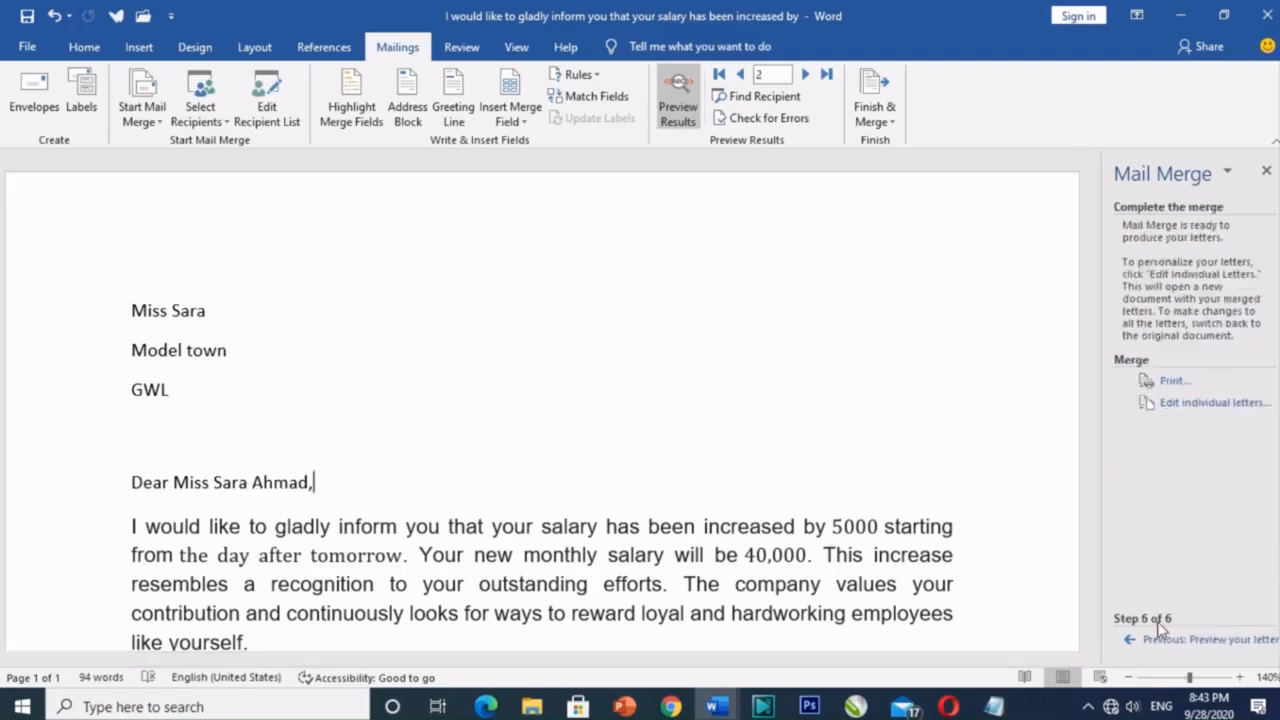
Step: Skip merging to a printer and merge all records into the new document Letters1
{"action": "left_click", "coordinate": [1171, 388]}
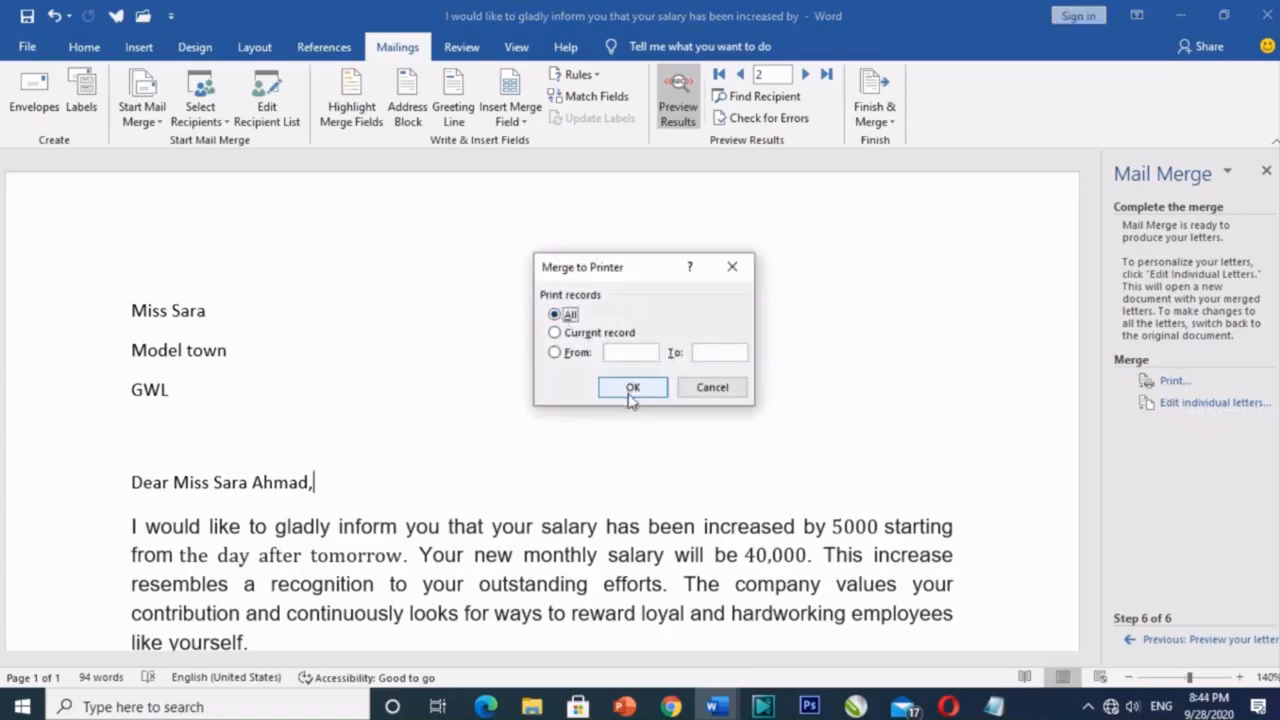
{"action": "left_click", "coordinate": [733, 268]}
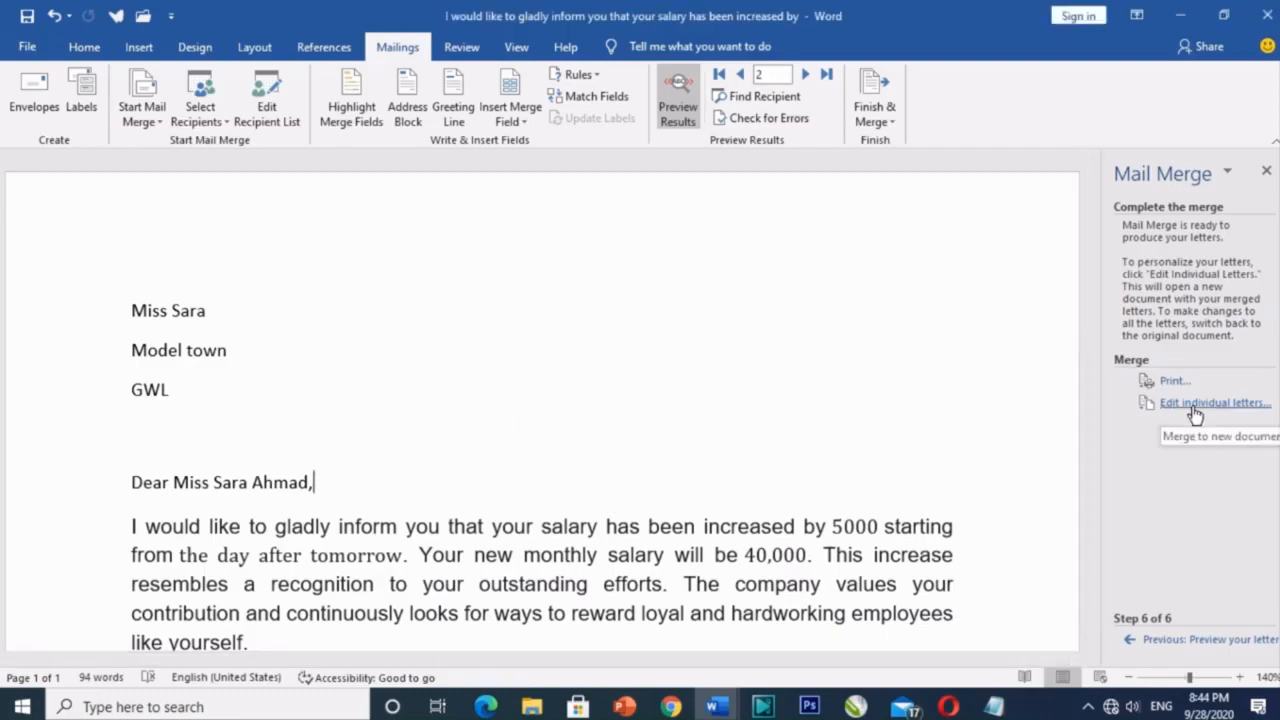
{"action": "left_click", "coordinate": [1195, 406]}
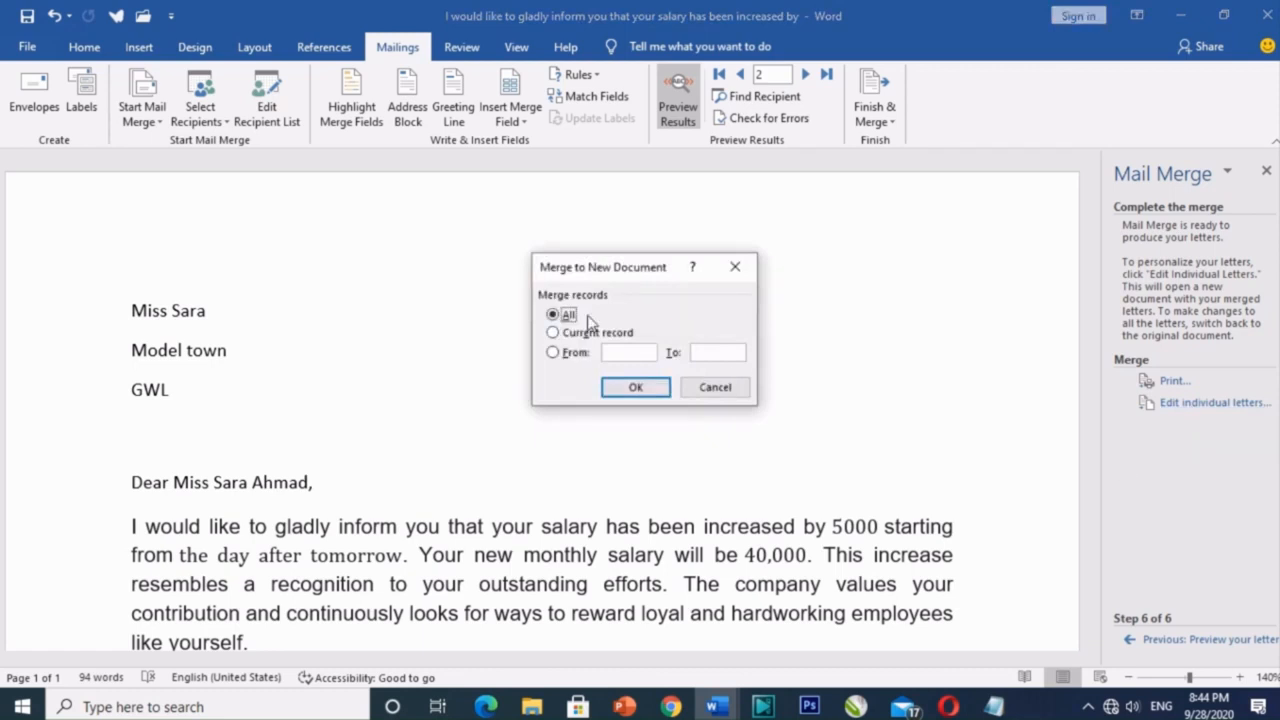
{"action": "left_click", "coordinate": [636, 389]}
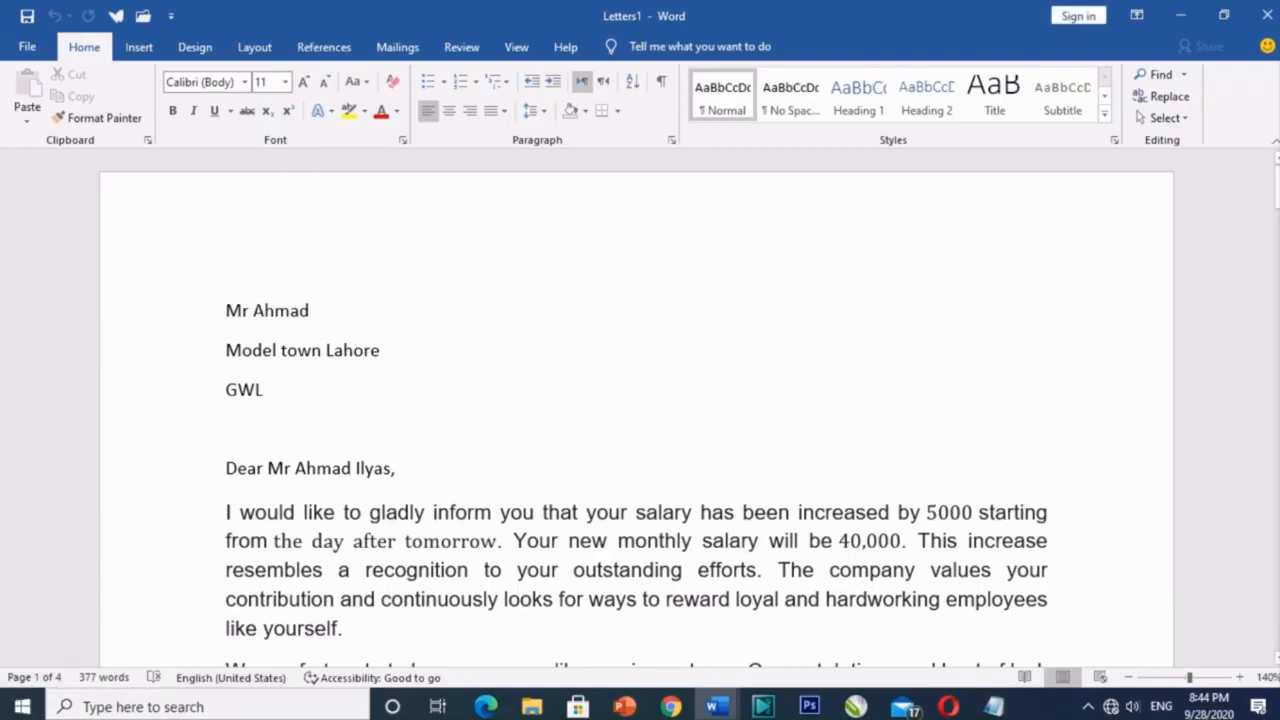
Step: Scroll through the four merged letters, then bring up the Print screen with Ctrl+P
{"action": "mouse_move", "coordinate": [1275, 193]}
{"action": "left_mouse_down"}
{"action": "mouse_move", "coordinate": [1276, 490]}
{"action": "mouse_move", "coordinate": [1276, 207]}
{"action": "left_mouse_up"}
{"action": "key", "text": "ctrl+p"}
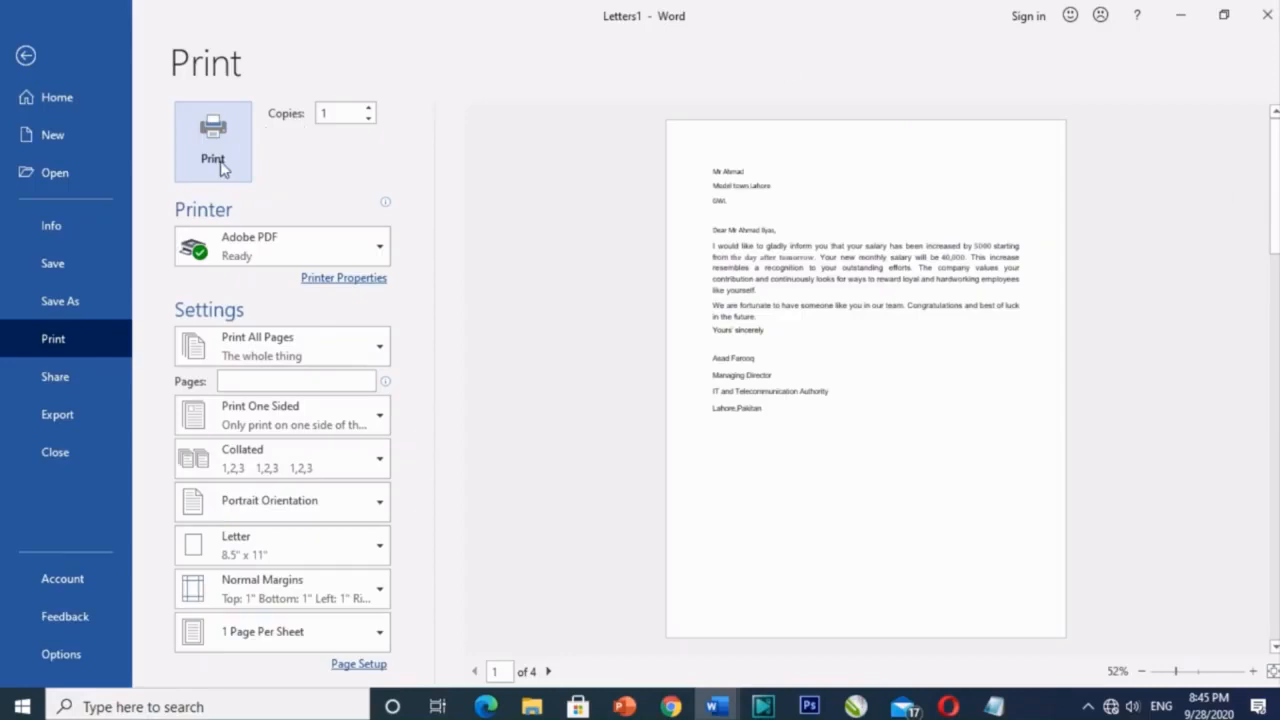
Step: Try copies 2 then back to 1, check Orientation without changing it, and exit Print
{"action": "left_click", "coordinate": [369, 108]}
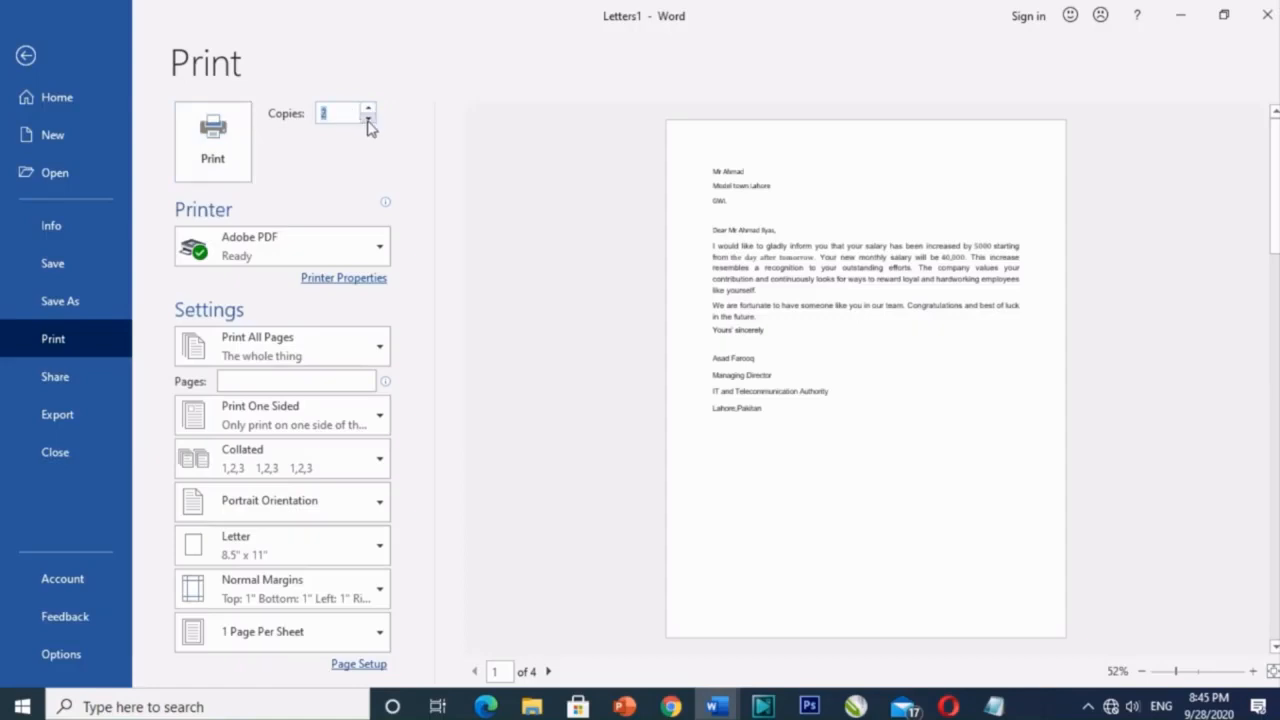
{"action": "left_click", "coordinate": [369, 124]}
{"action": "left_click", "coordinate": [380, 508]}
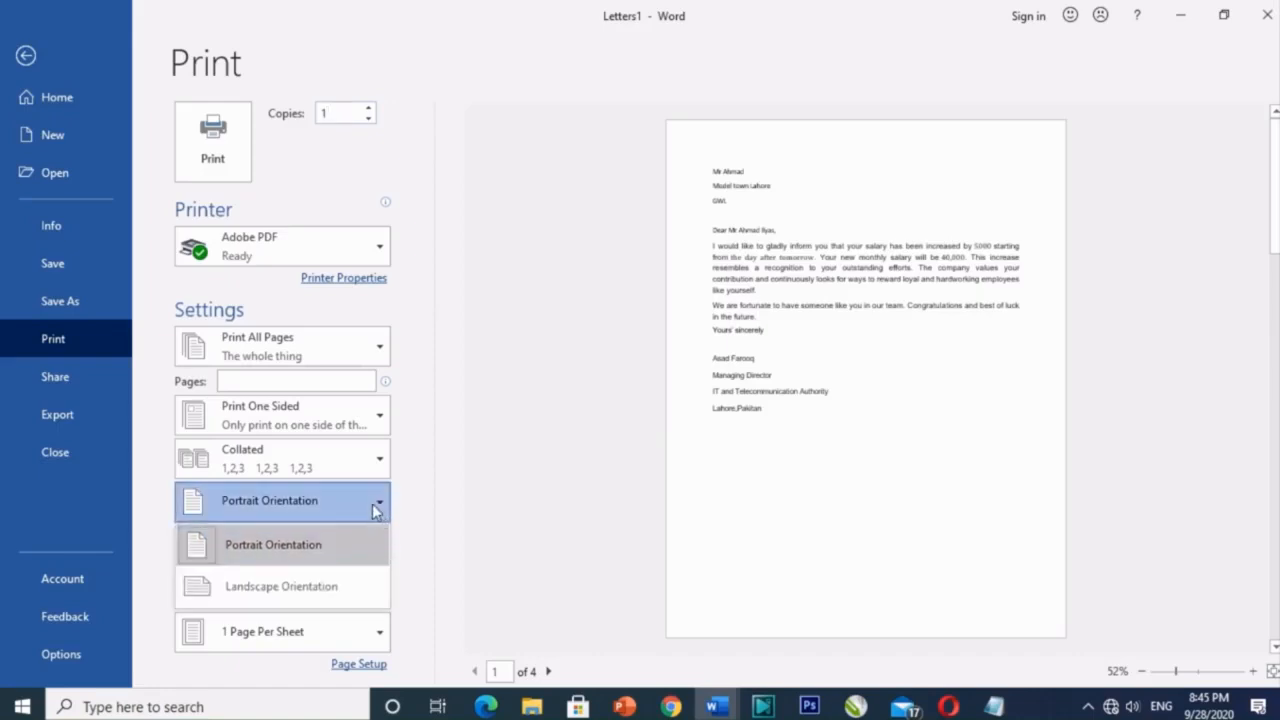
{"action": "left_click", "coordinate": [524, 330]}
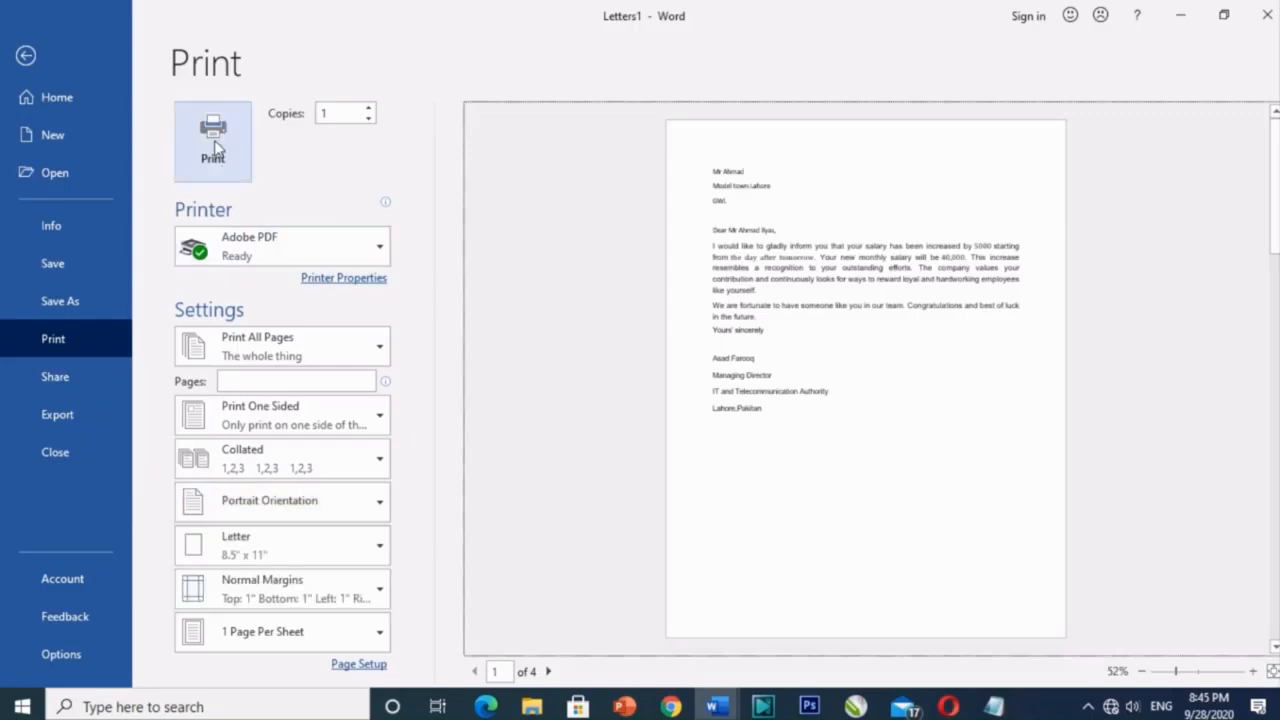
{"action": "left_click", "coordinate": [27, 55]}
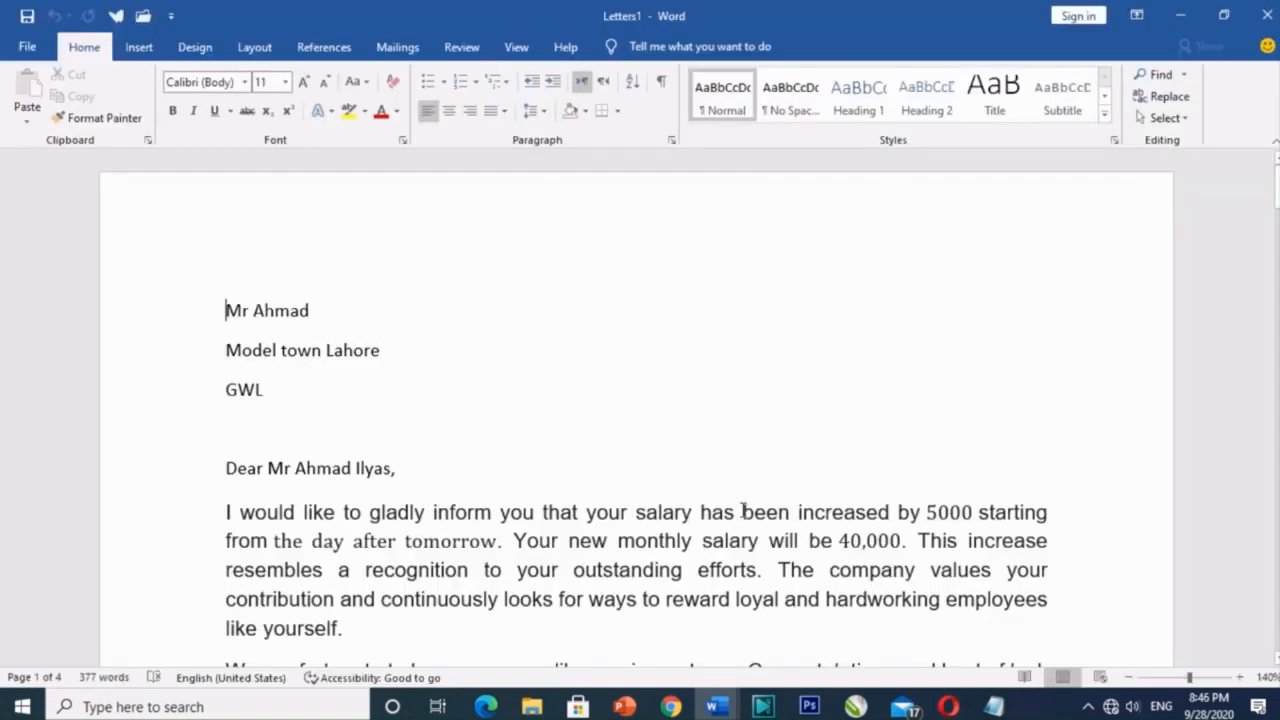